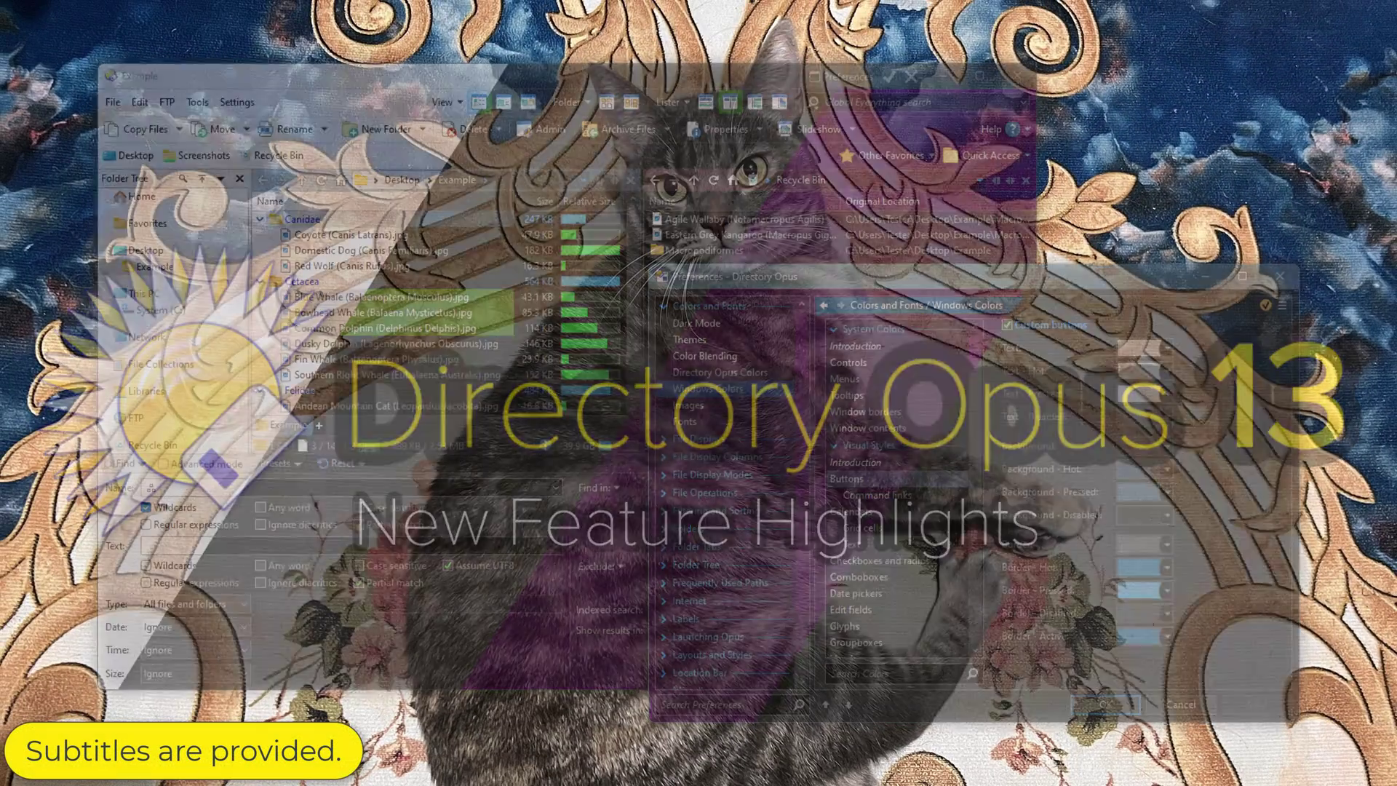
scroll(797, 437, "down", 20)
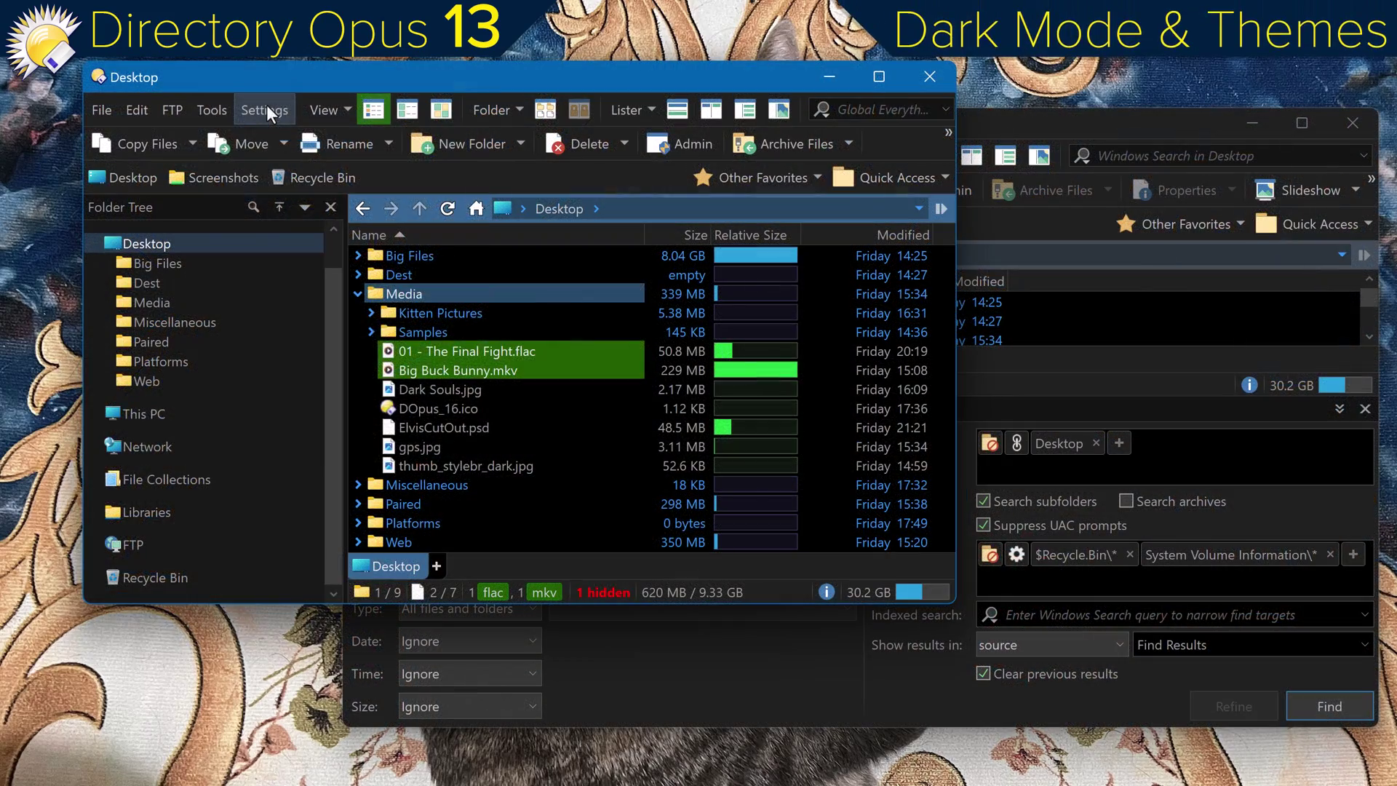
Switch to light mode, colour buttons brown, enable custom scrollbars, and use Segoe Script for the folder tree
left_click(267, 110)
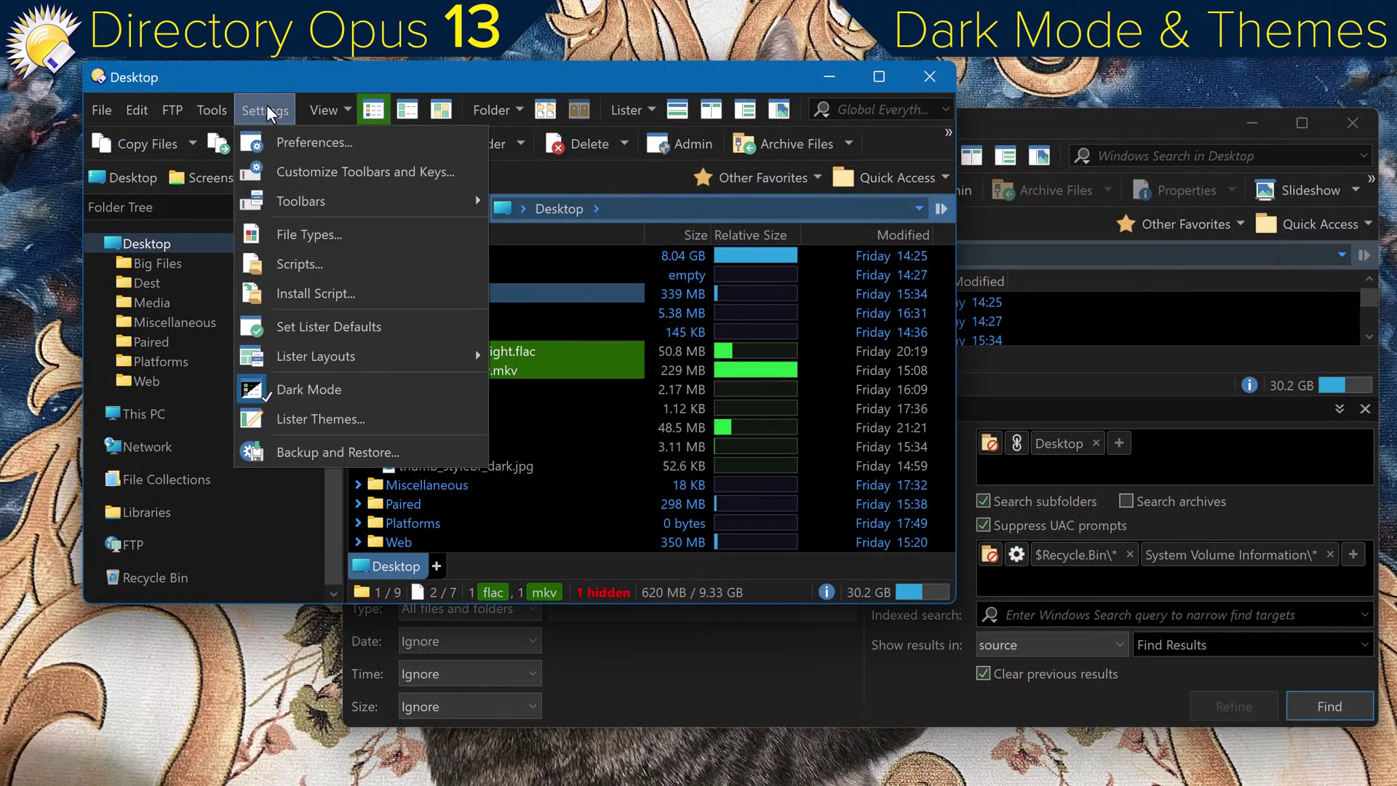
left_click(342, 385)
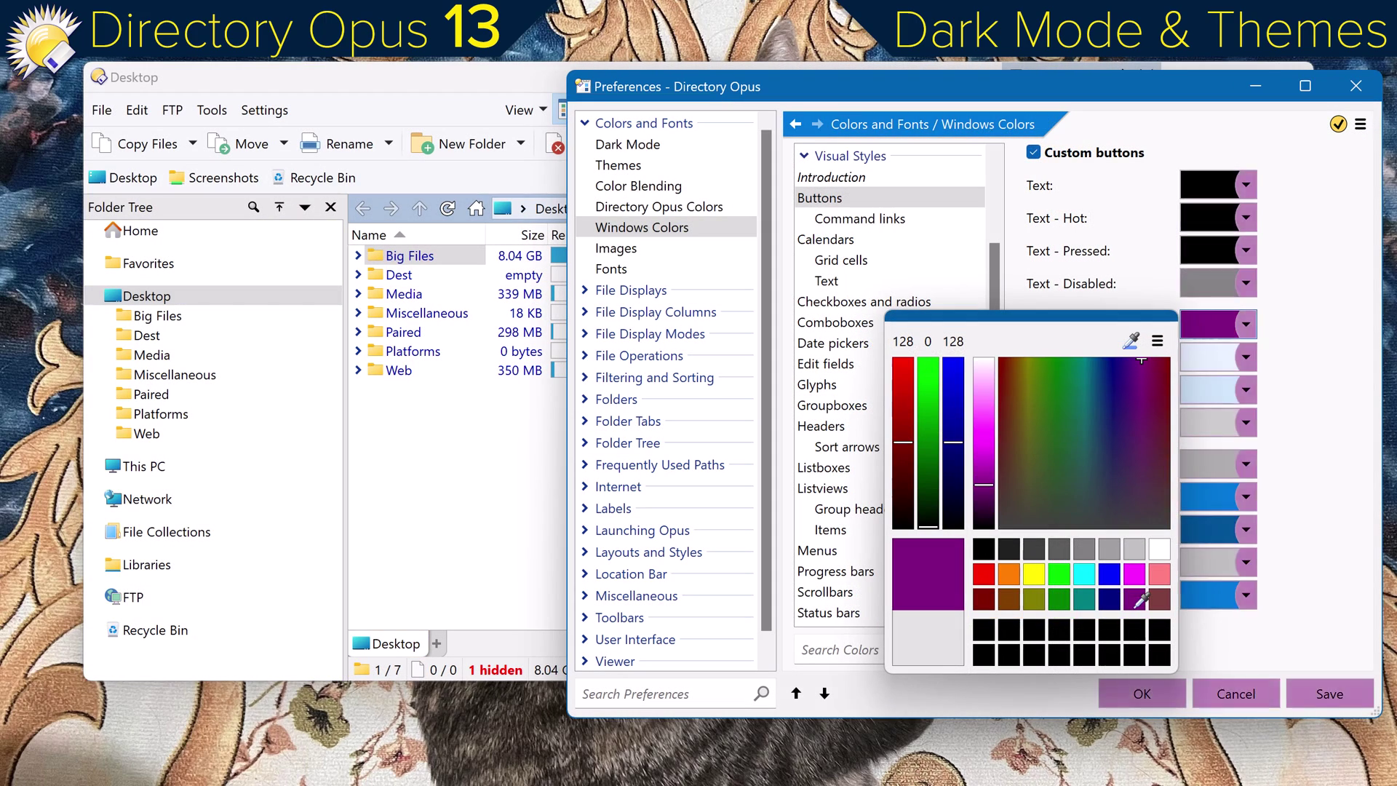
left_click(1012, 386)
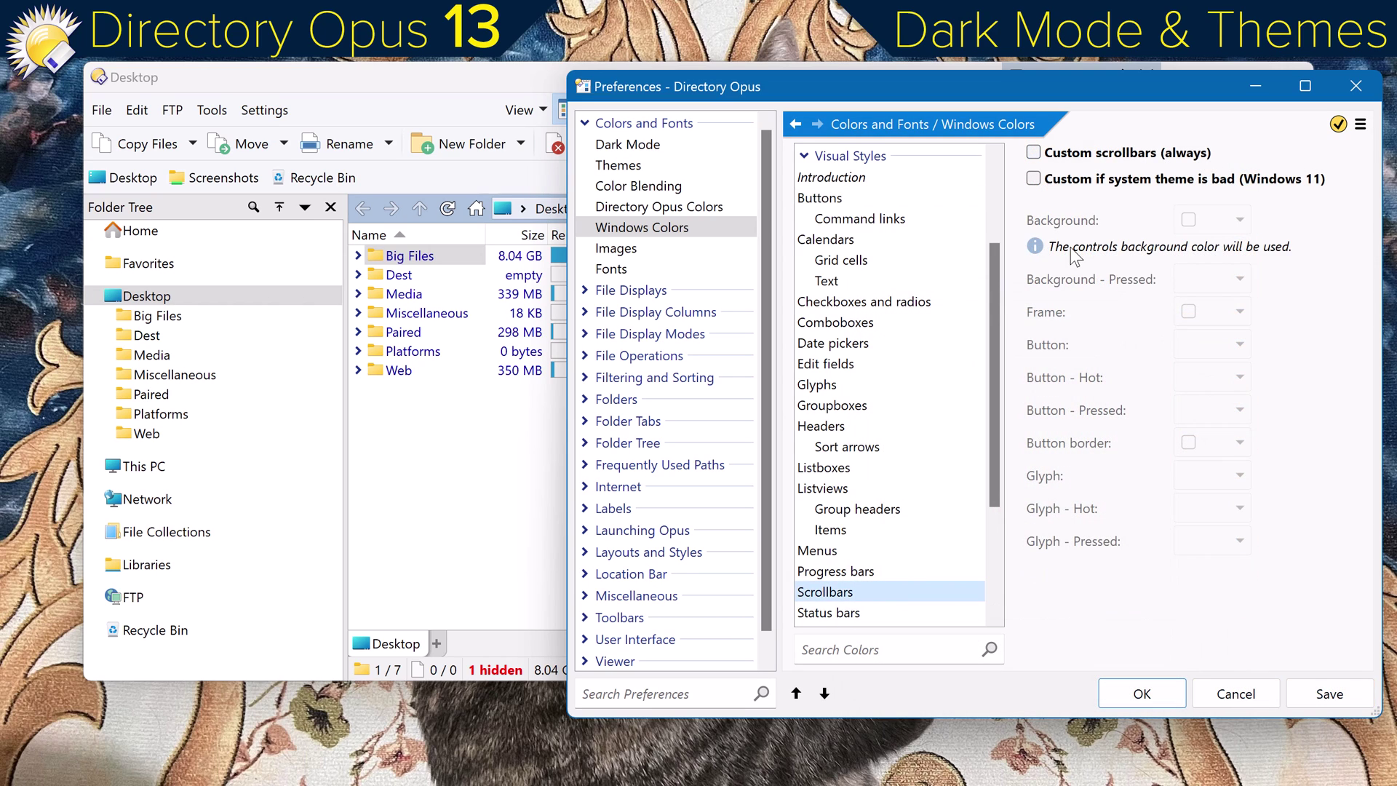
left_click(1089, 179)
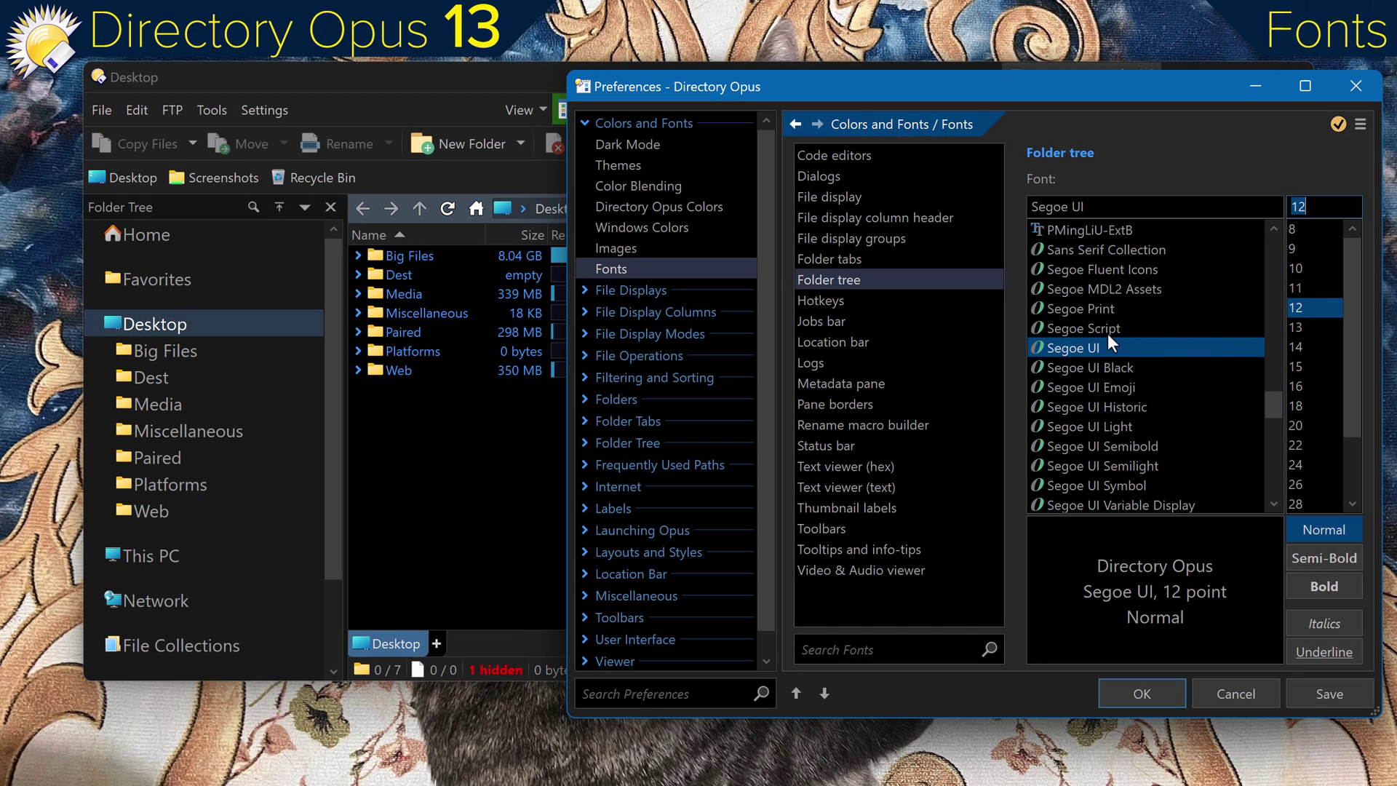
left_click(1109, 329)
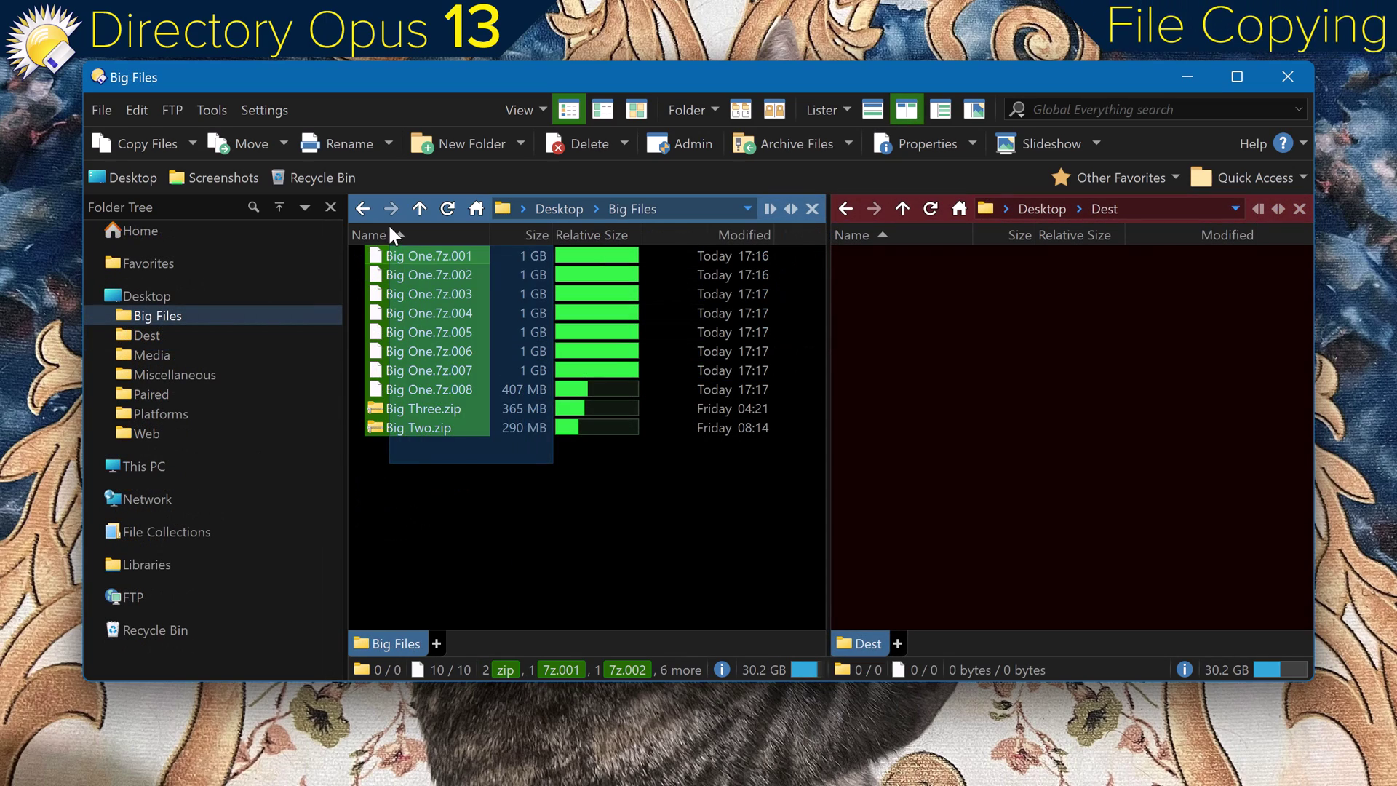
Copy the ten selected Big Files archives into the Dest pane
left_click(141, 144)
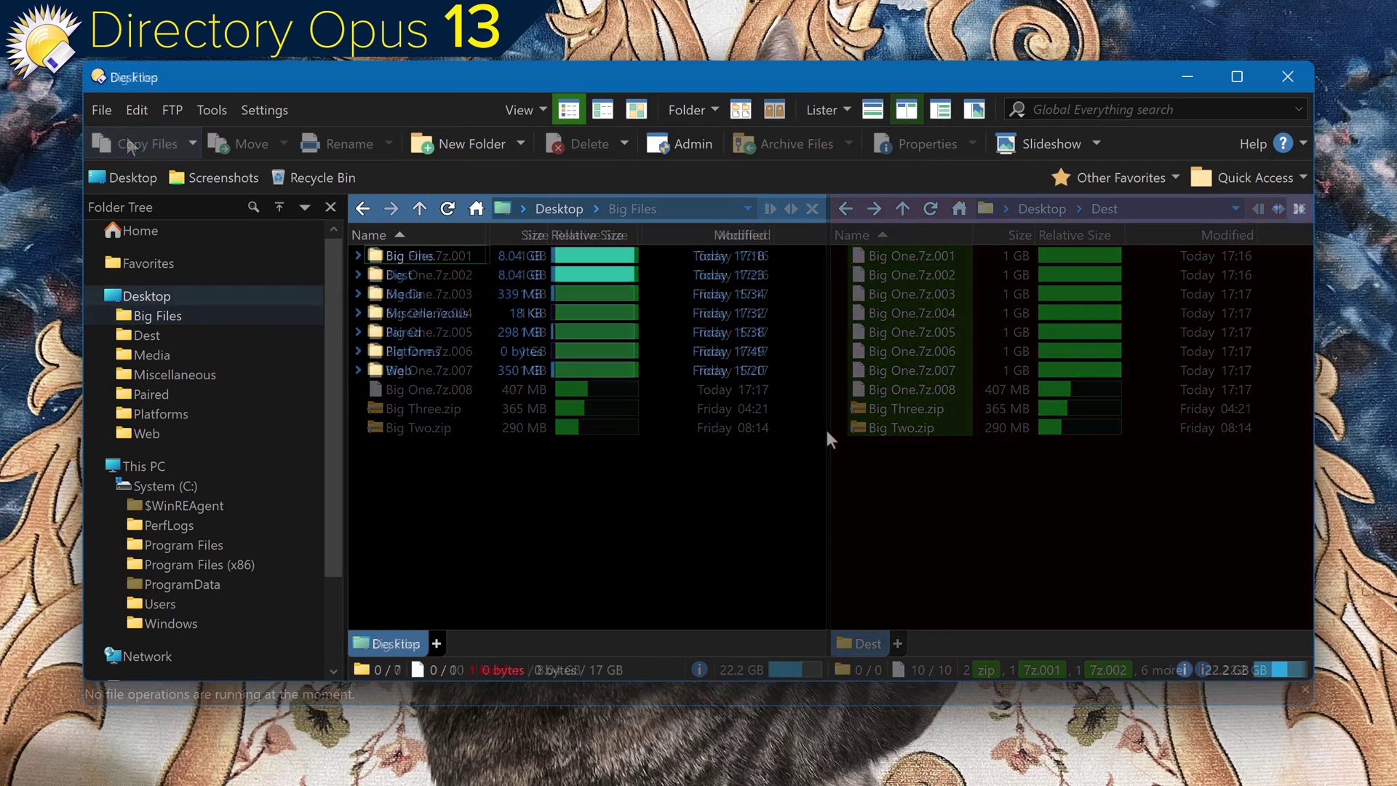
type("notepad")
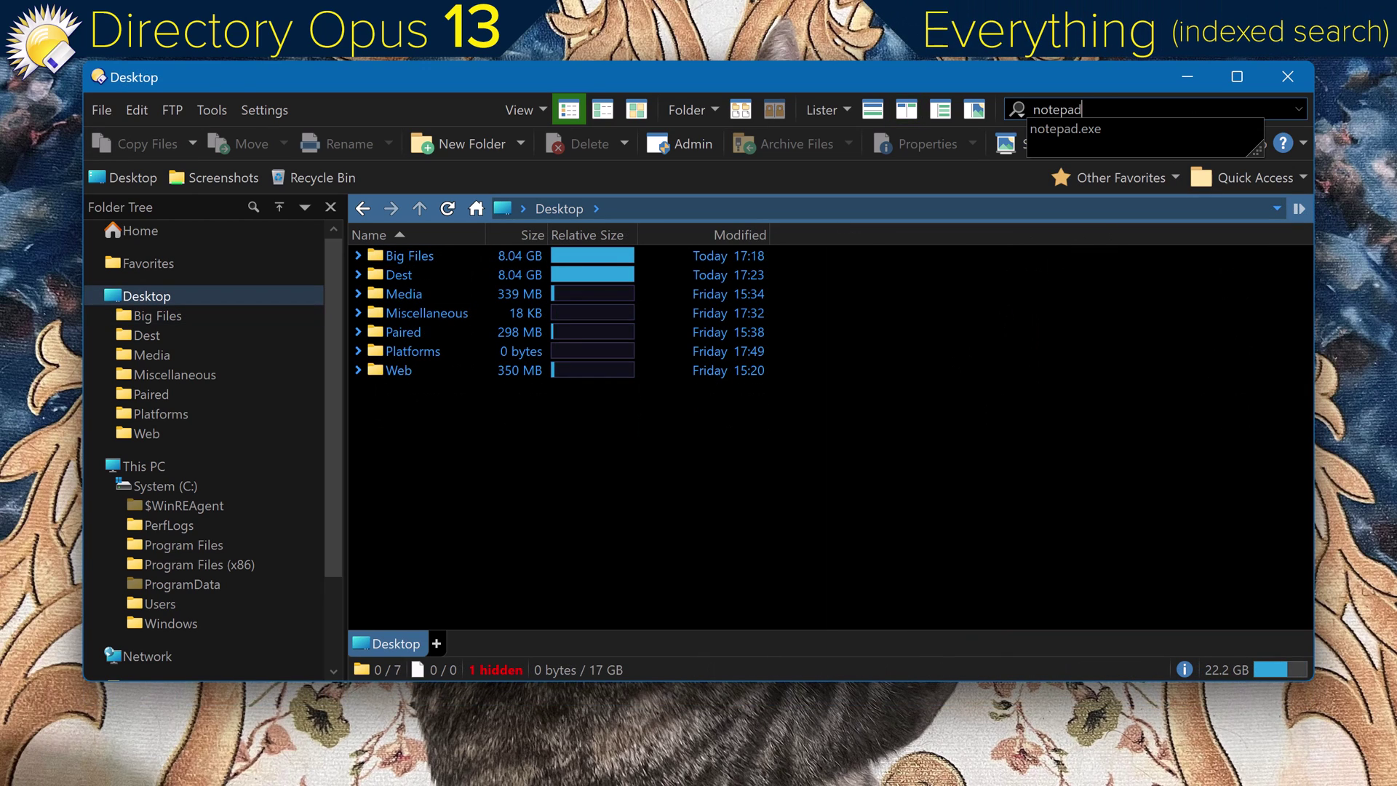
type(".exe")
key("Return")
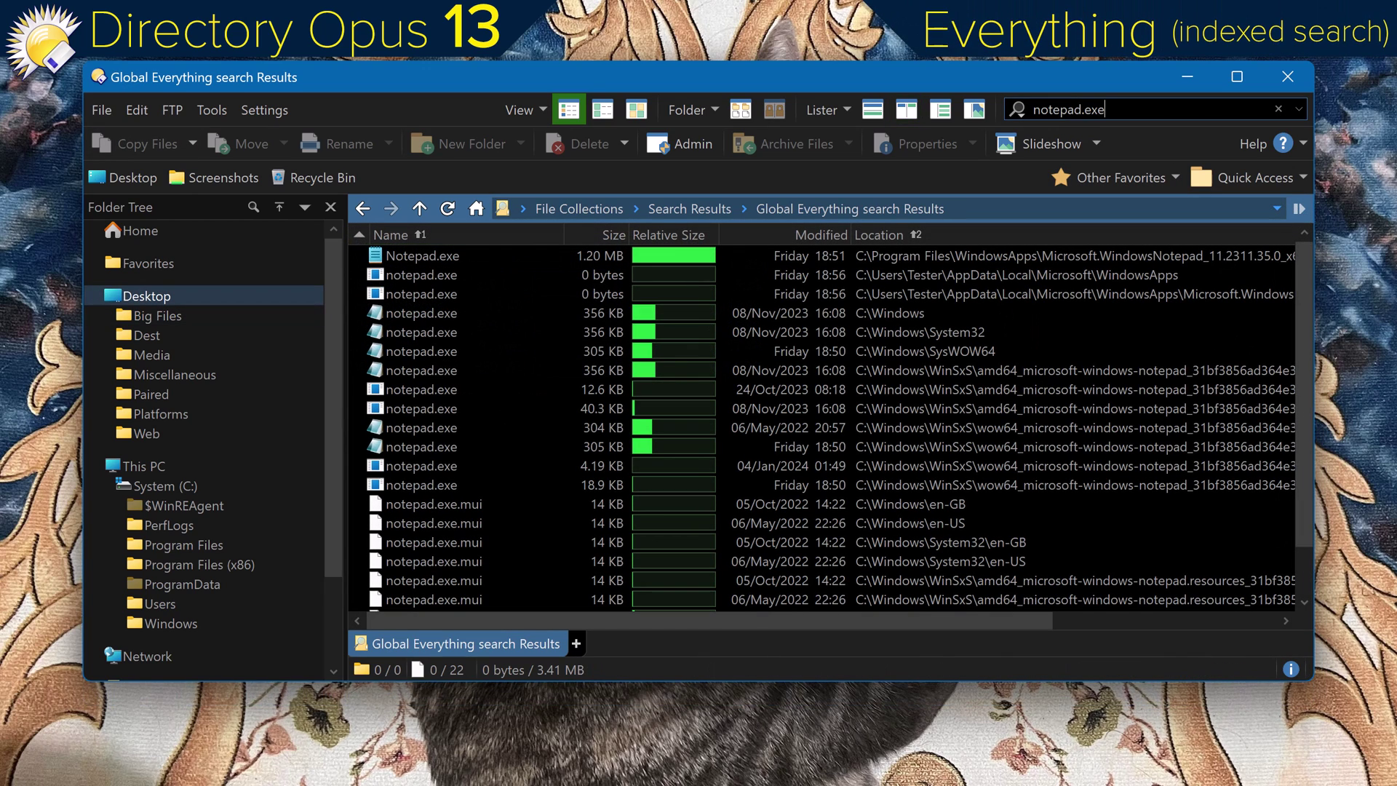
type("*.zip")
key("Return")
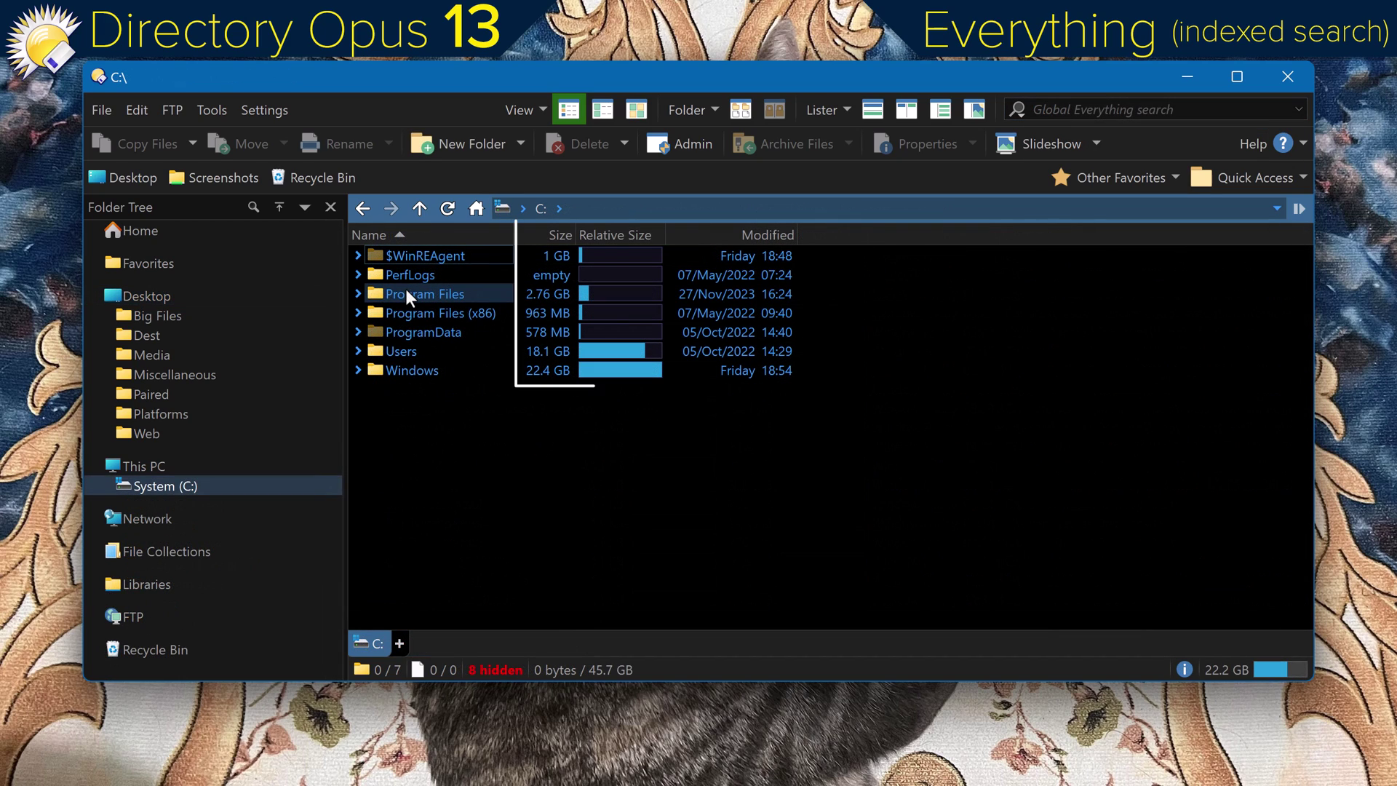
double_click(413, 371)
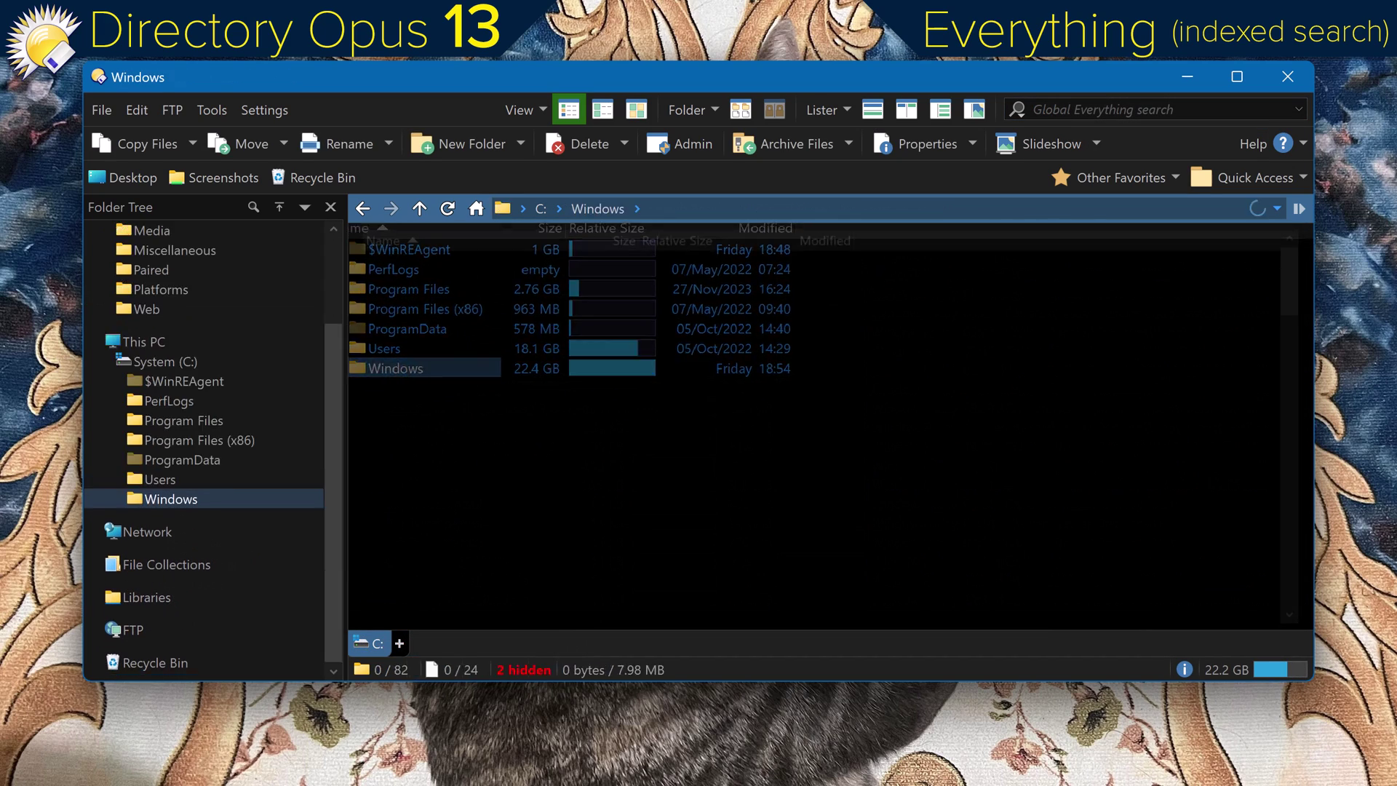
key("BackSpace")
key("Up")
key("Up")
key("Up")
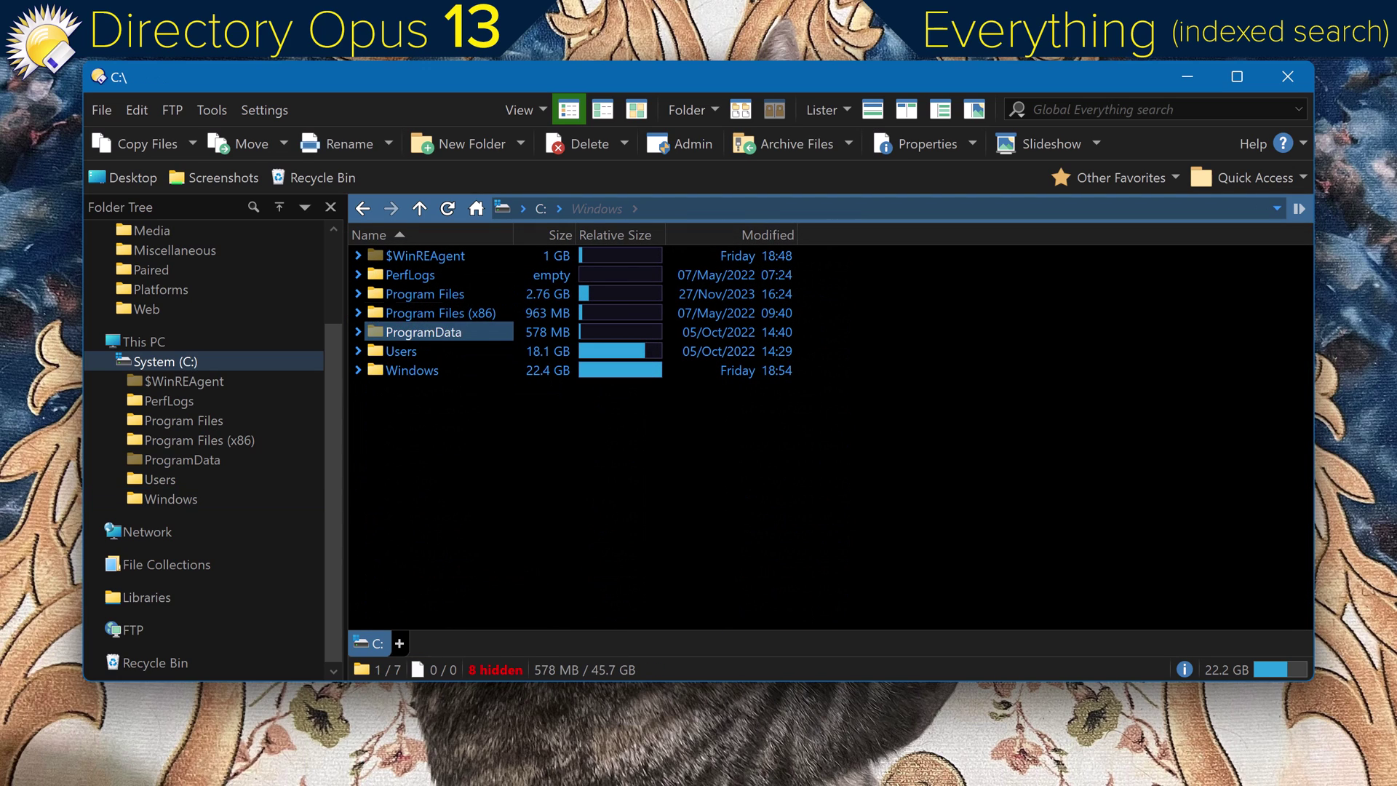
key("Return")
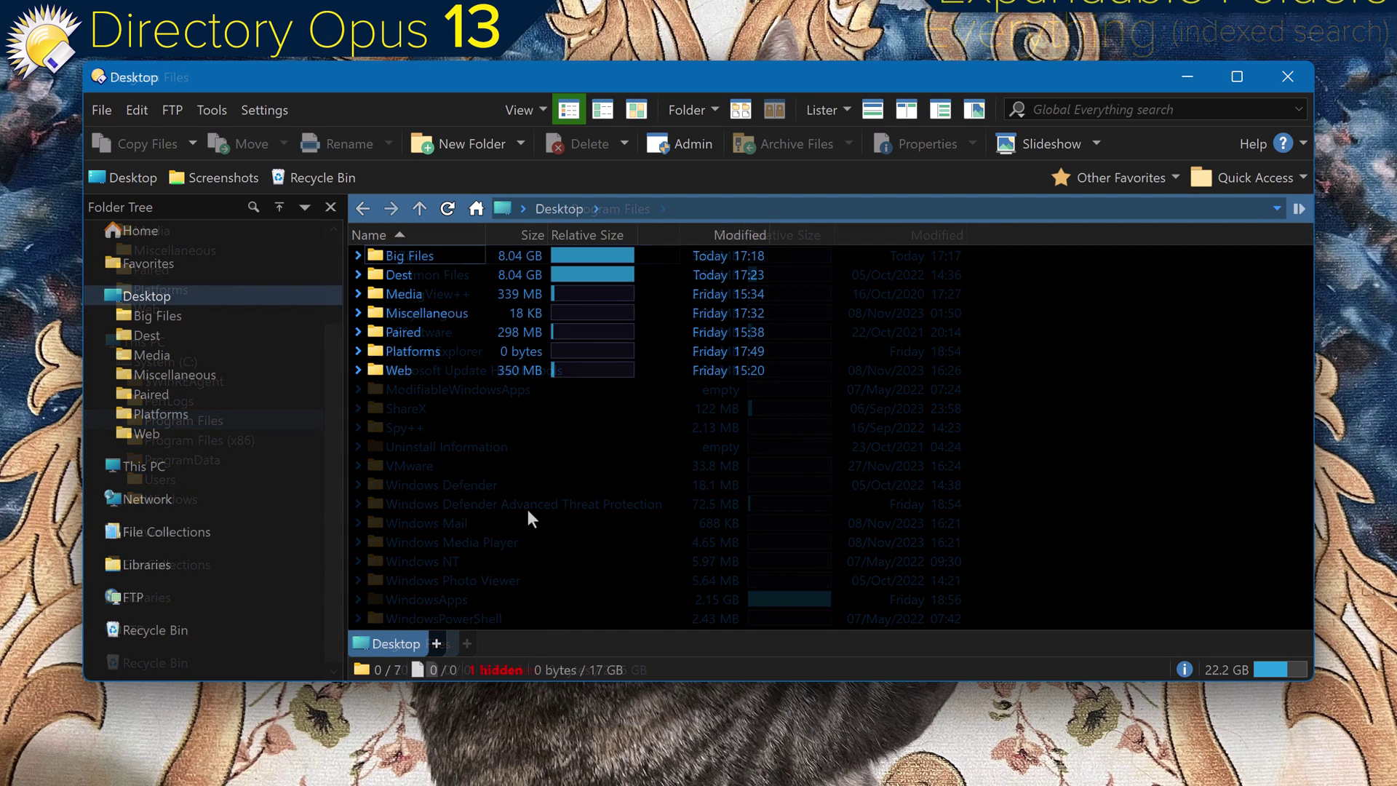
left_click(358, 292)
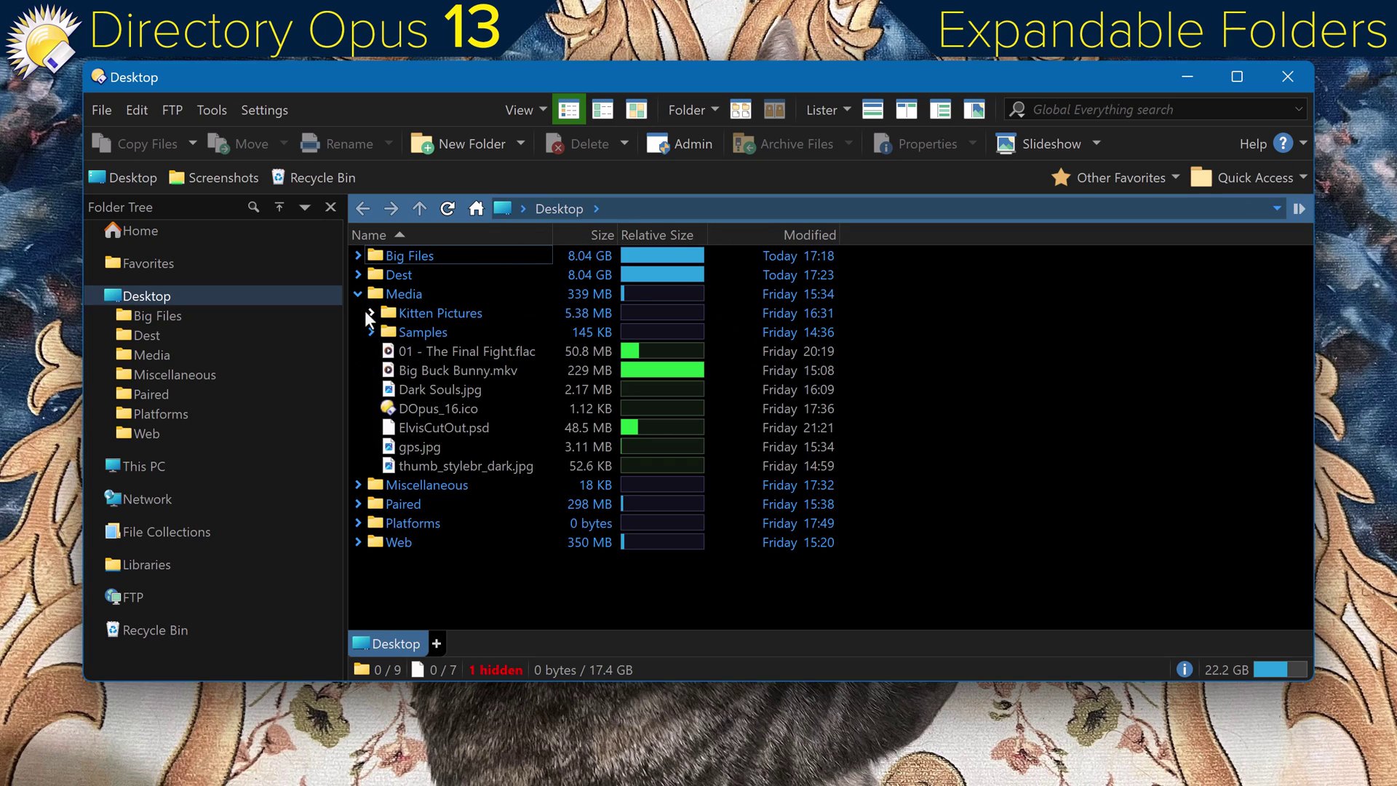
left_click(370, 331)
left_click(385, 350)
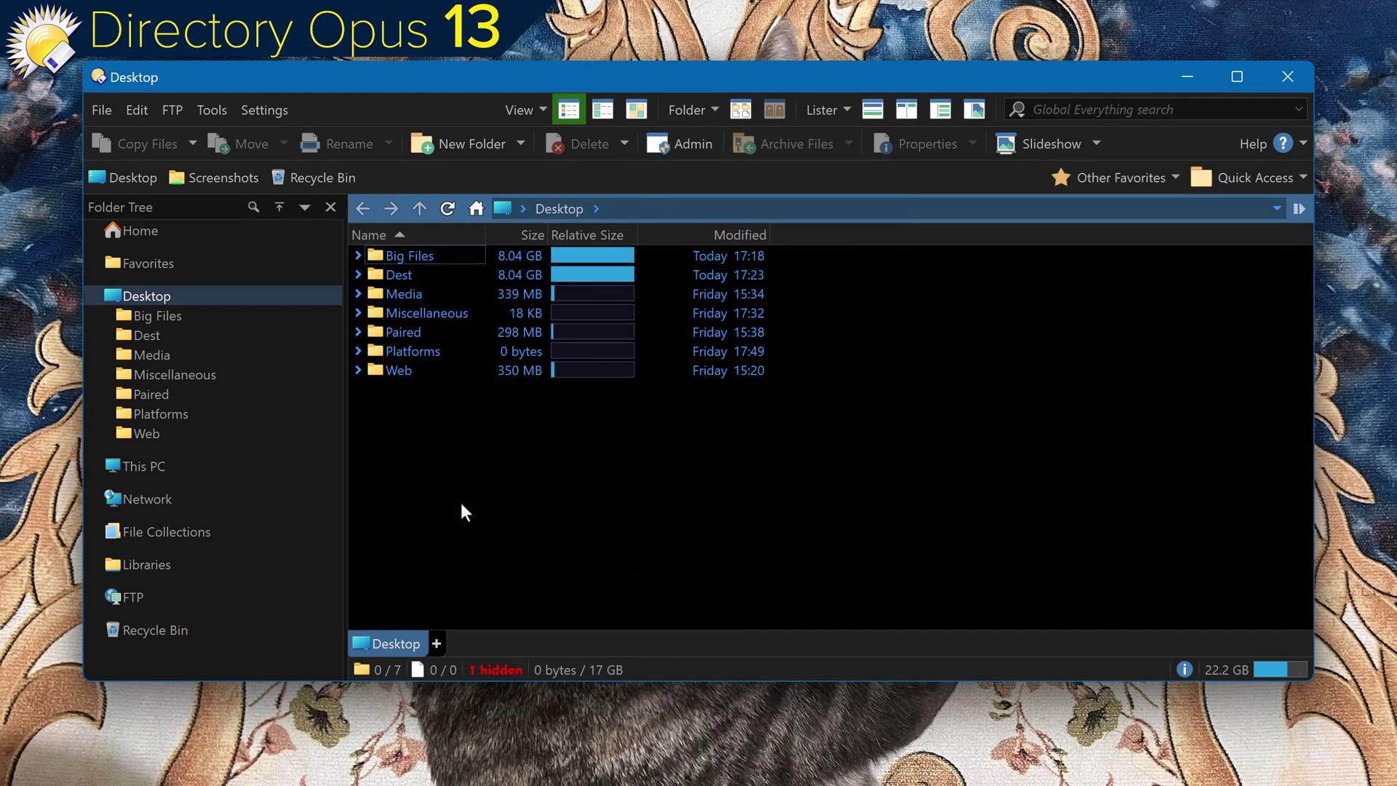
Drag the Media folder and the System (C:) drive onto the favorites bar
left_click_drag(408, 293, 447, 178)
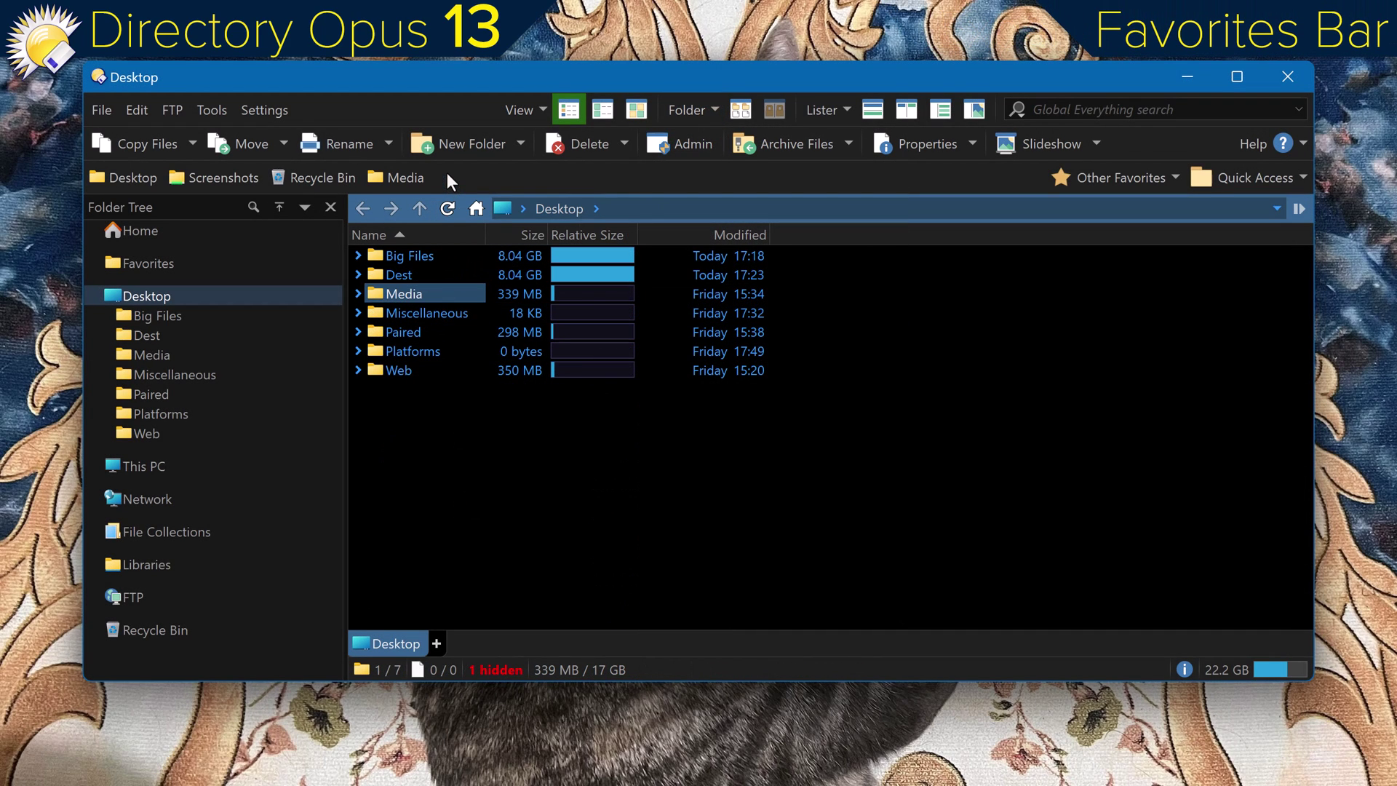
left_click(95, 466)
left_click_drag(164, 486, 492, 181)
Open Media, C:\, Recycle Bin and Desktop from the favorites bar in separate tabs
left_click(395, 178)
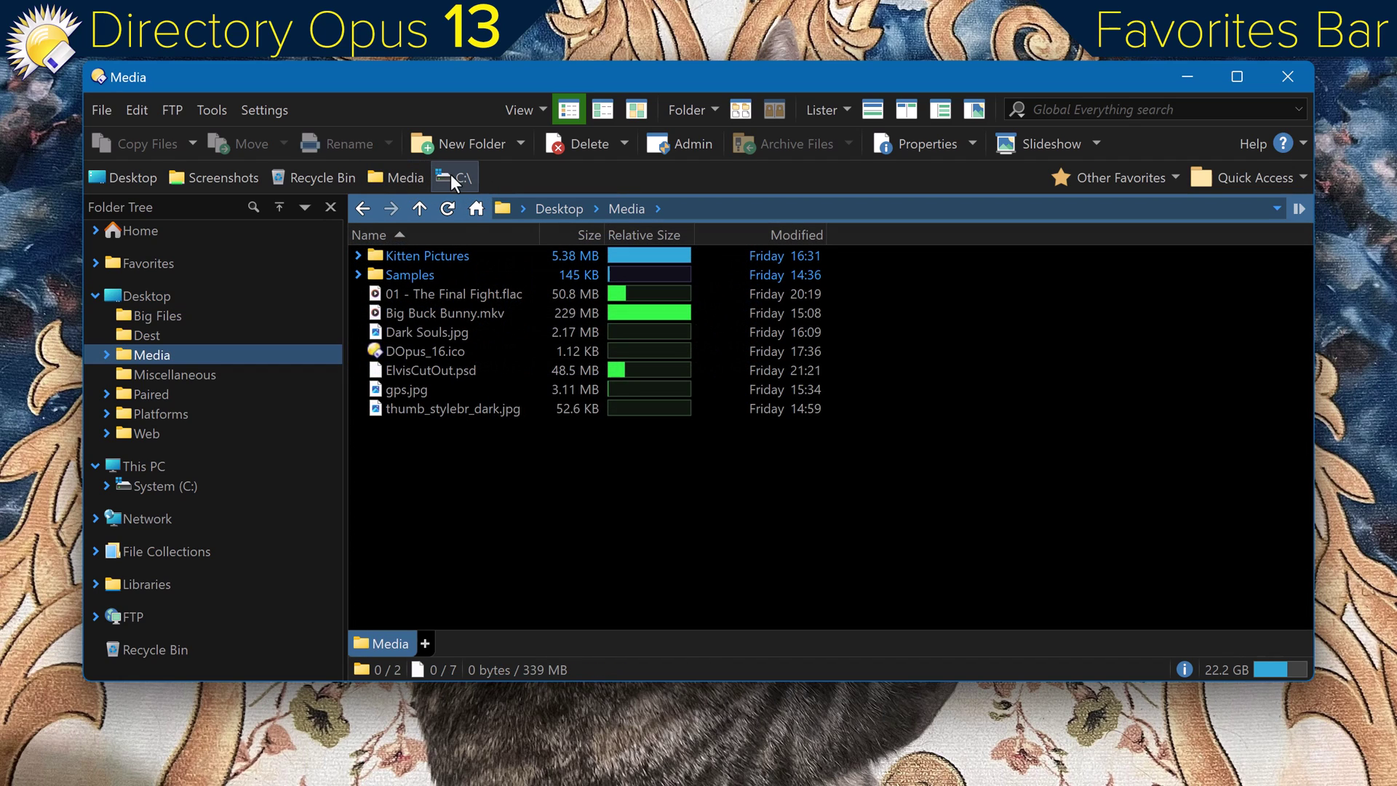
left_click(451, 173)
left_click(305, 179)
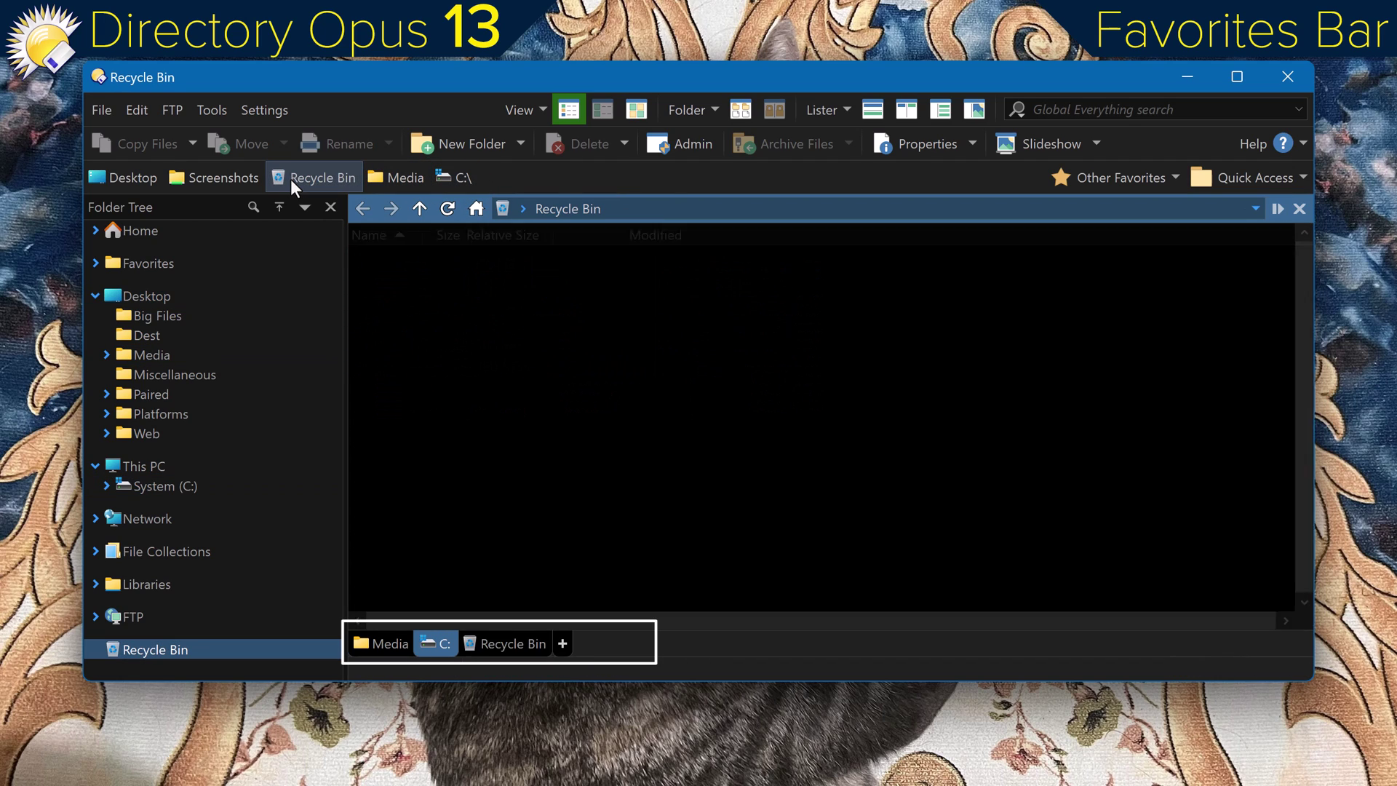
left_click(95, 176)
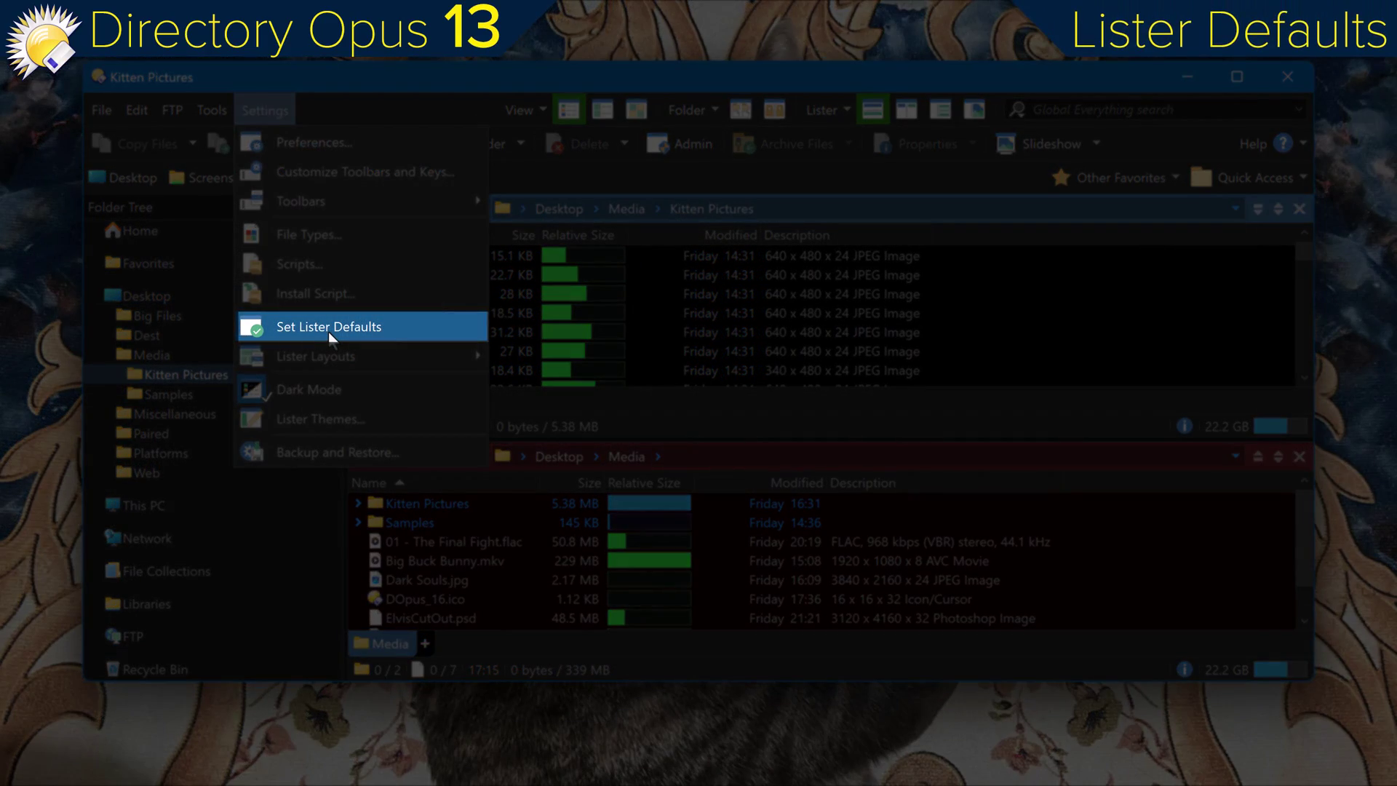
Save the default folder format in Lister Defaults and remove the Desktop's Description column
left_click(328, 331)
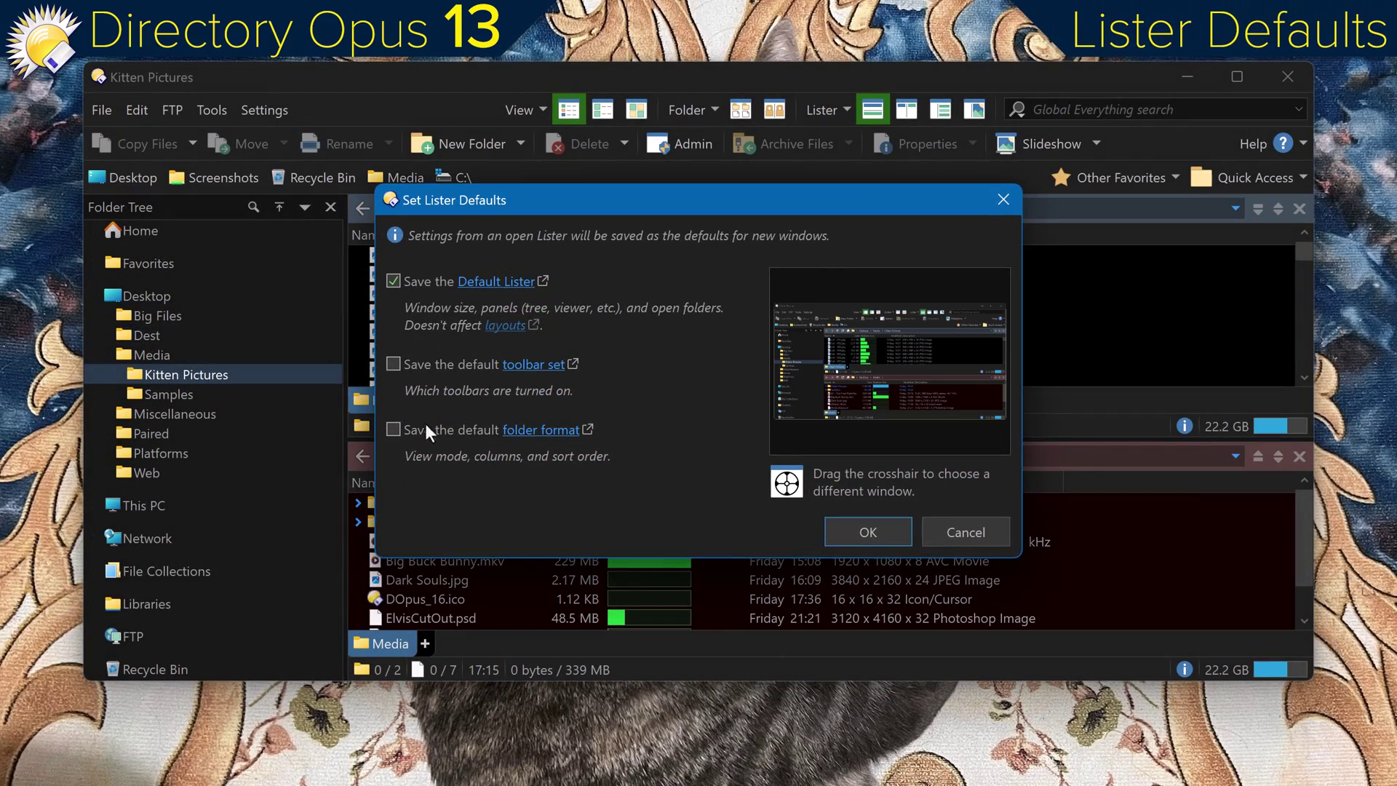
left_click(431, 429)
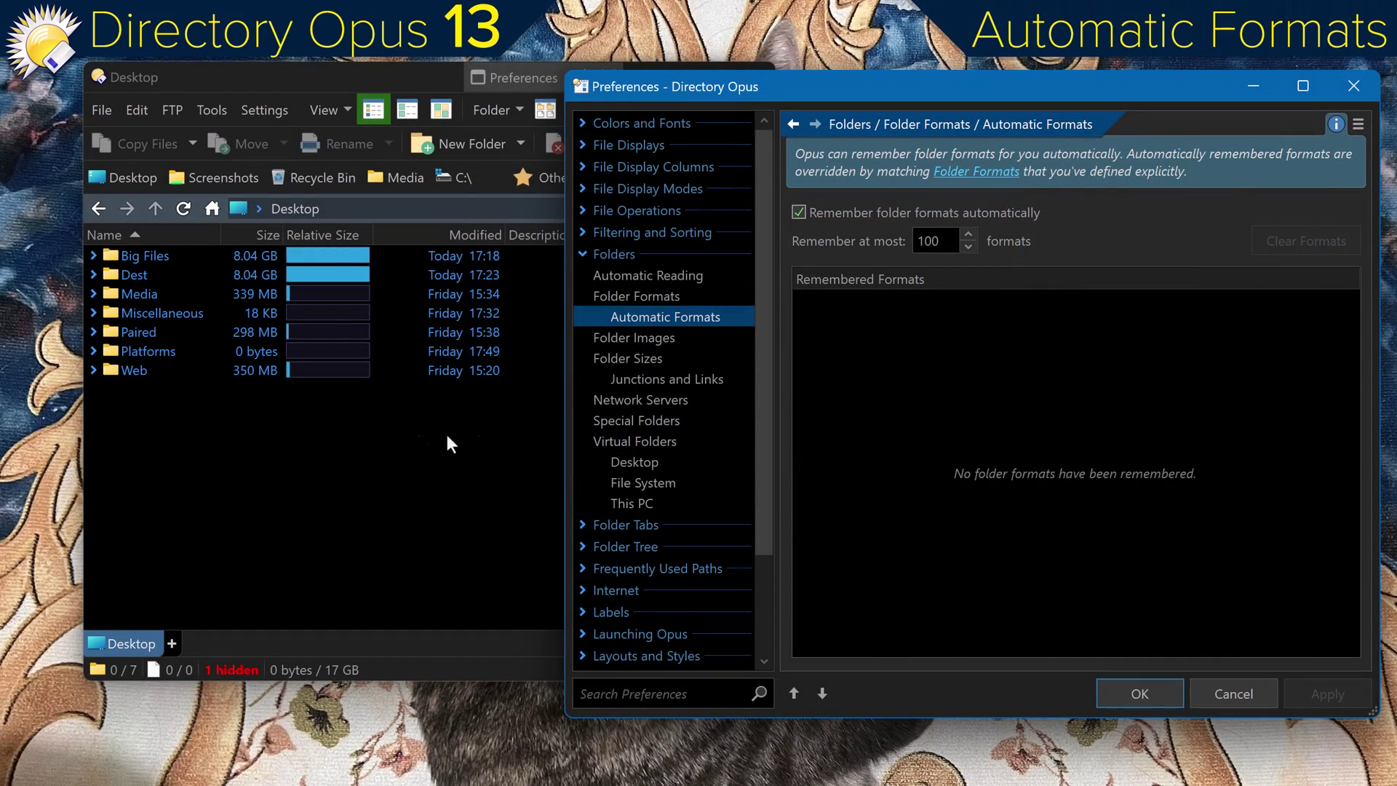
left_click(446, 435)
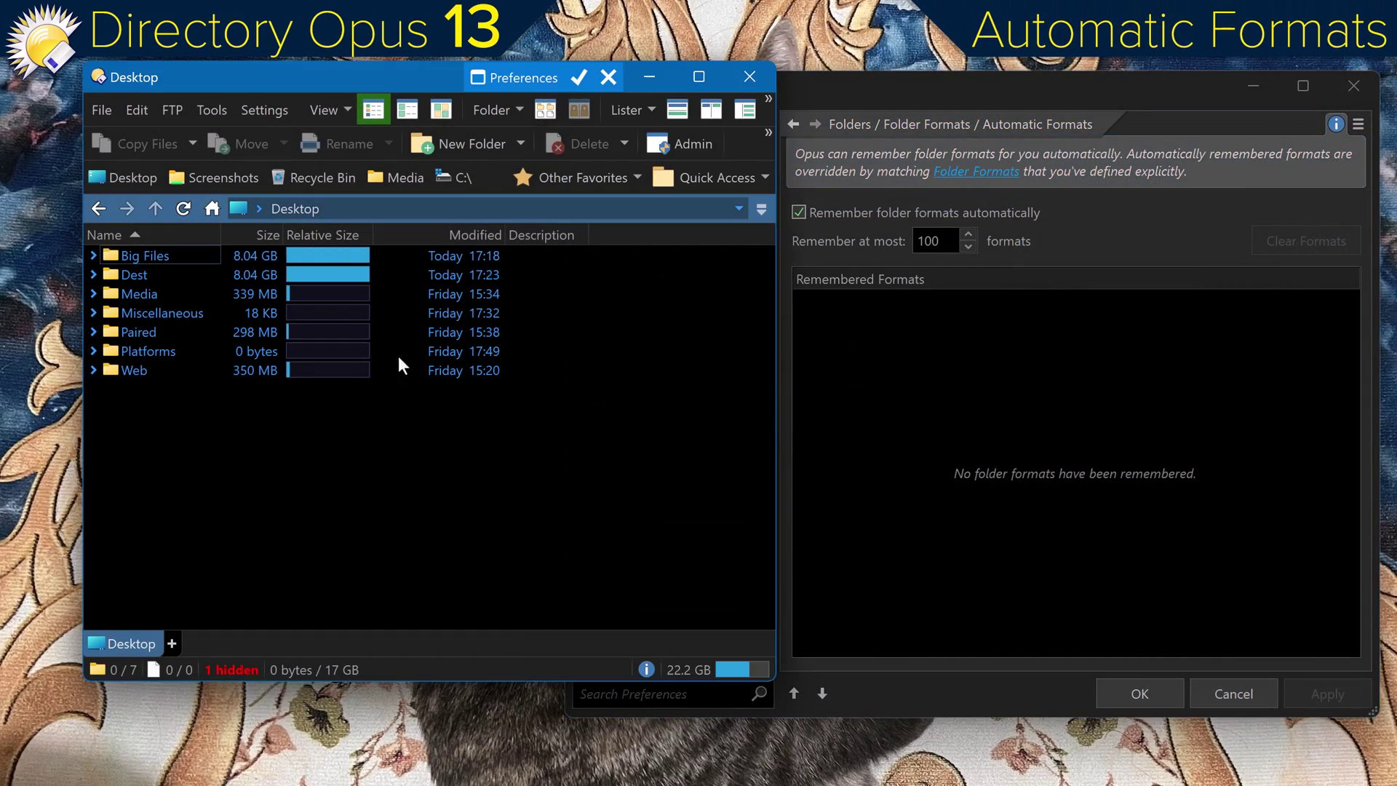
right_click(525, 234)
left_click(538, 244)
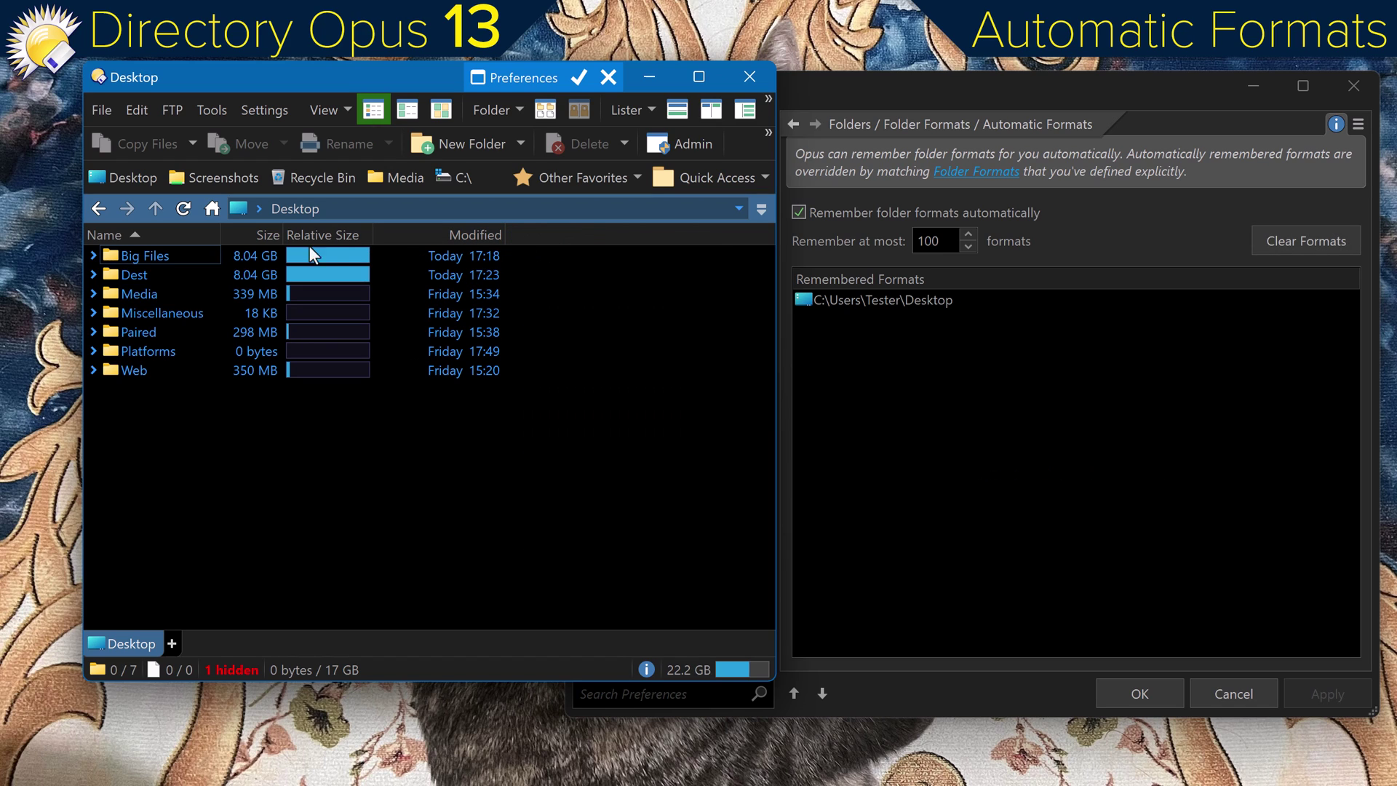
Open Media\Kitten Pictures and show it as thumbnails
double_click(153, 293)
double_click(178, 258)
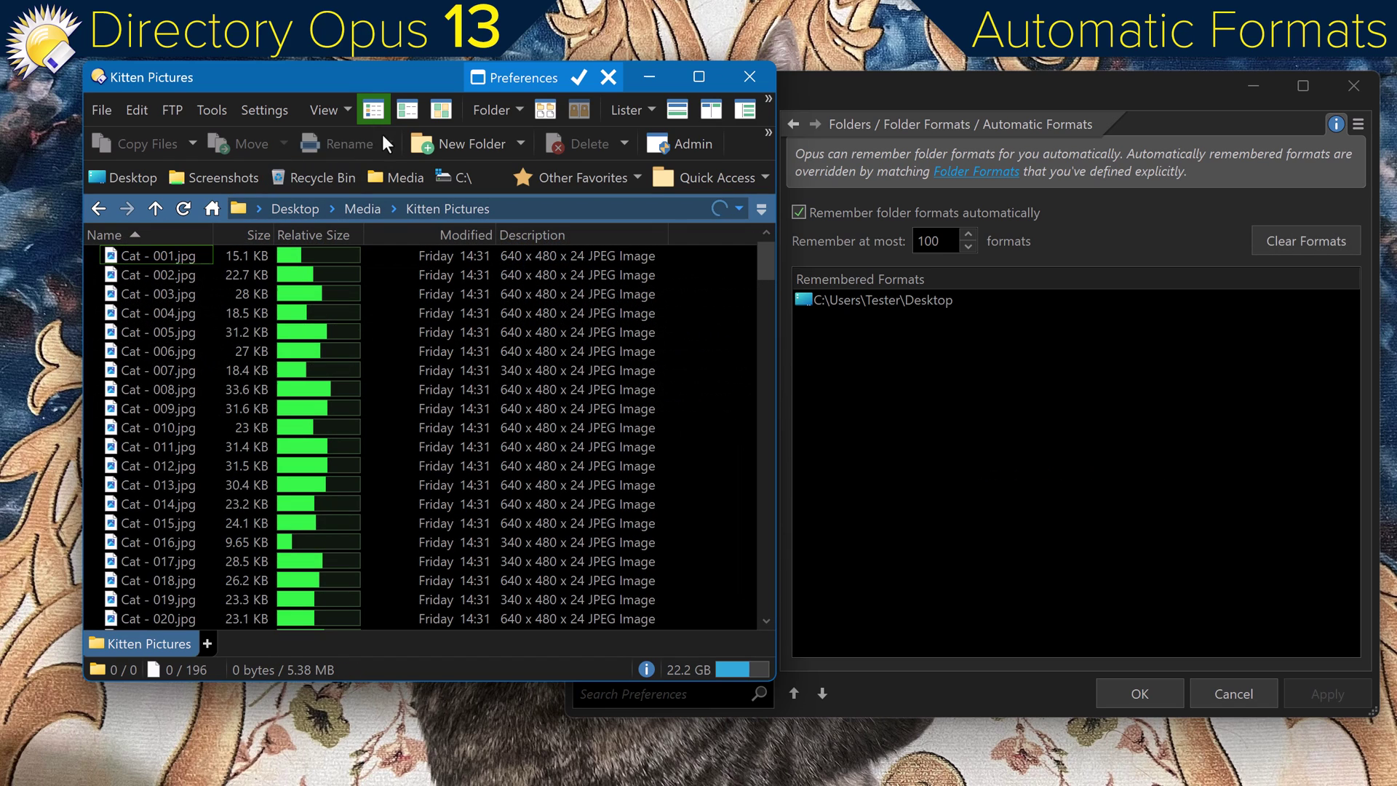
left_click(444, 109)
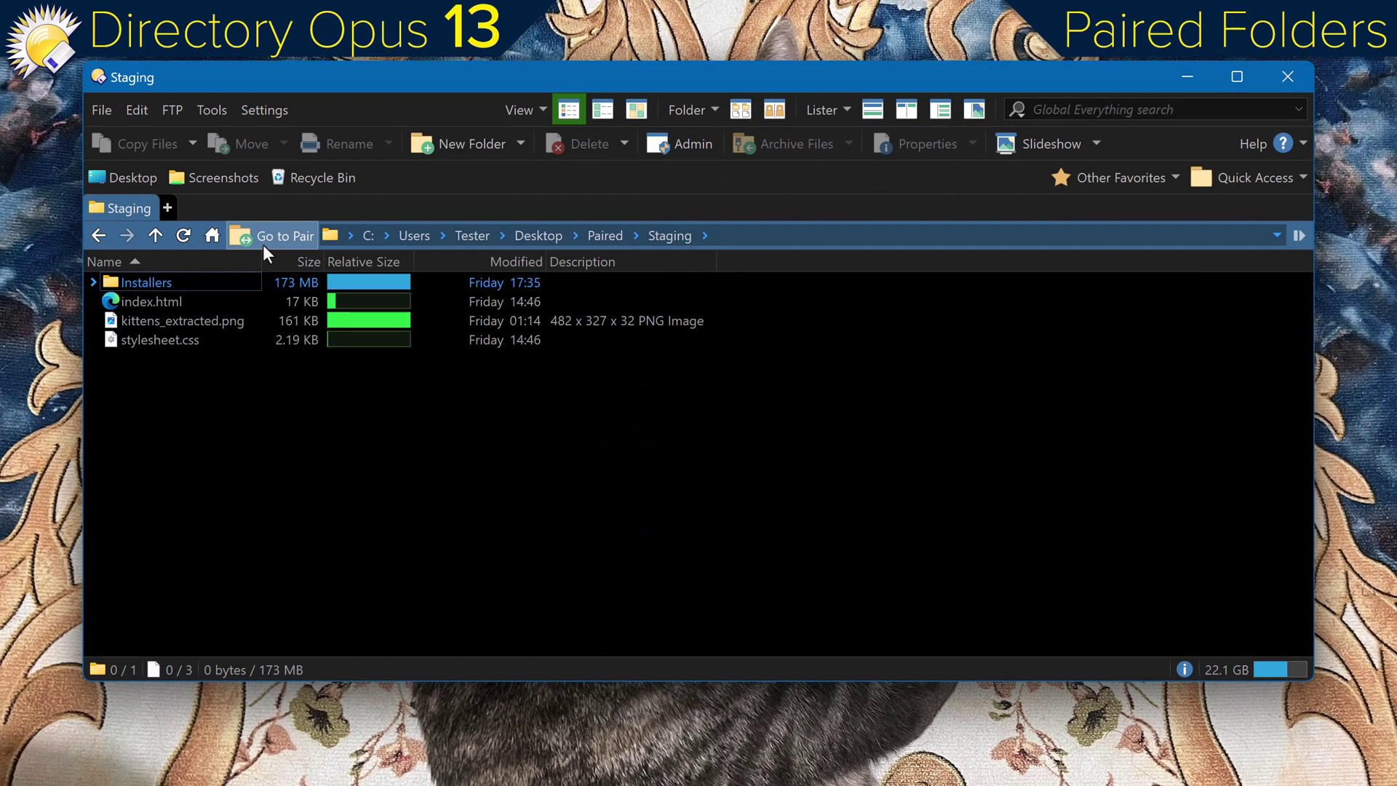
Jump back and forth between paired Staging and Production folders, then show them side by side
left_click(267, 238)
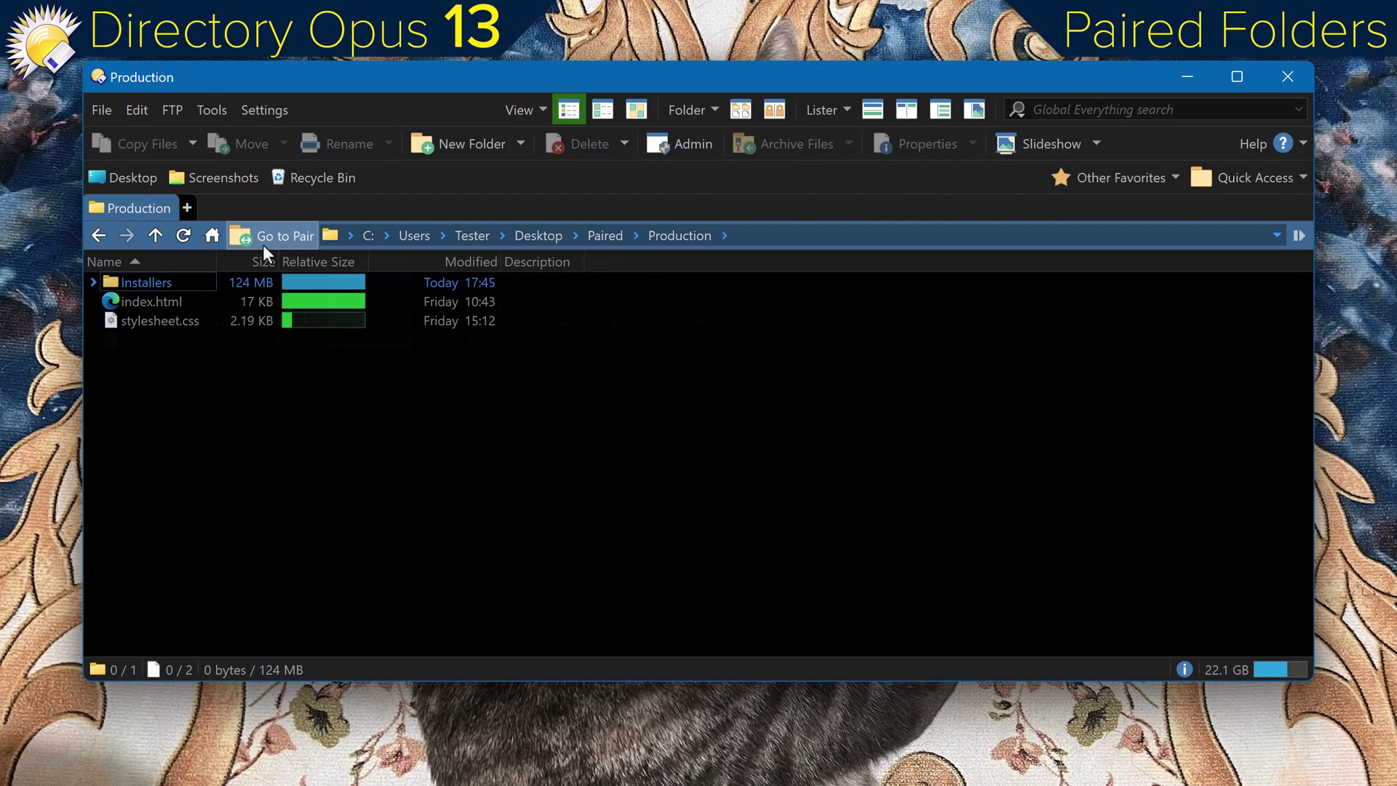
left_click(264, 244)
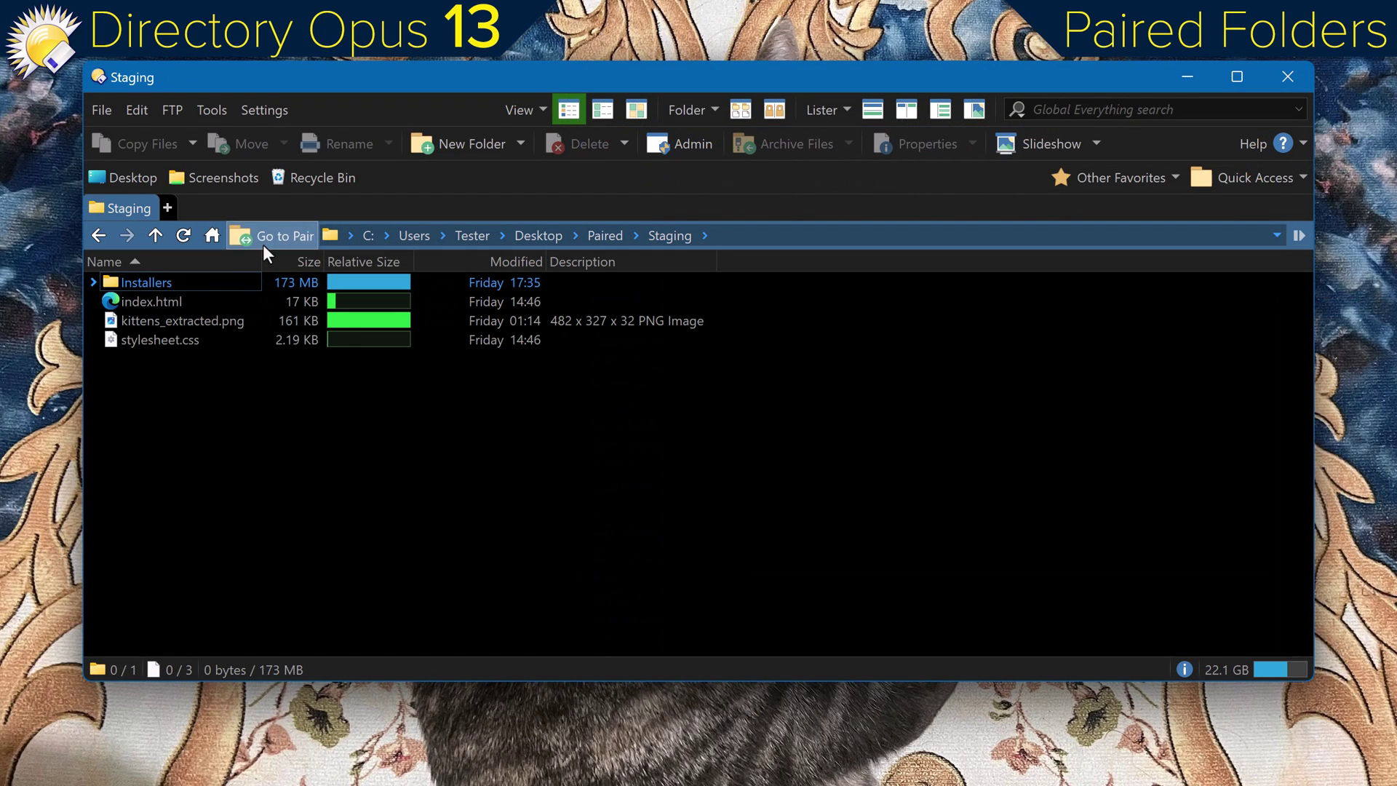
left_click(263, 244)
left_click(264, 245)
left_click(774, 113)
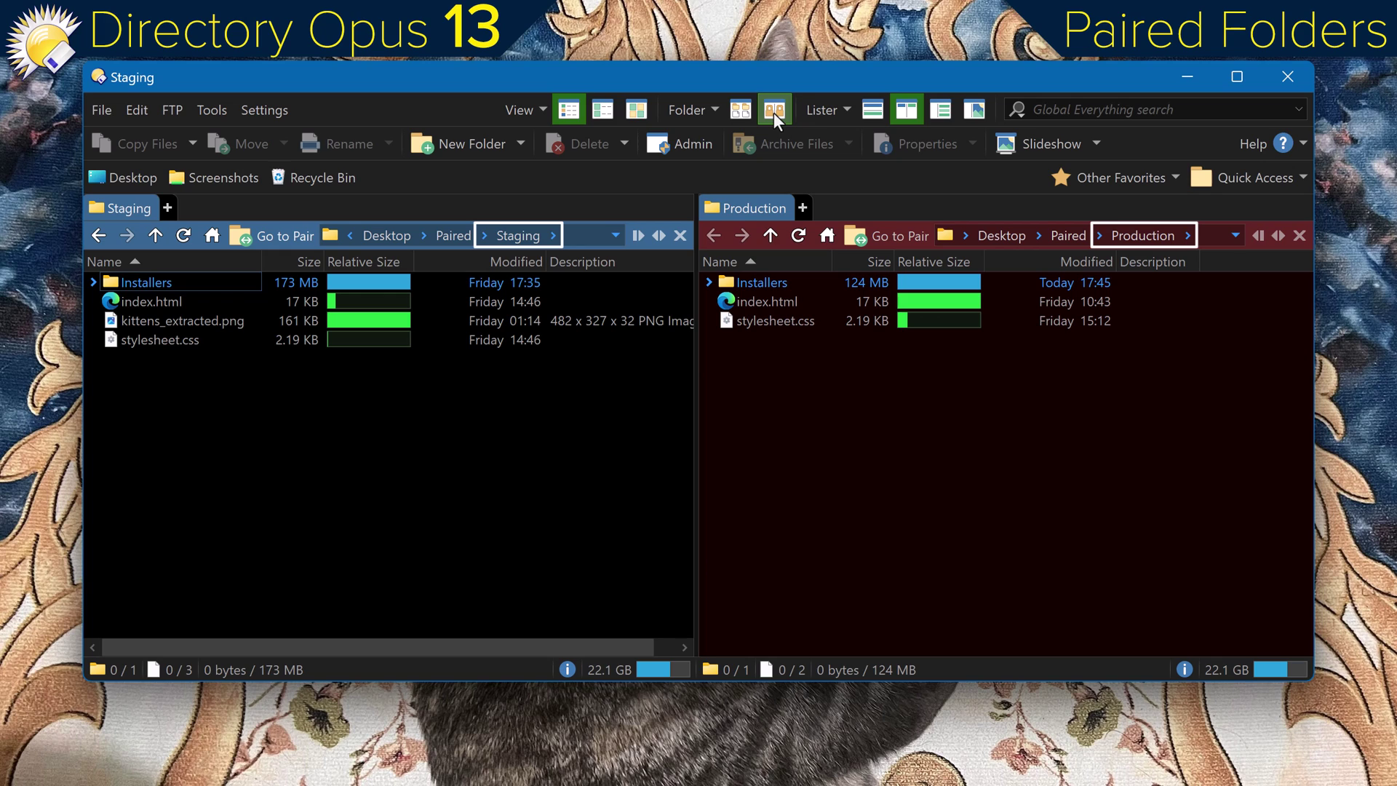
Copy the 13.0.56 and 13.0.57 installers from Staging\Installers into Production\Installers
double_click(146, 282)
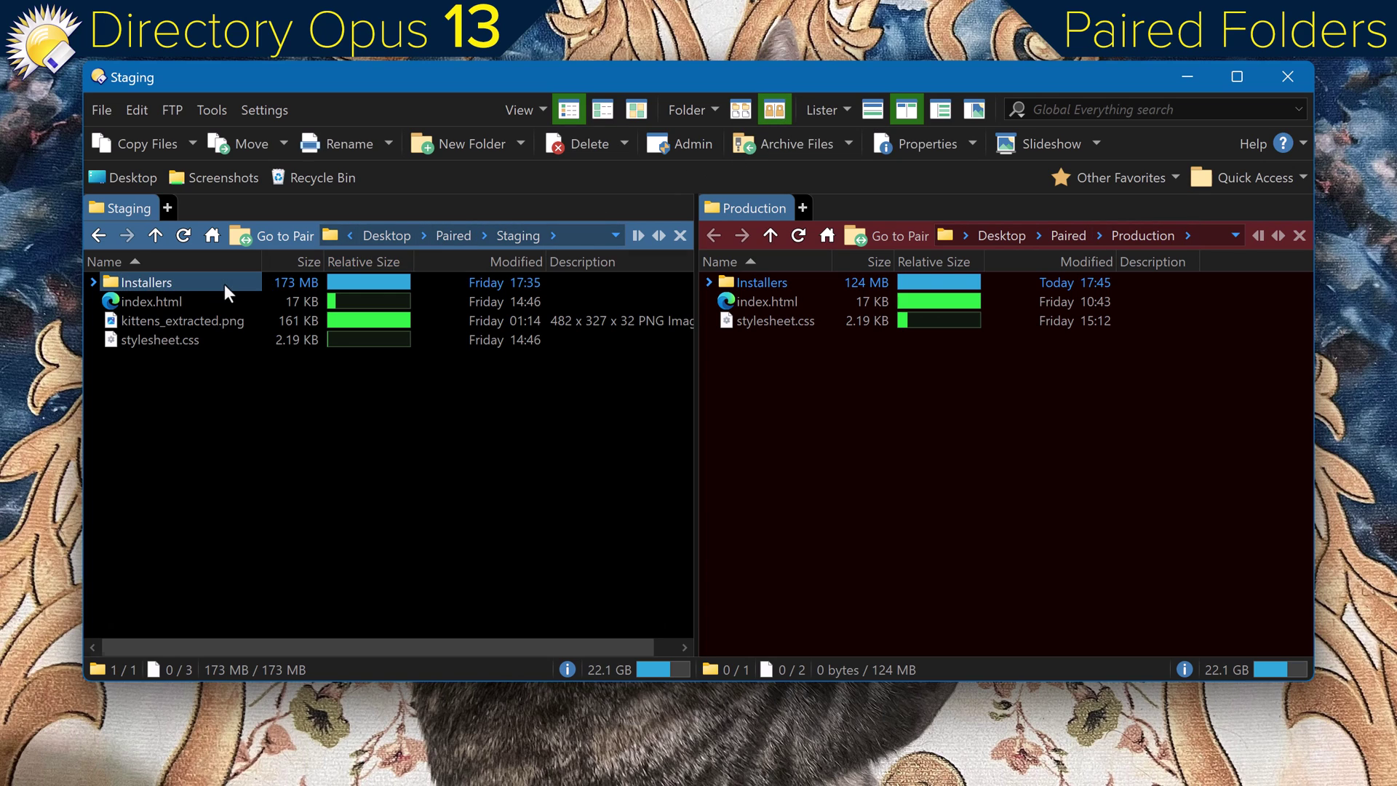
left_click_drag(296, 449, 262, 382)
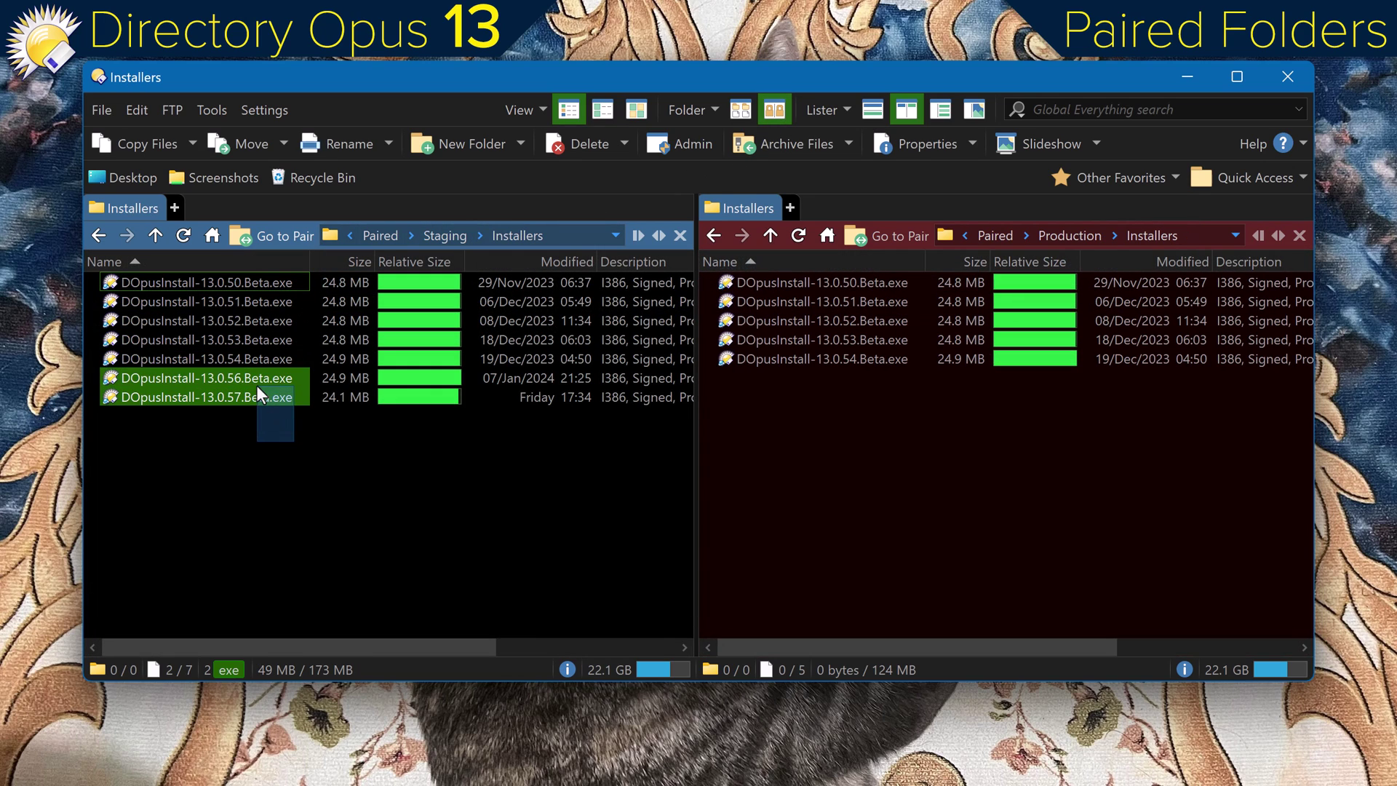
left_click(139, 144)
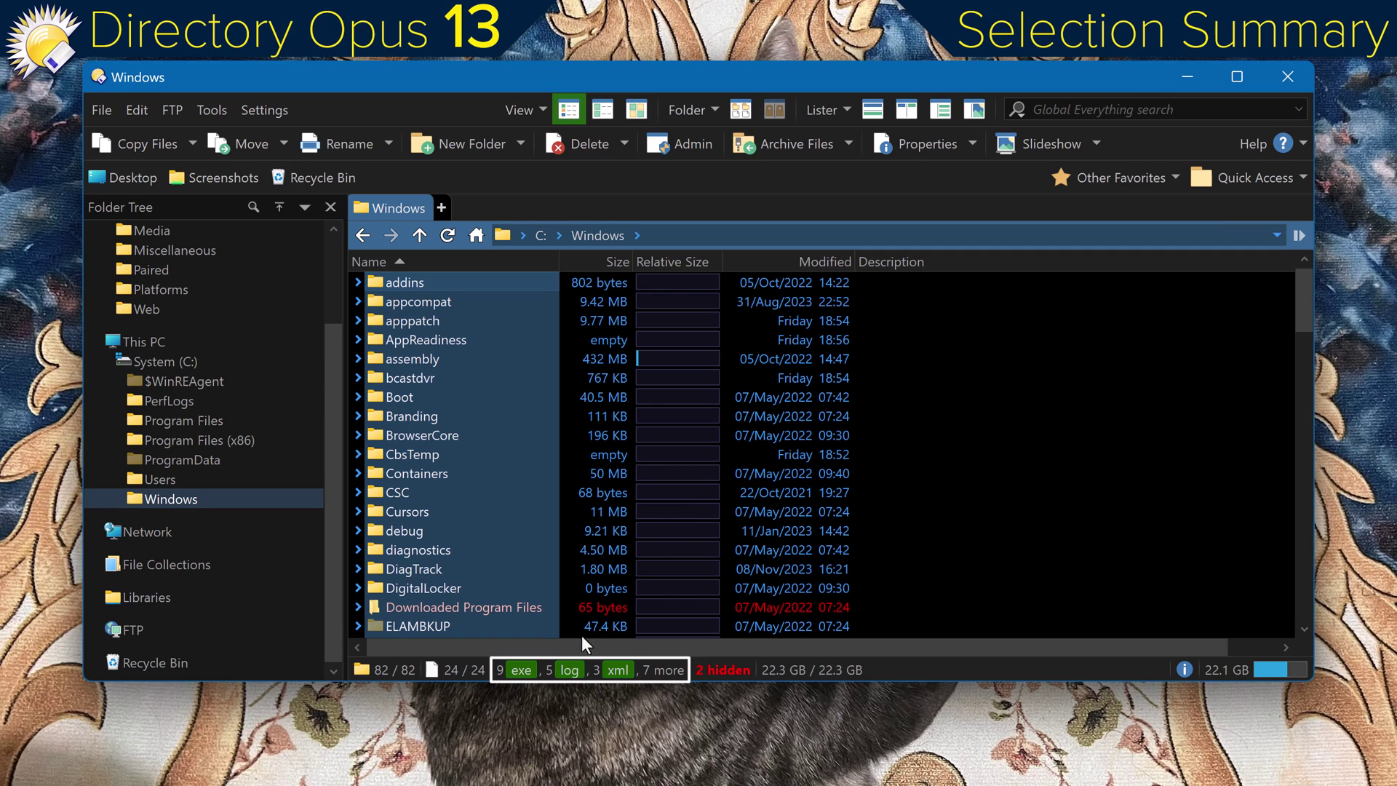
Chart the Windows folder's file types as a pie, switching to File size and back to File count
left_click(548, 670)
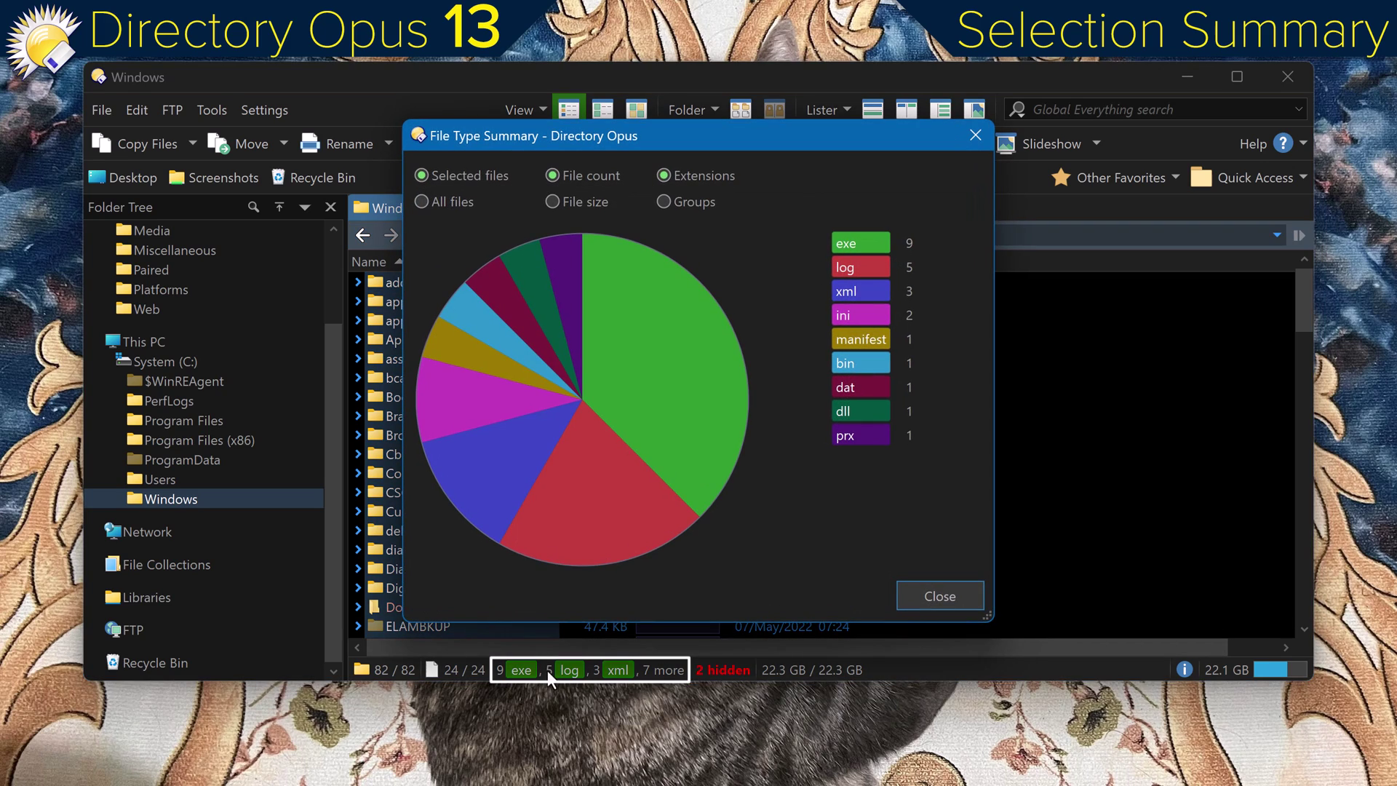
left_click(576, 202)
left_click(579, 183)
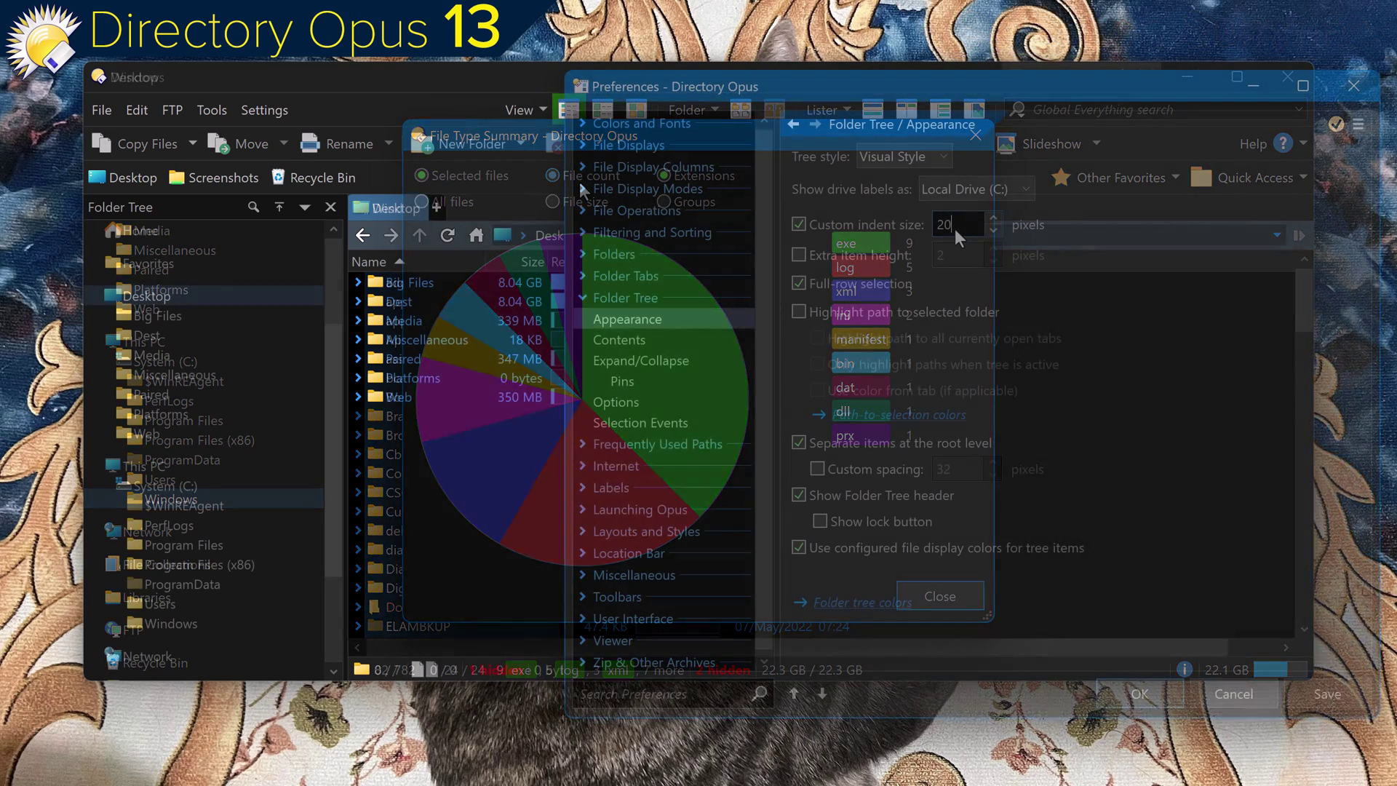
scroll(955, 228, "up", 10)
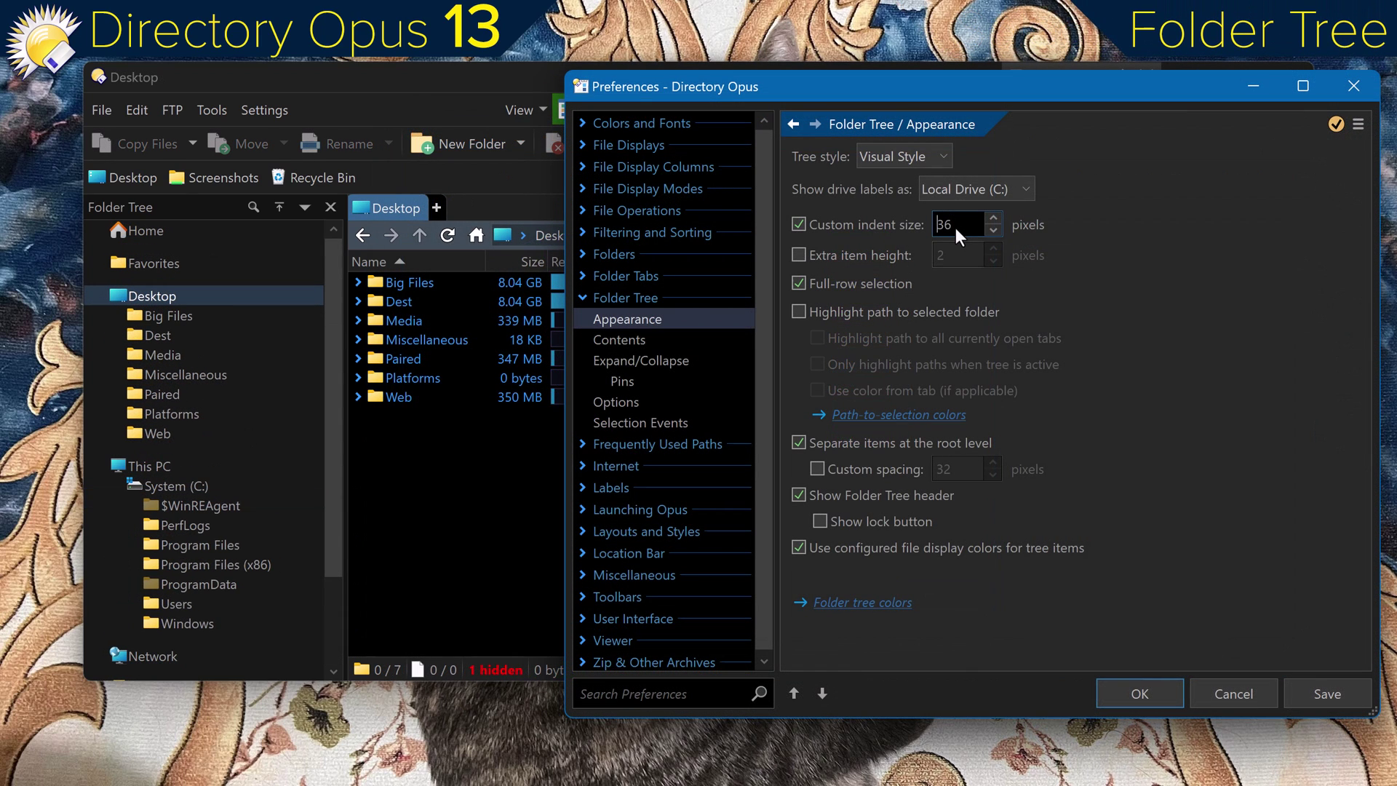
scroll(956, 228, "up", 10)
Give tree rows extra height and stop showing extra registry folders, then apply the change
left_click(800, 255)
scroll(960, 254, "up", 4)
scroll(960, 254, "up", 9)
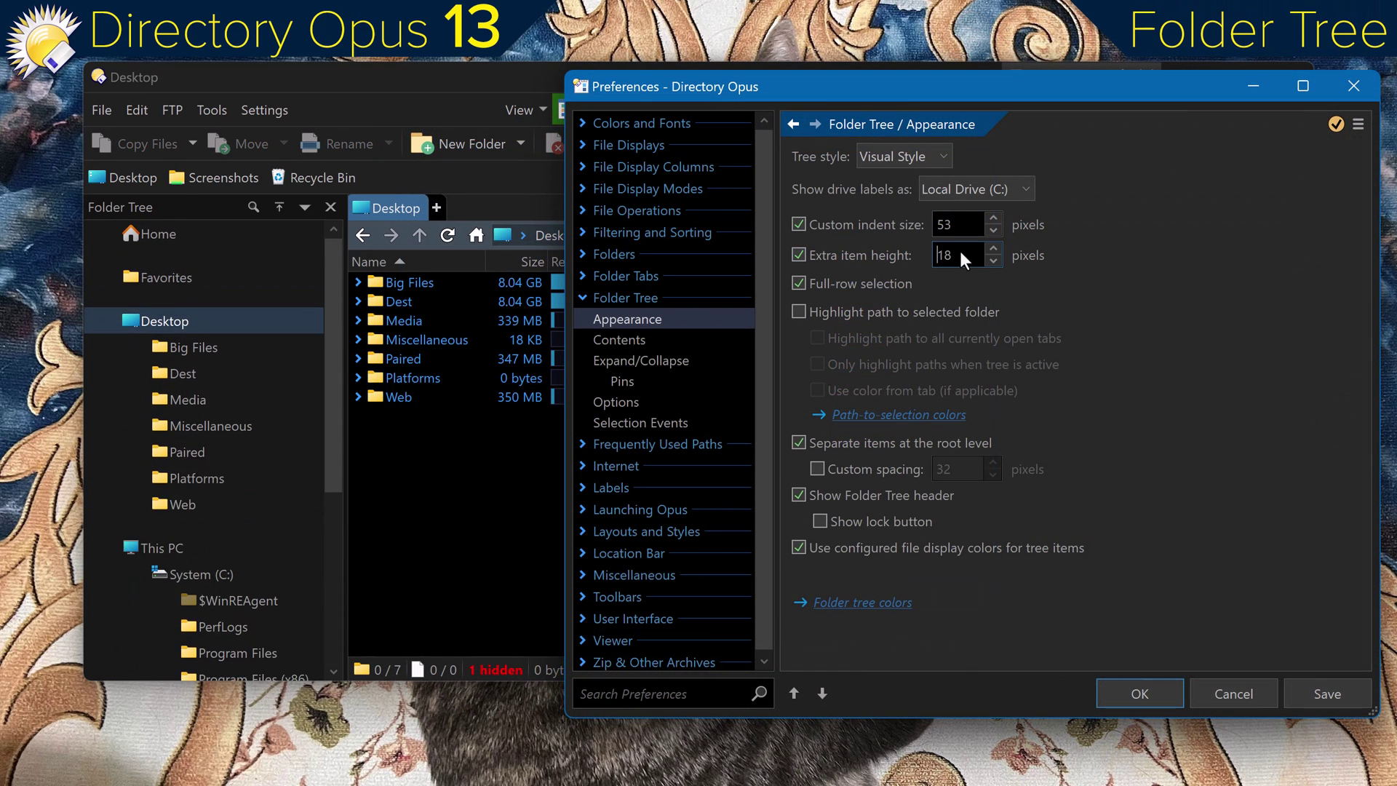
scroll(960, 254, "up", 9)
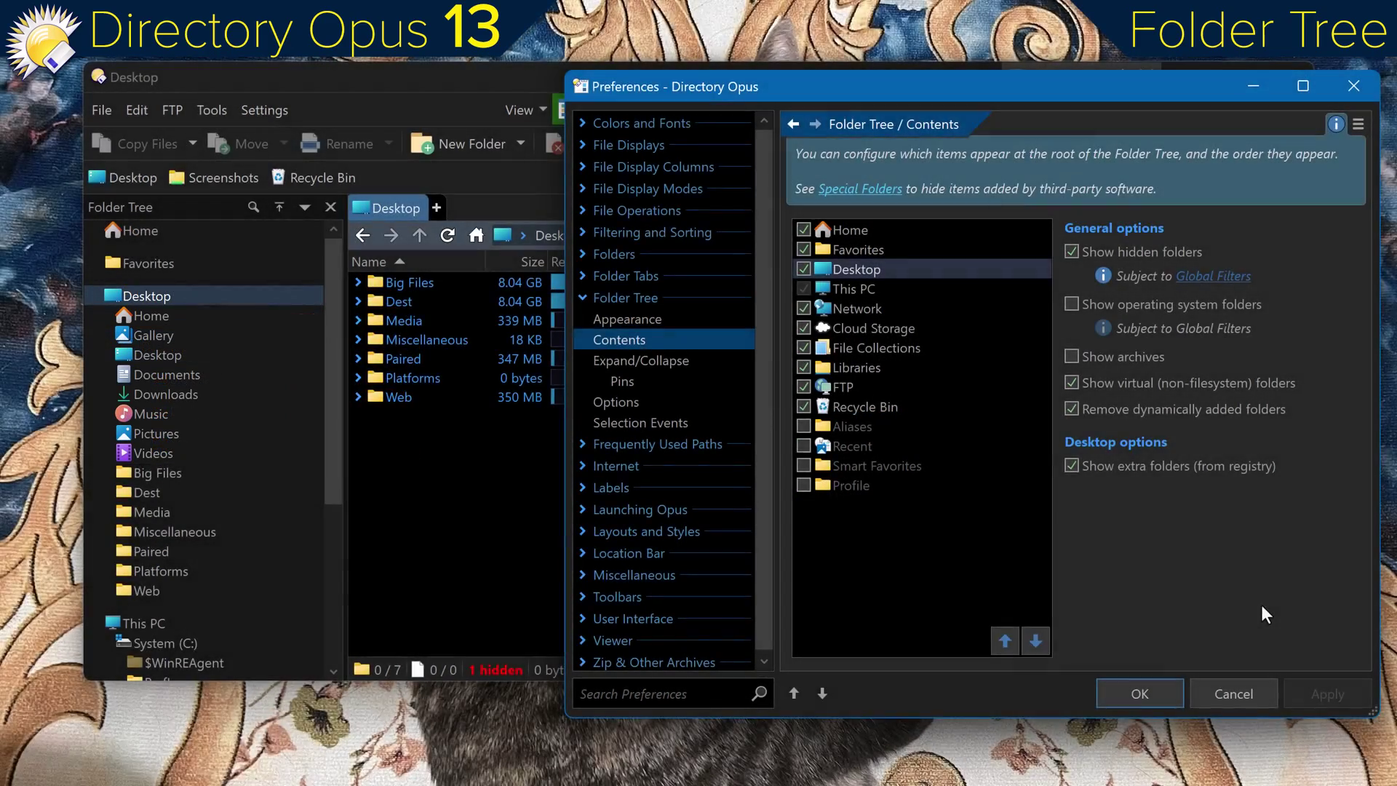
left_click(1073, 467)
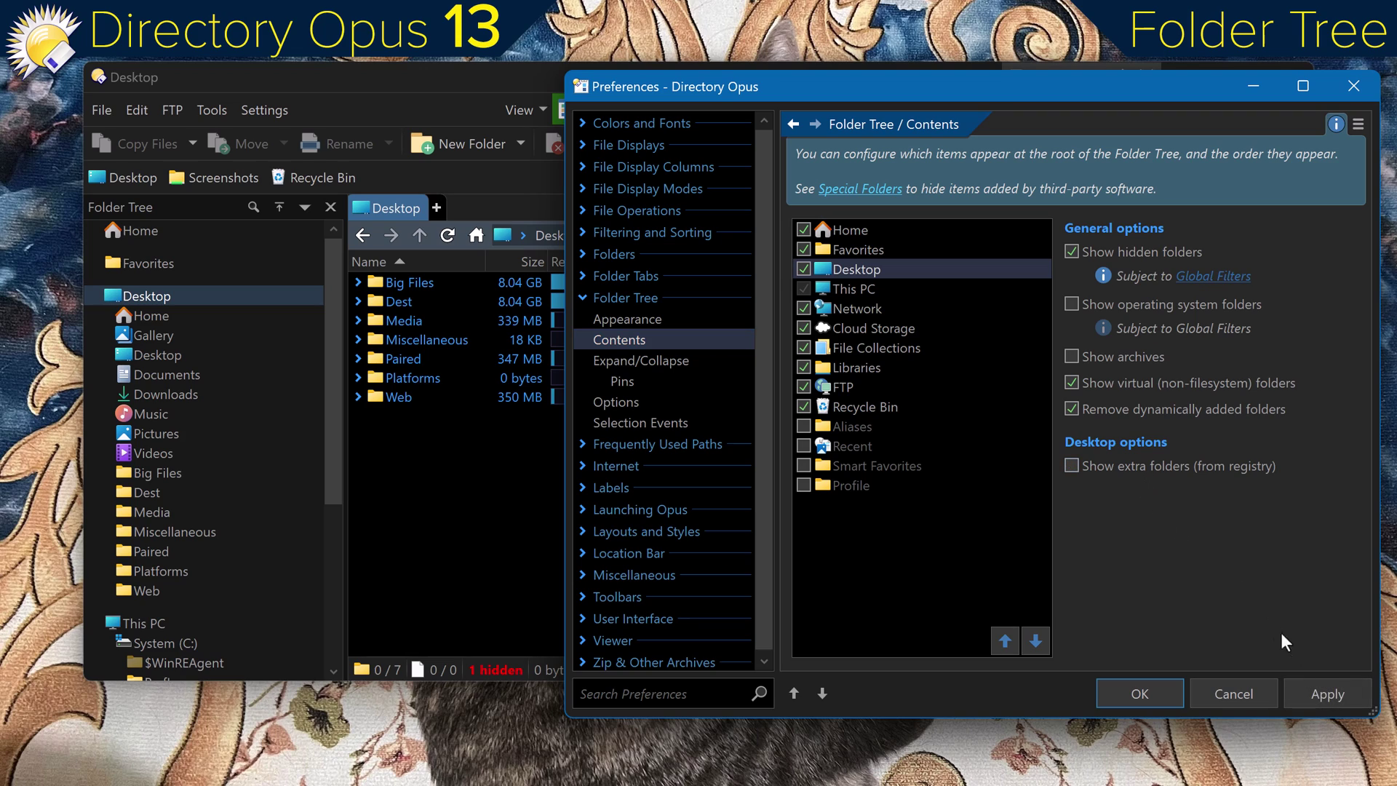
left_click(1314, 682)
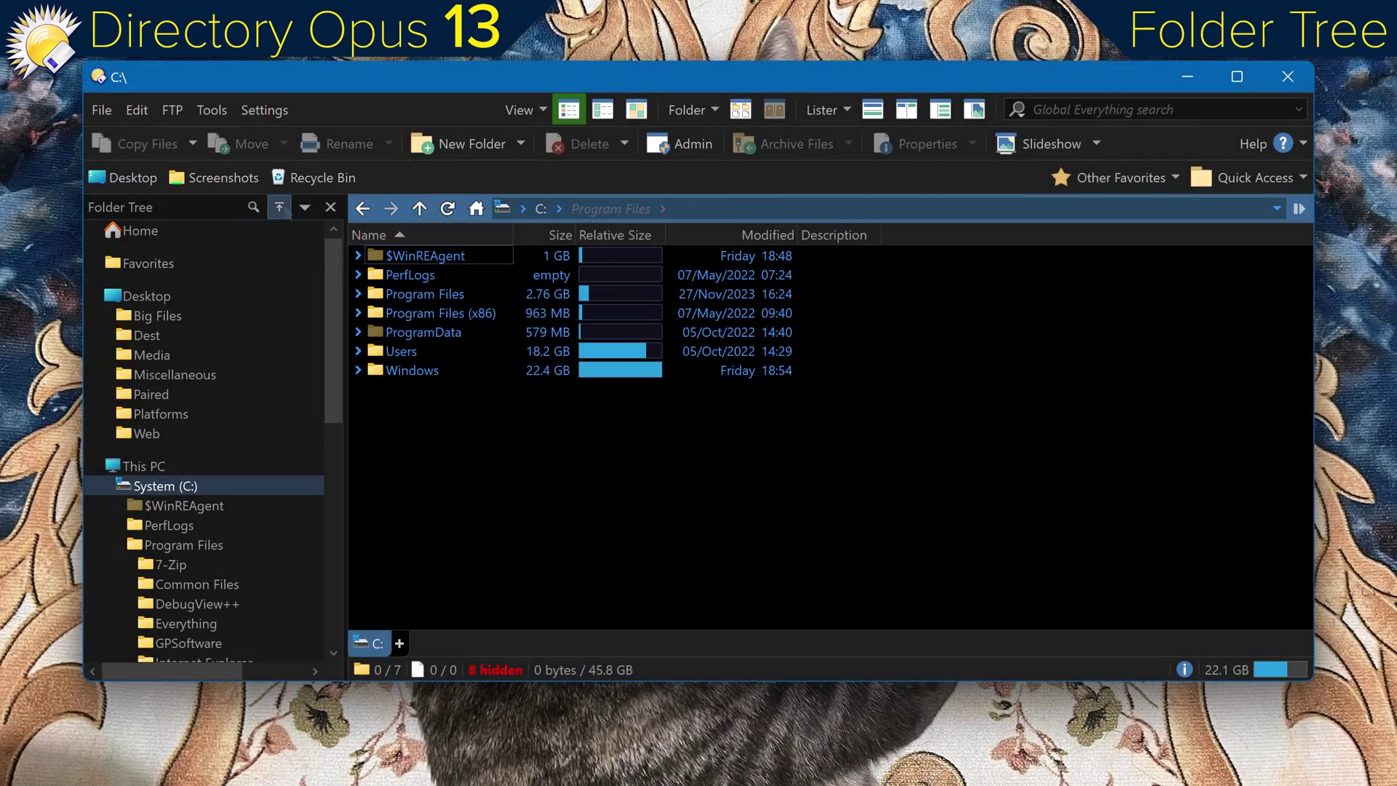
Collapse the folder tree to top-level items and browse the saved tree states list
left_click(282, 206)
left_click(304, 208)
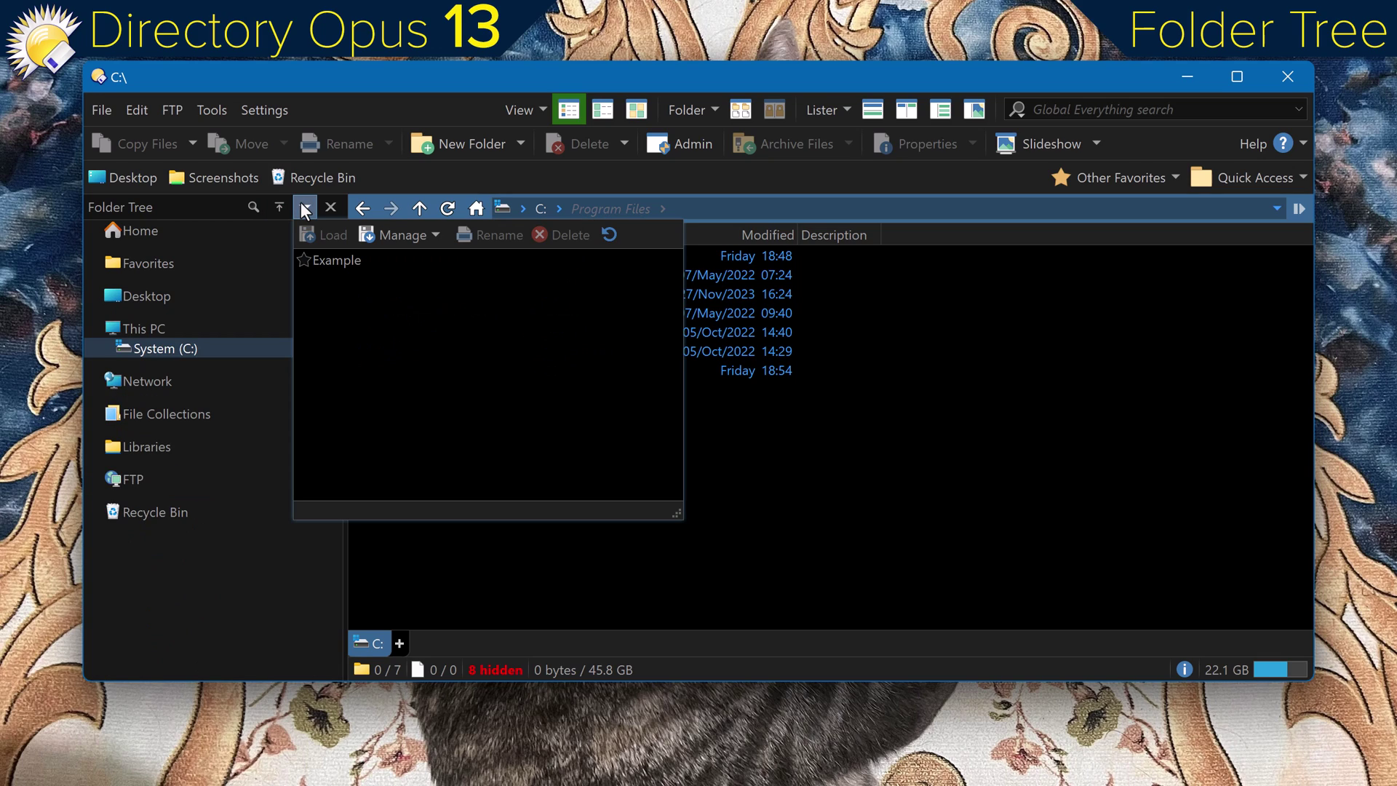
left_click(330, 259)
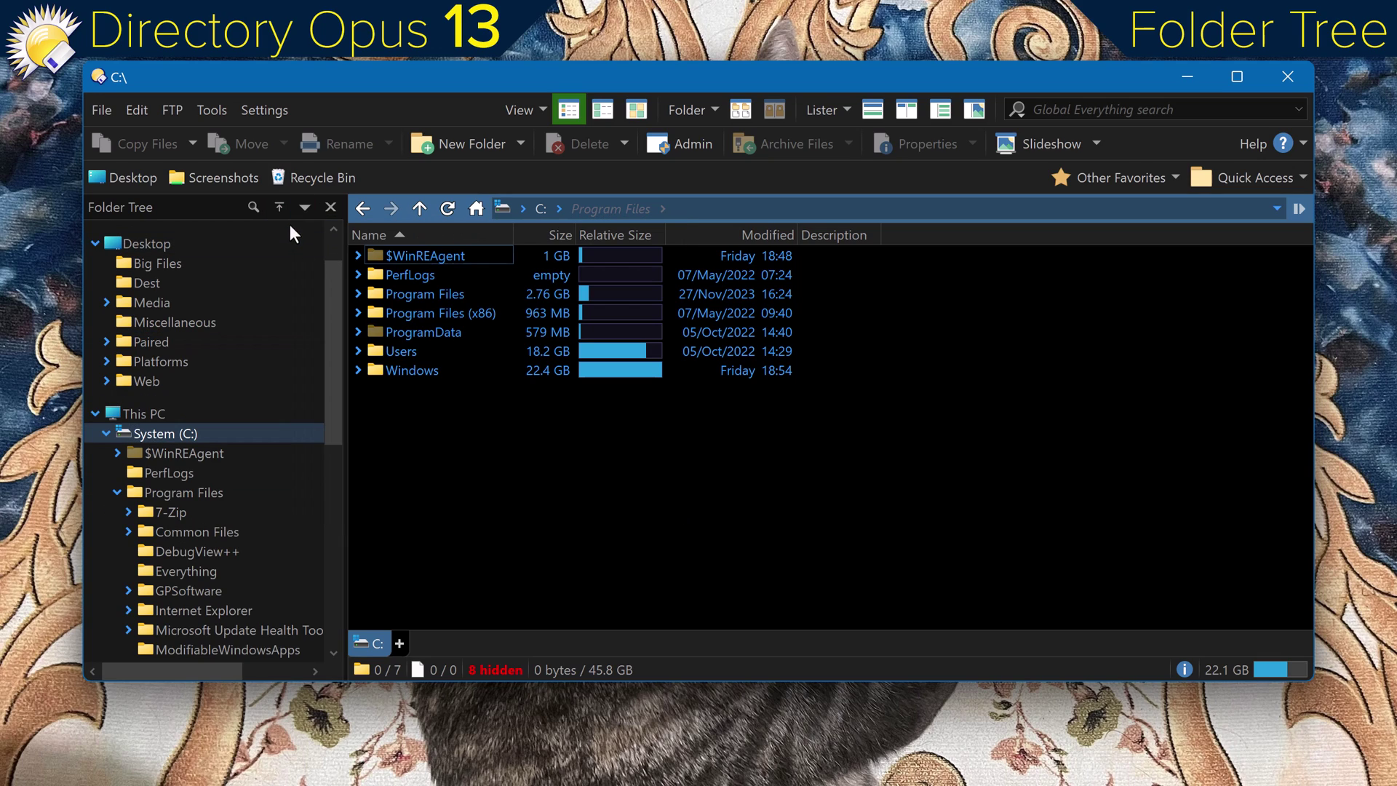
left_click(283, 211)
Load the Example tree state, expand Desktop, and collapse to the current branch
left_click(305, 207)
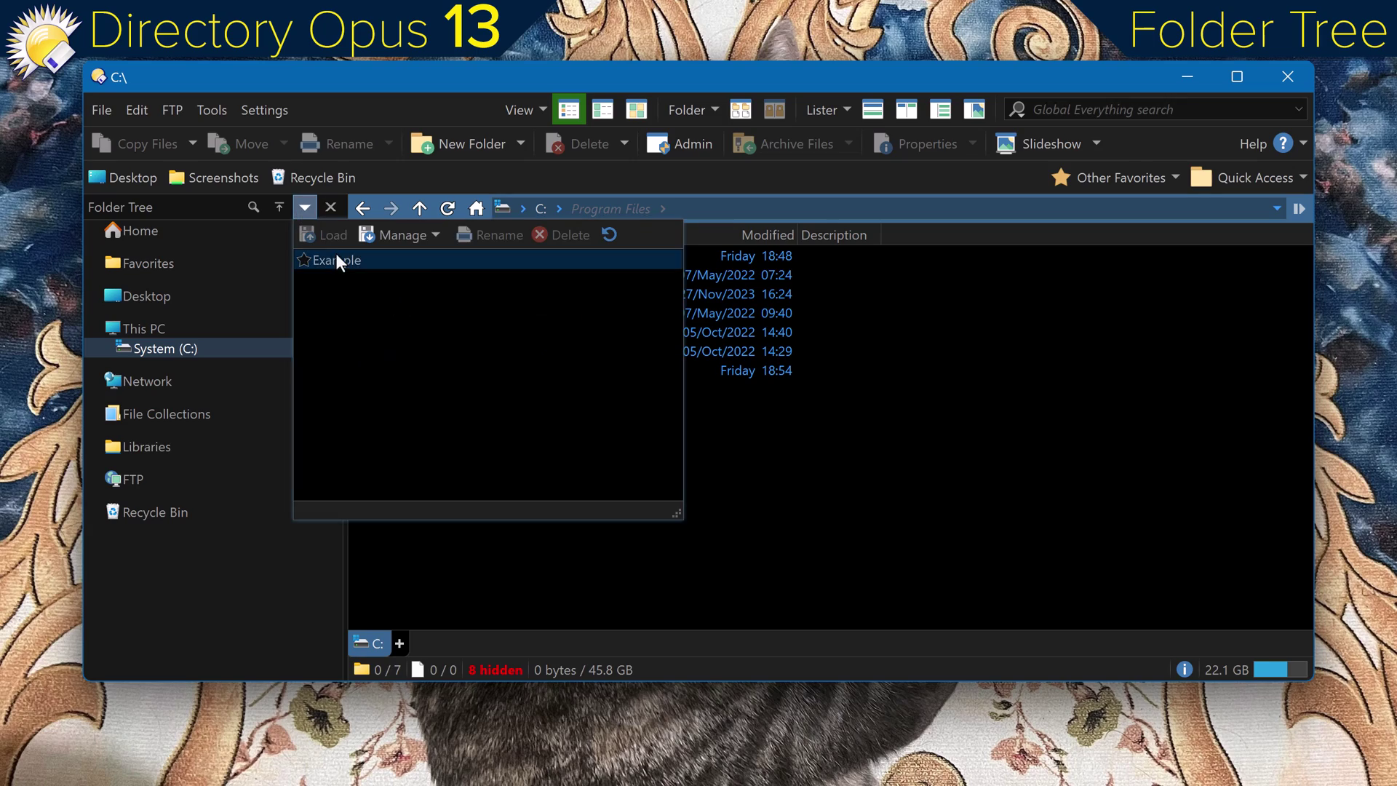
left_click(336, 260)
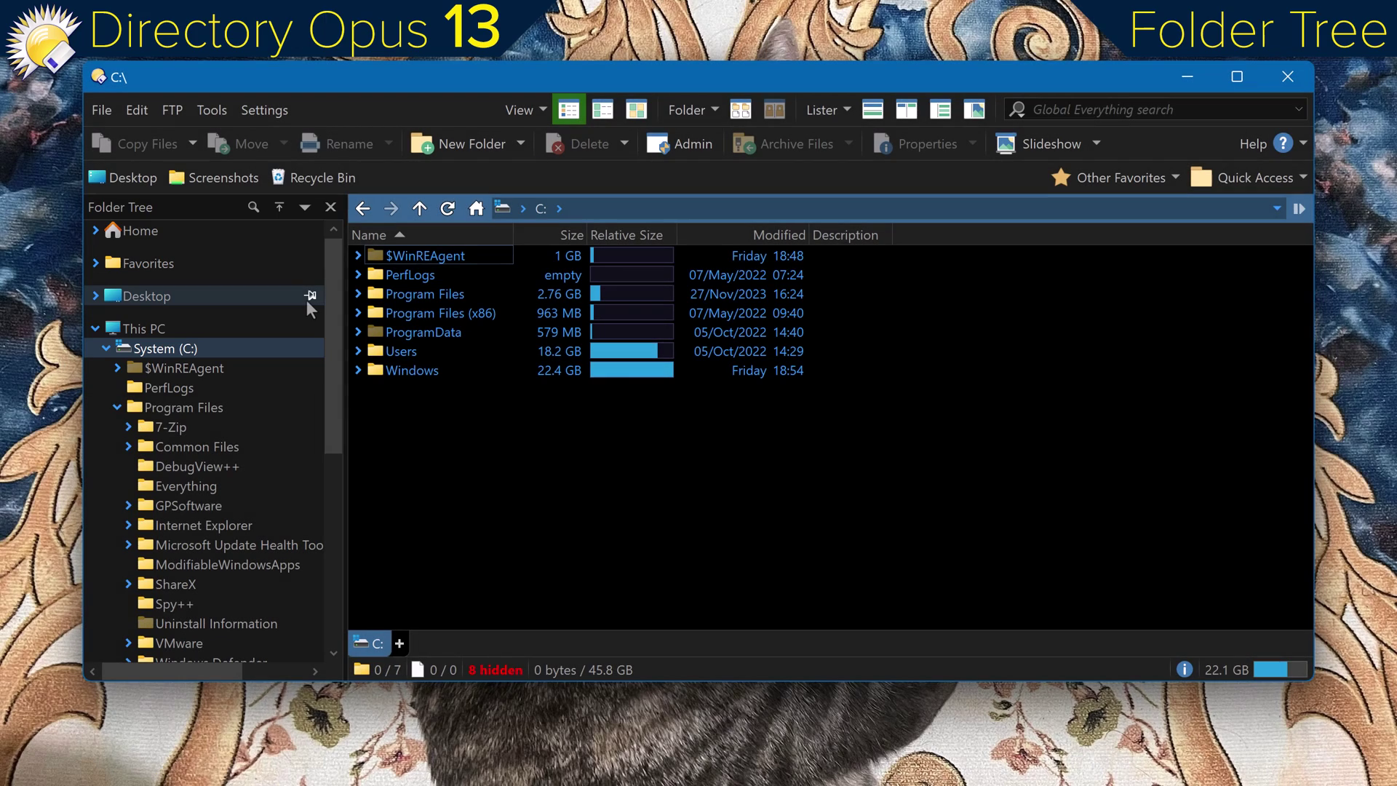
left_click(311, 296)
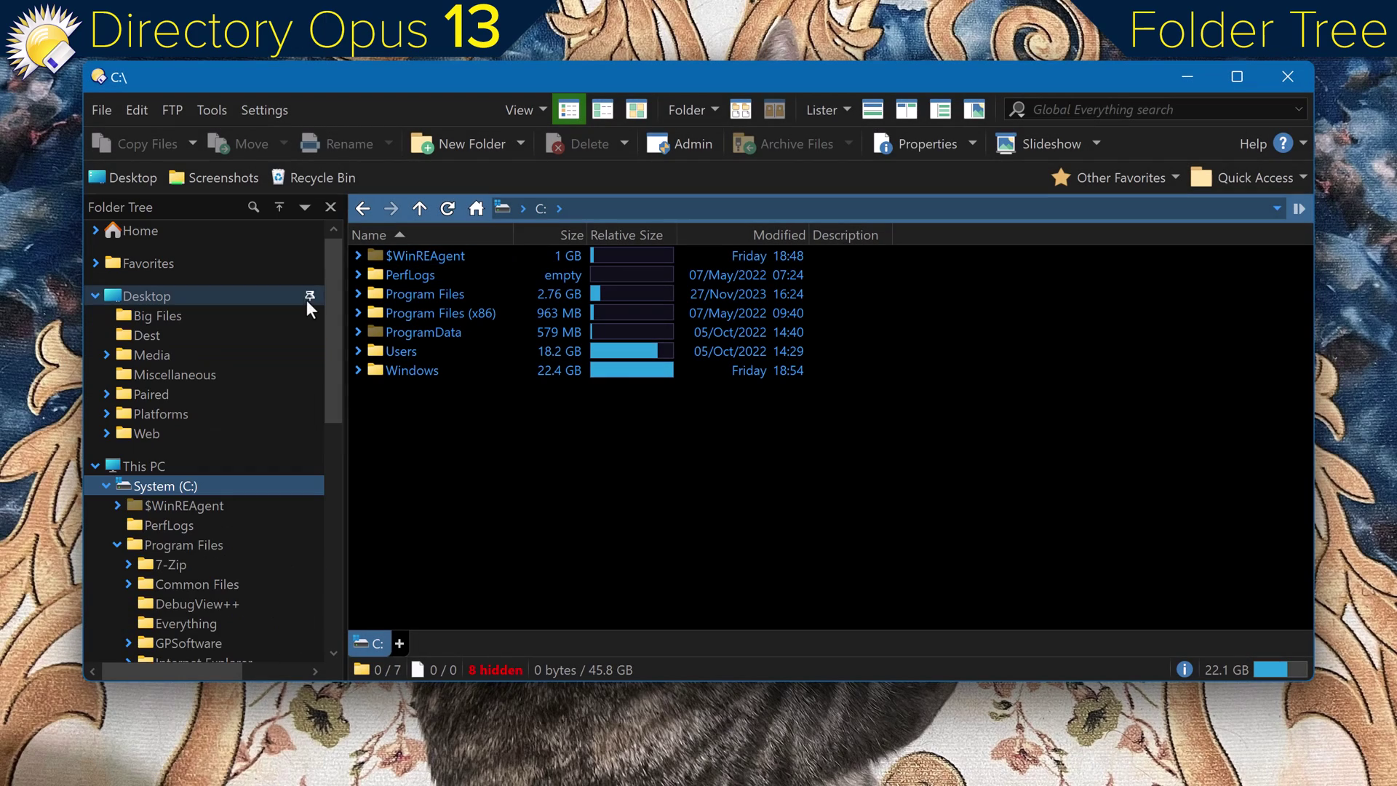
left_click(278, 208)
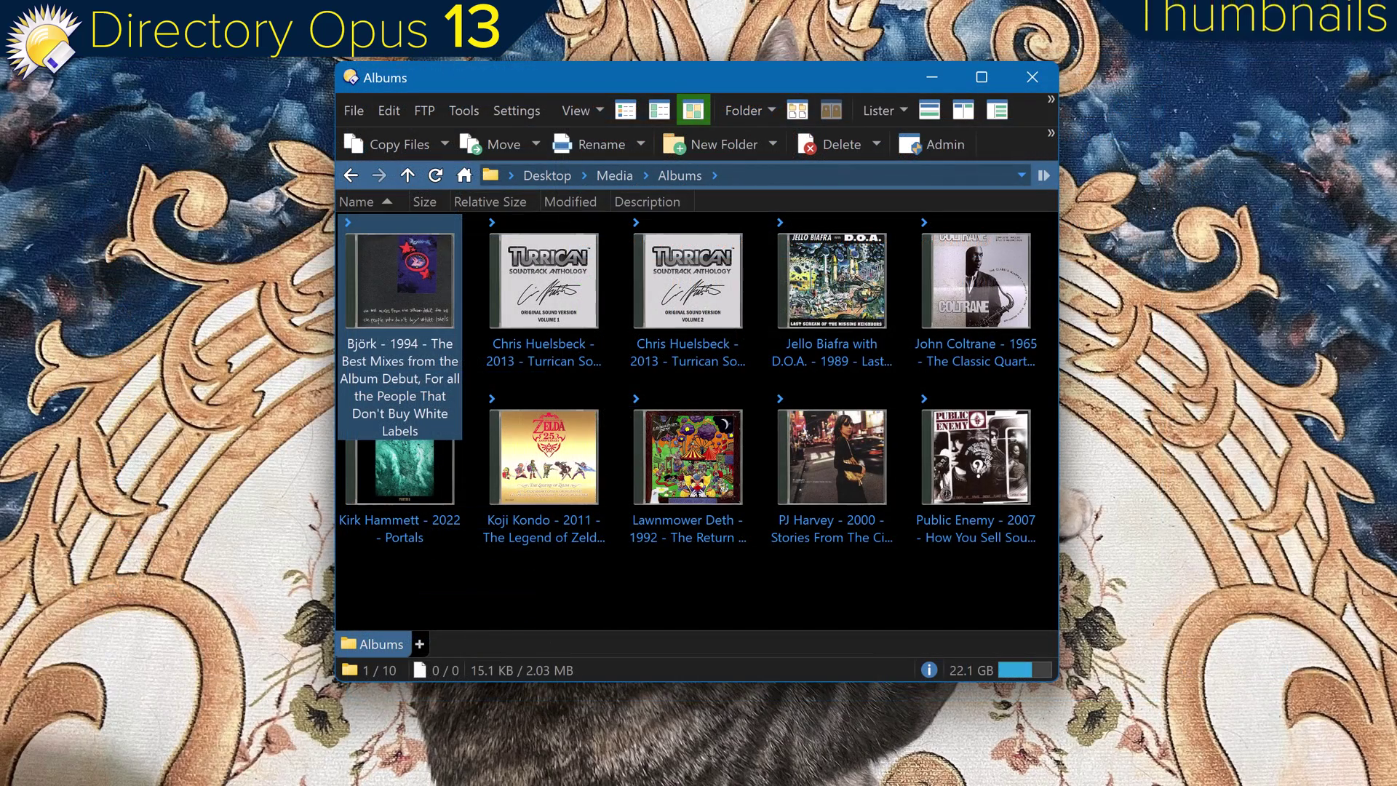
Arrow through the album thumbnails to Public Enemy, then cycle the two Turrican matches with F3
key("Down")
key("Right")
key("Right")
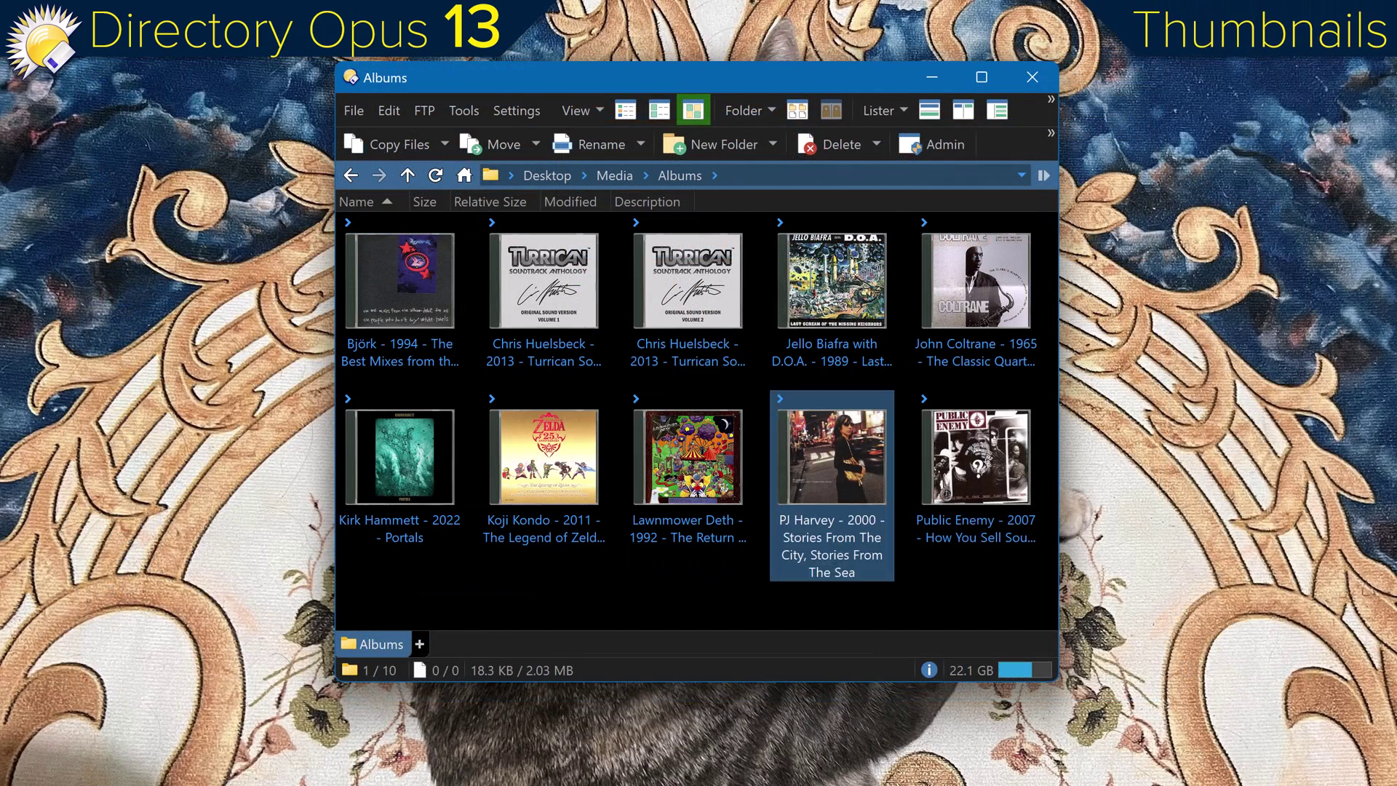
key("Right")
key("Right")
type("sound v")
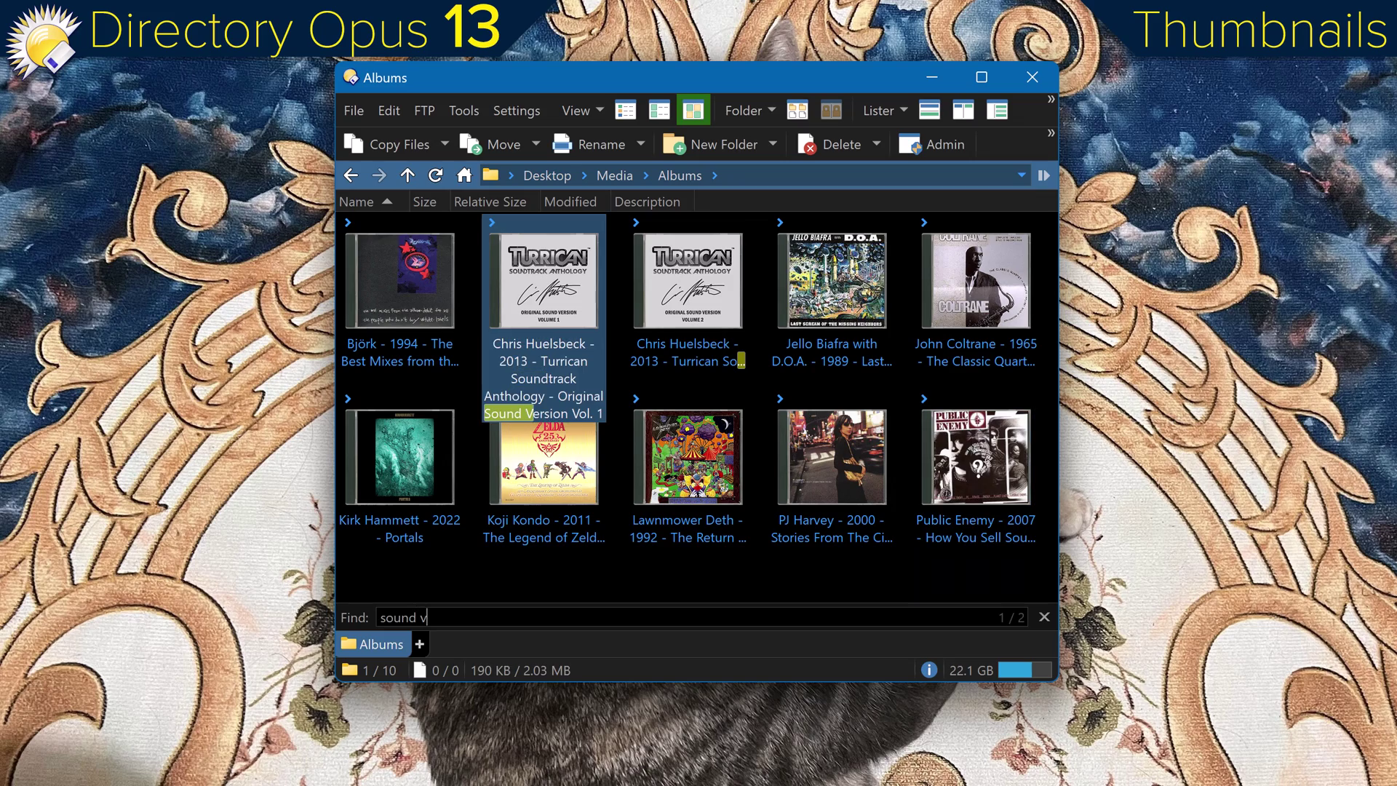
key("F3")
key("F3")
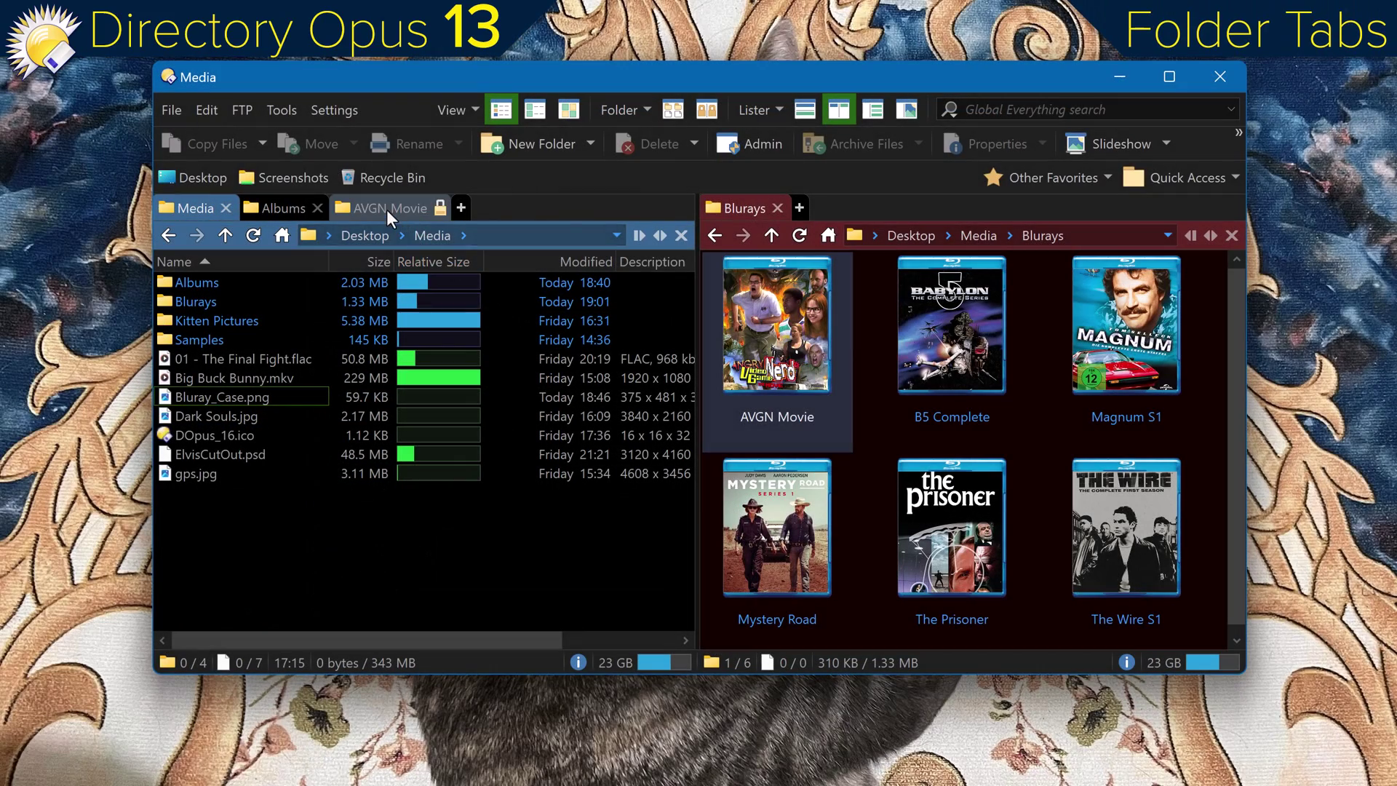
Show the AVGN Movie tab's context menu, then the Ctrl+Tab switcher listing left and right tabs
right_click(387, 211)
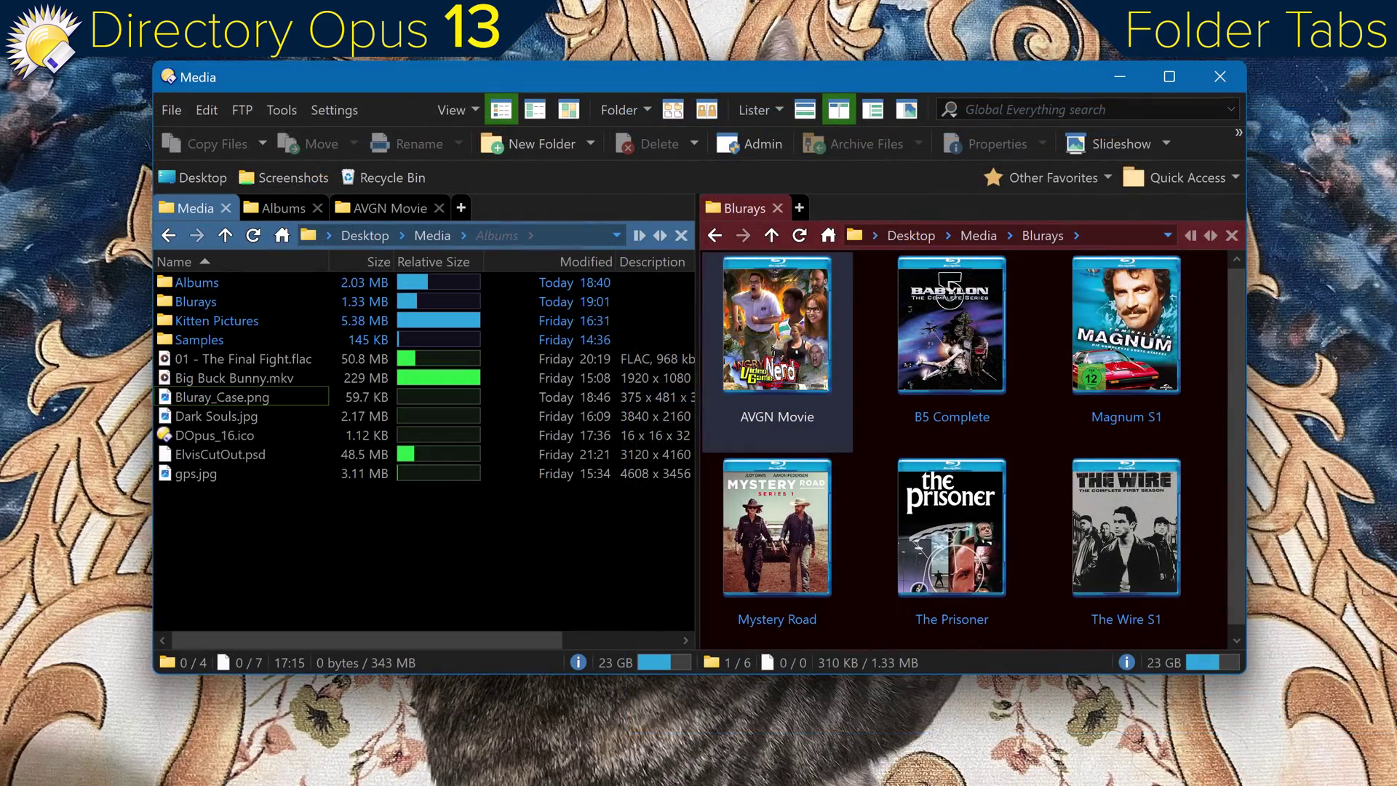
key("ctrl+Tab")
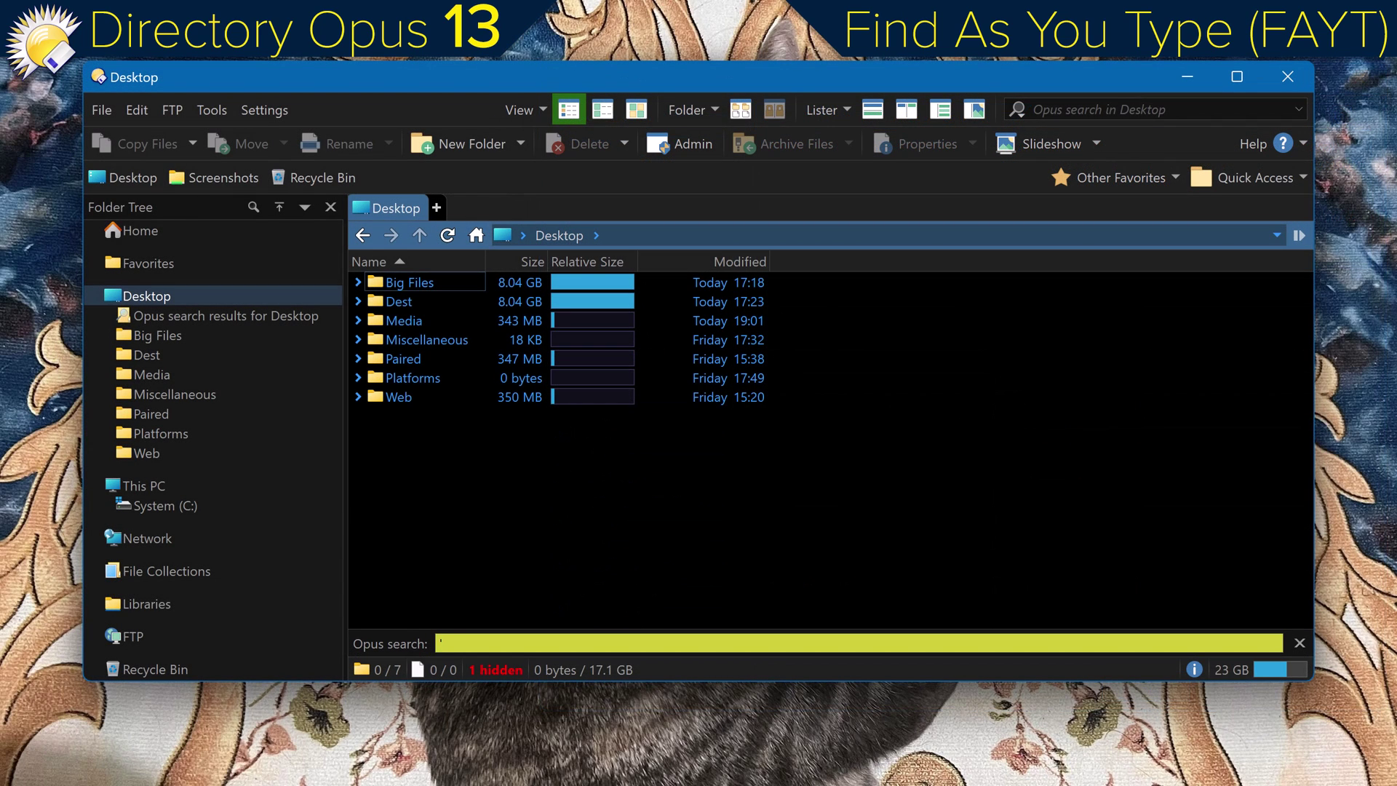
type("*.exe")
Search exe files in Desktop and system-wide, then find-as-you-type to notepad.exe in Windows
key("Return")
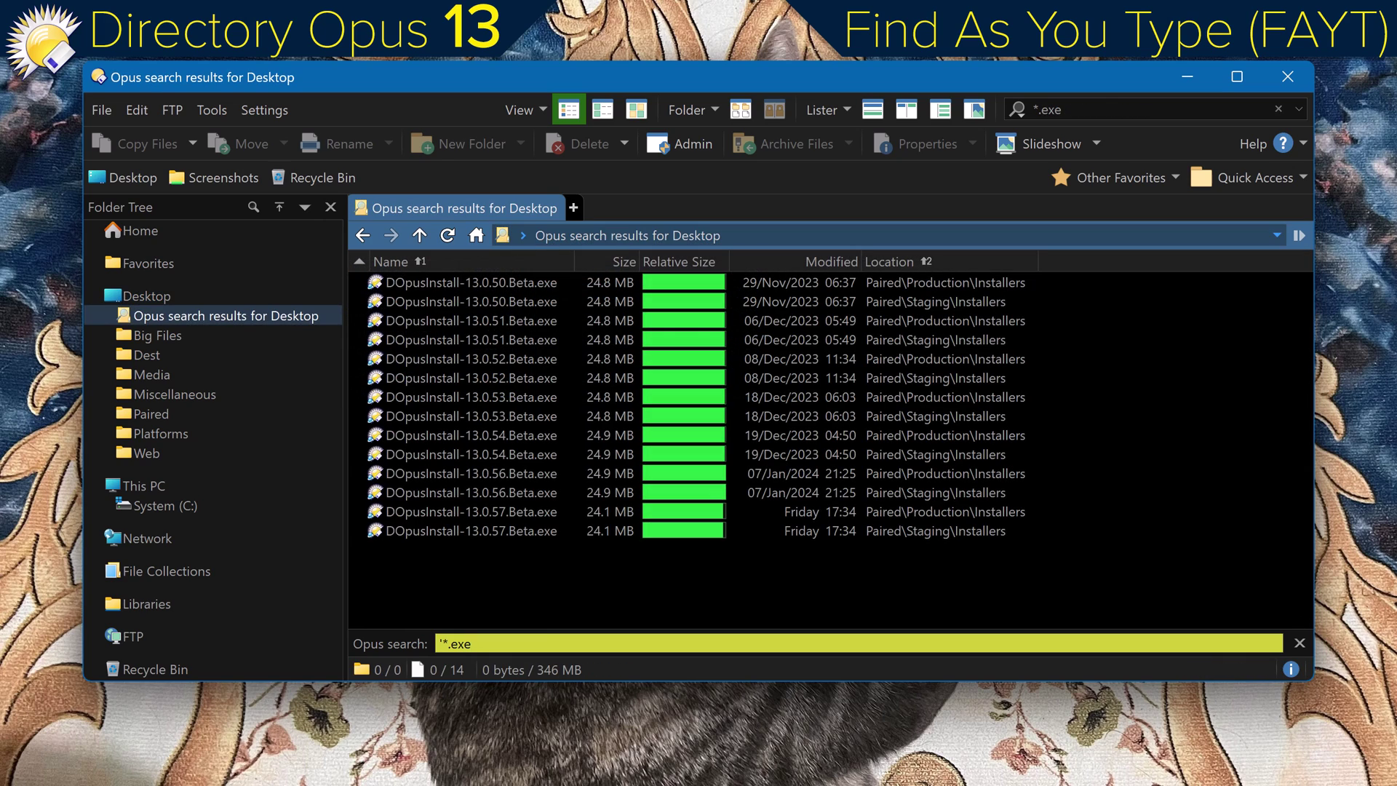
key("Escape")
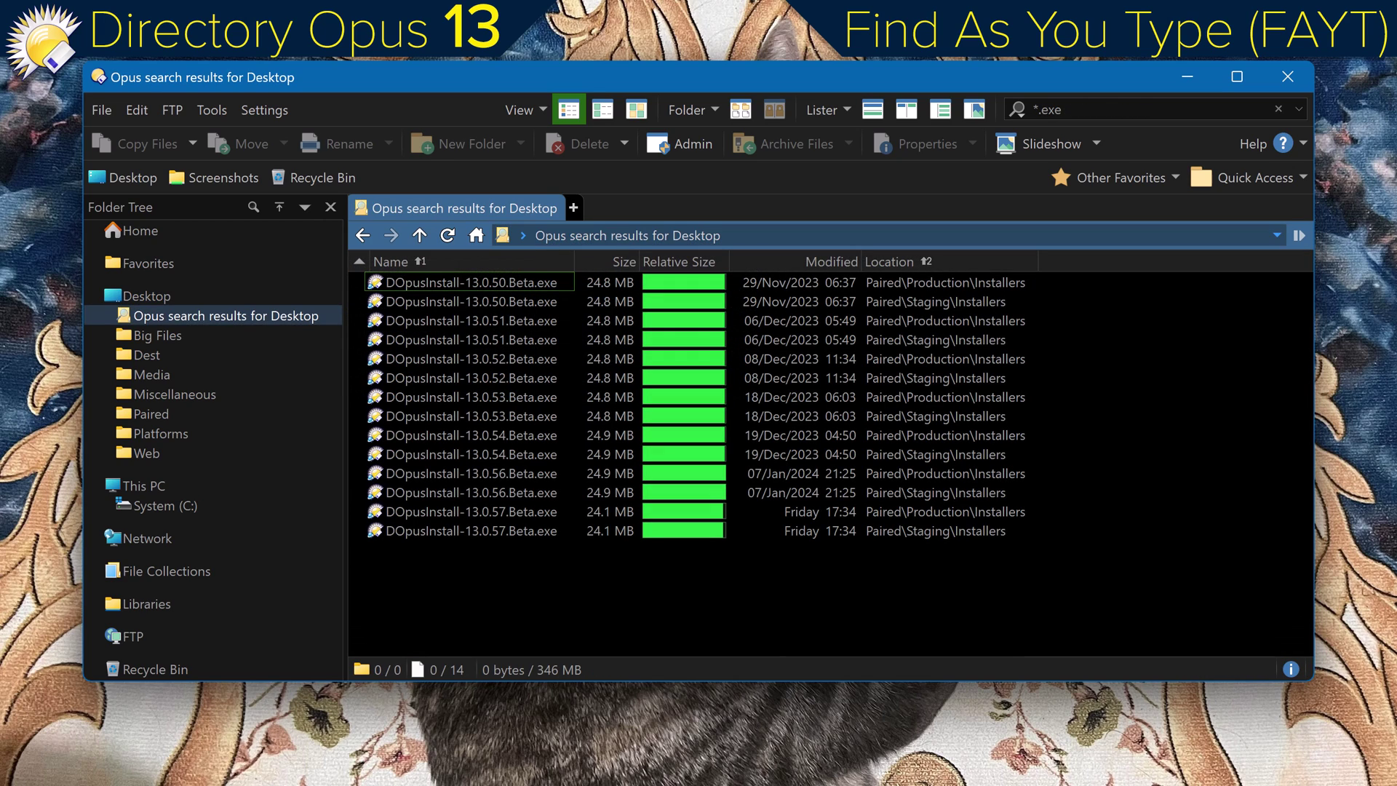
type("+*.exe")
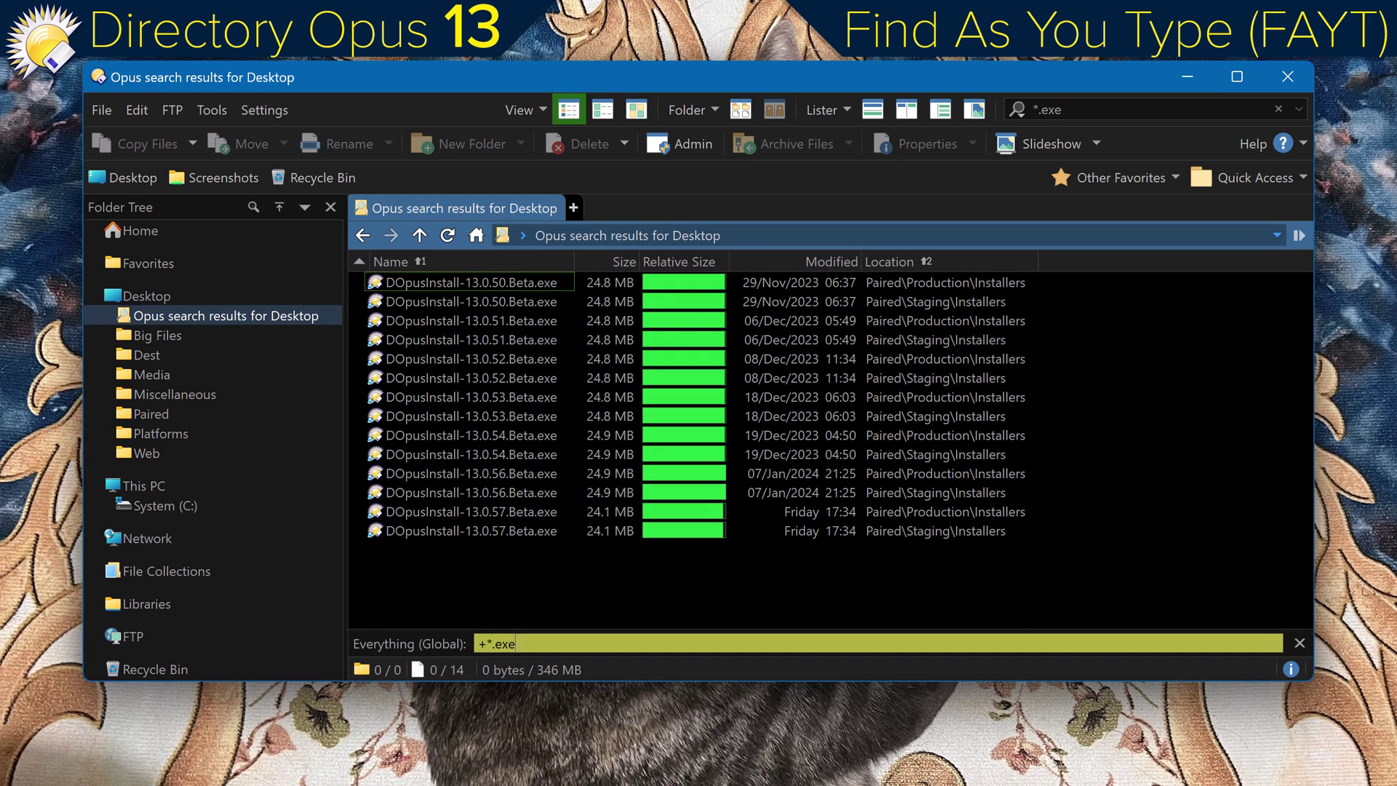
key("Return")
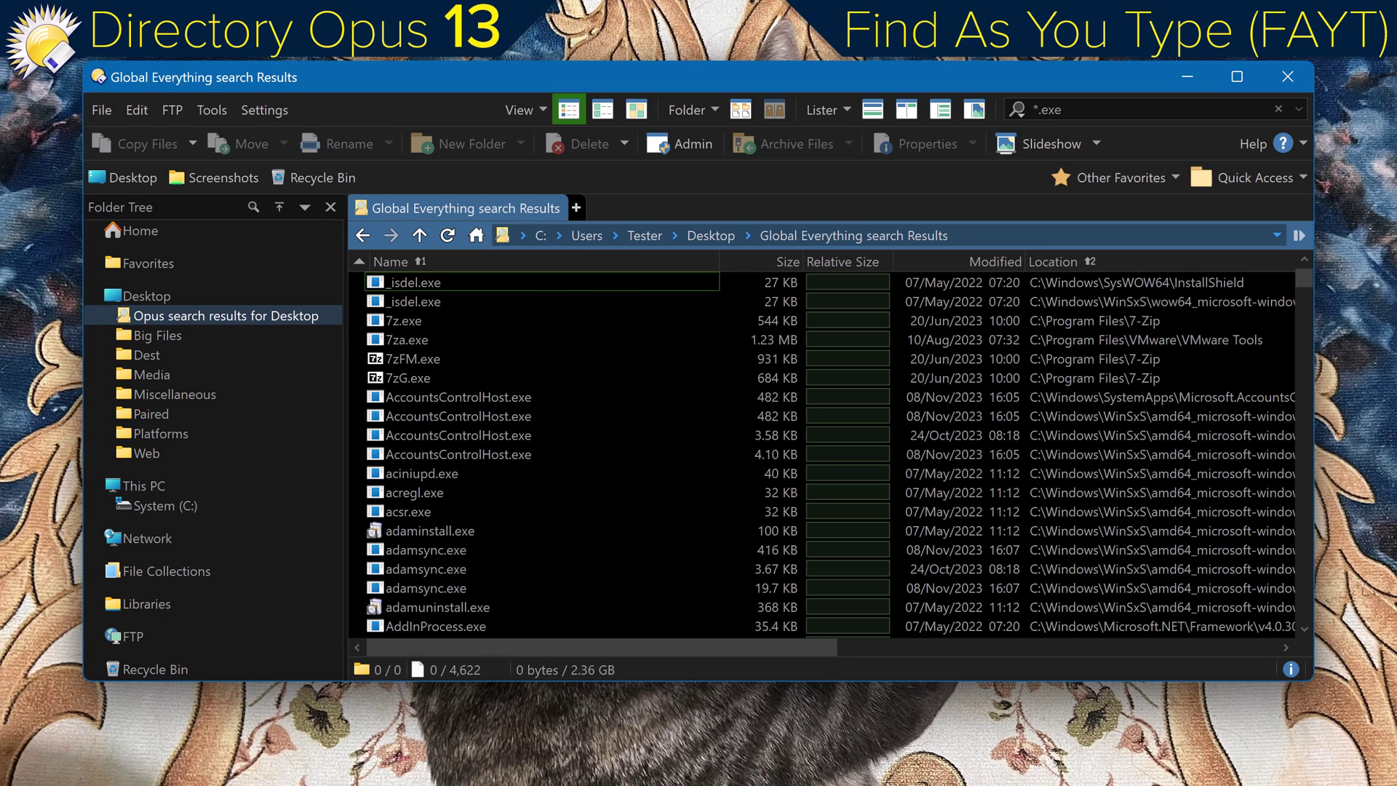
key("BackSpace")
type("/sc")
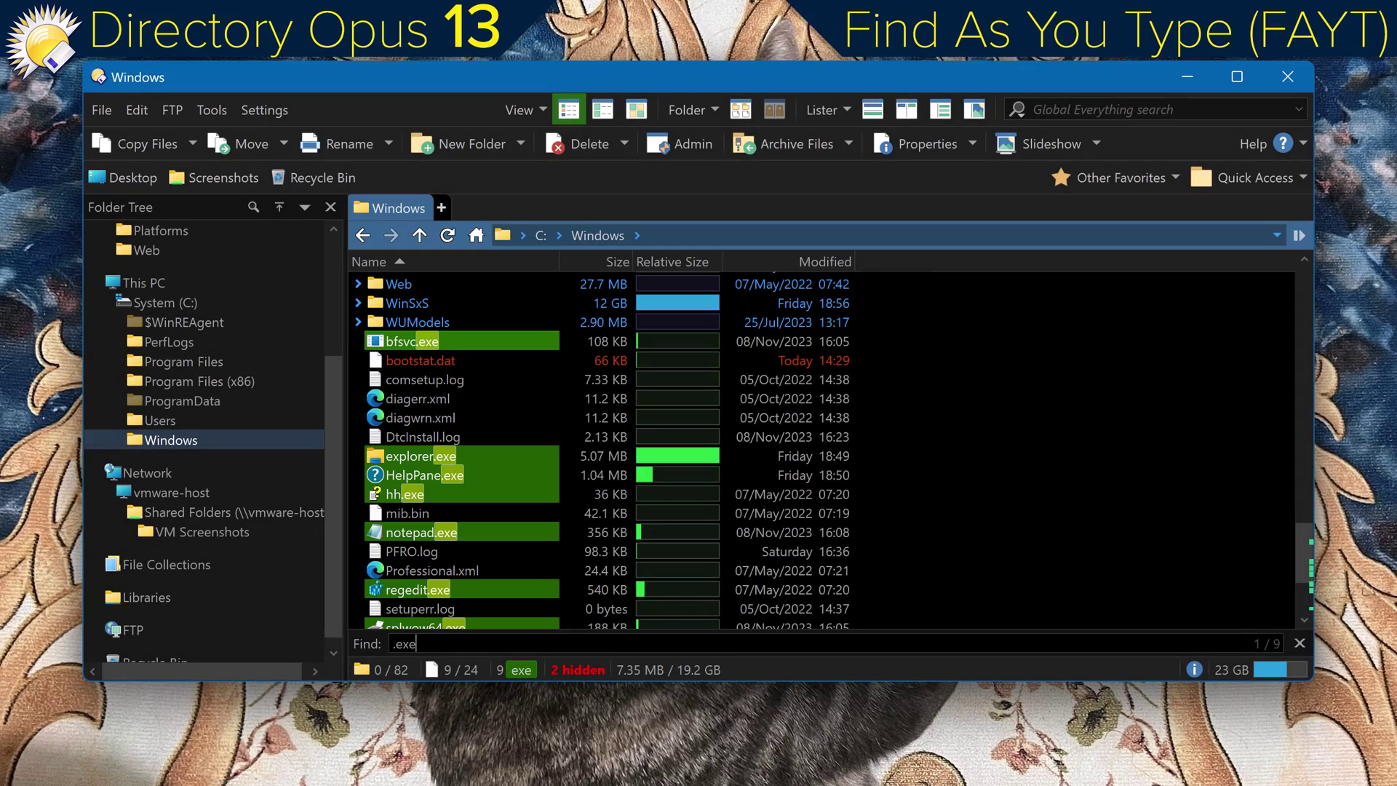
key("Down")
key("Down")
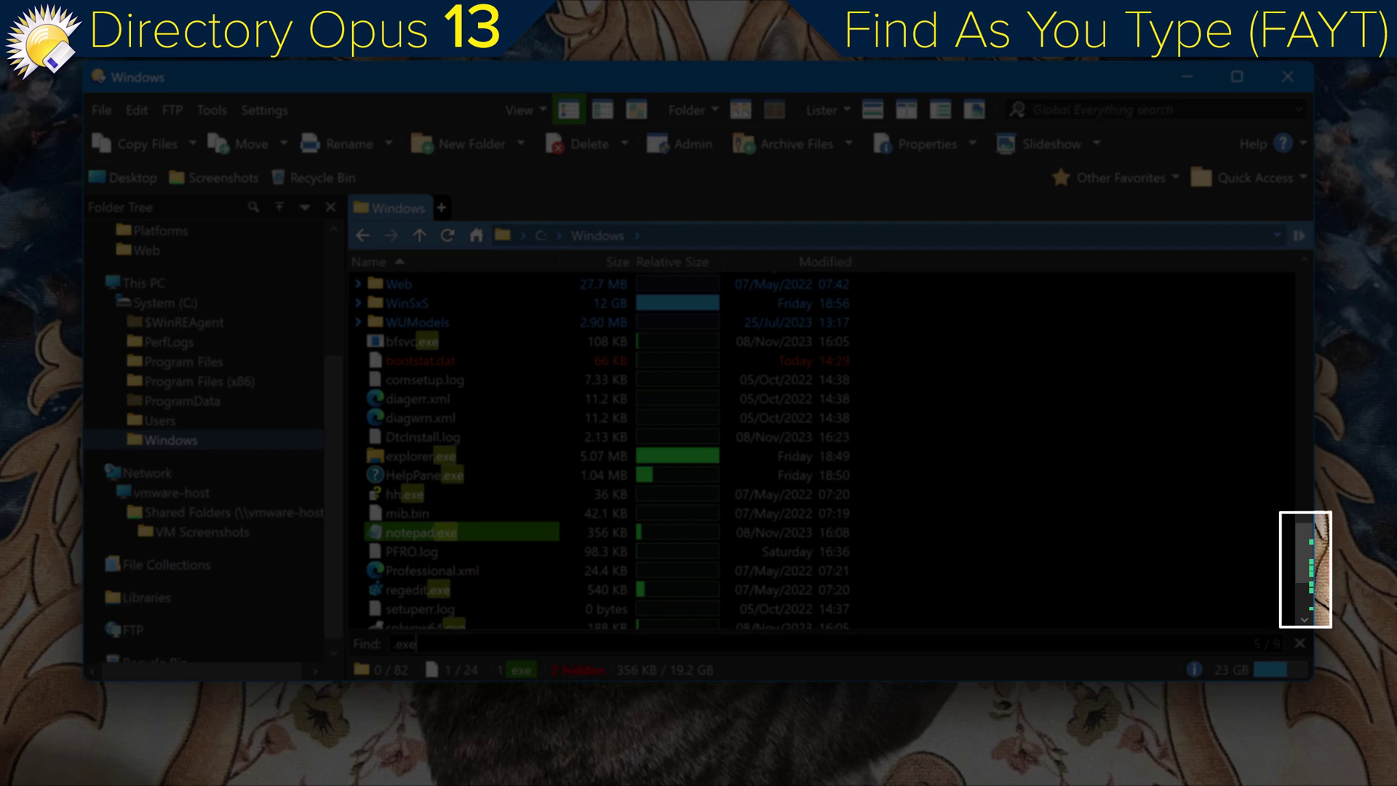
scroll(733, 587, "down", 2)
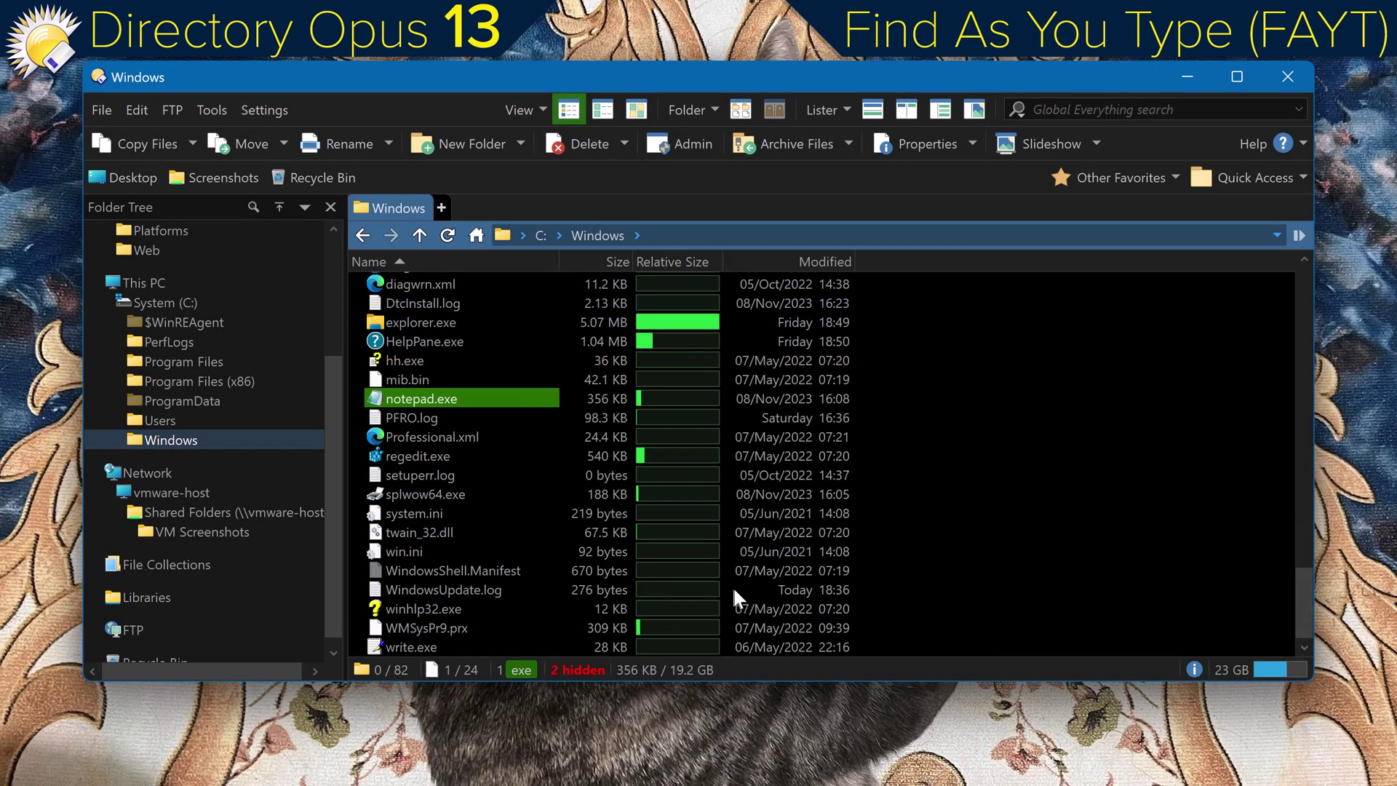
type(">go back")
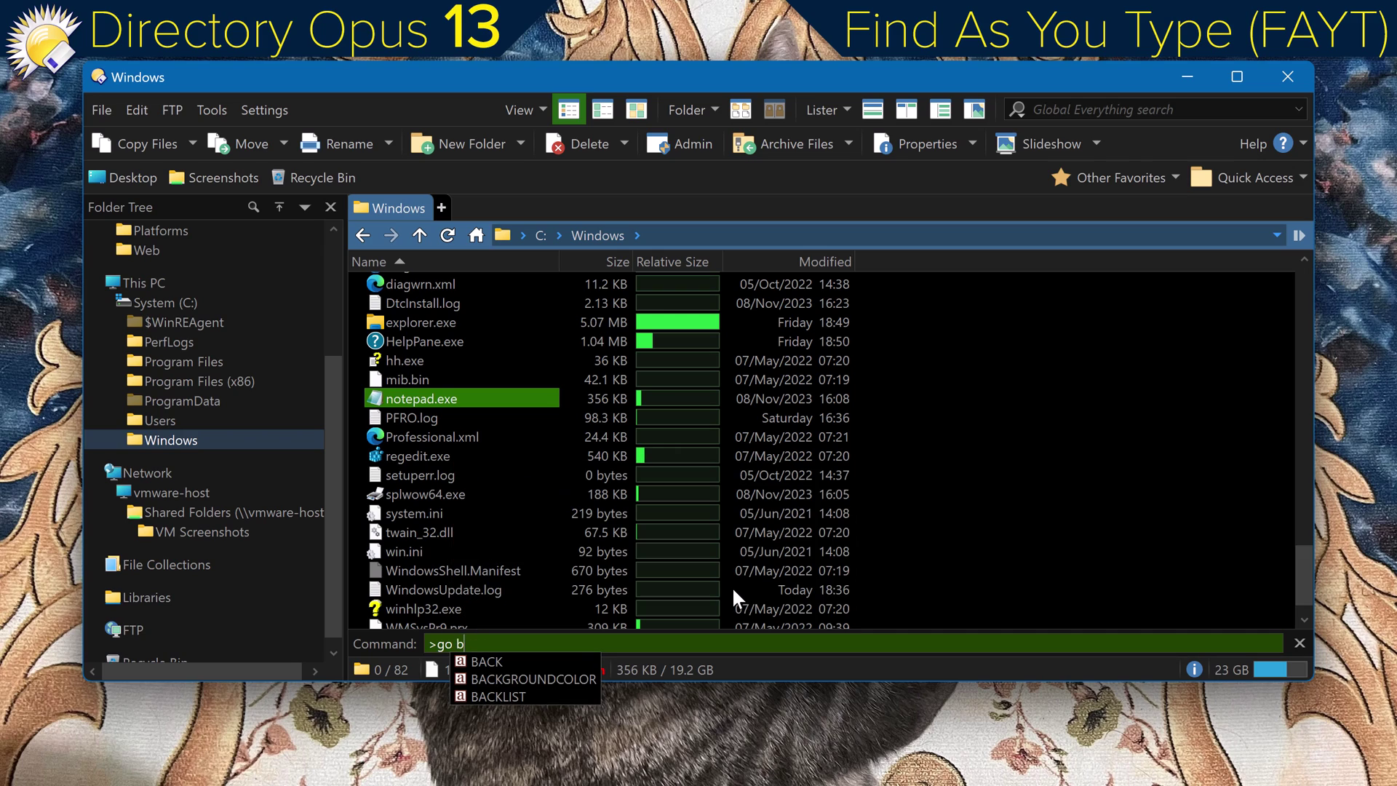
Turn the list grey with a BACKGROUNDCOLOR command, then jump to the Game Boy Advance folder via $GBA
key("Down")
key("Down")
key("Tab")
type("=")
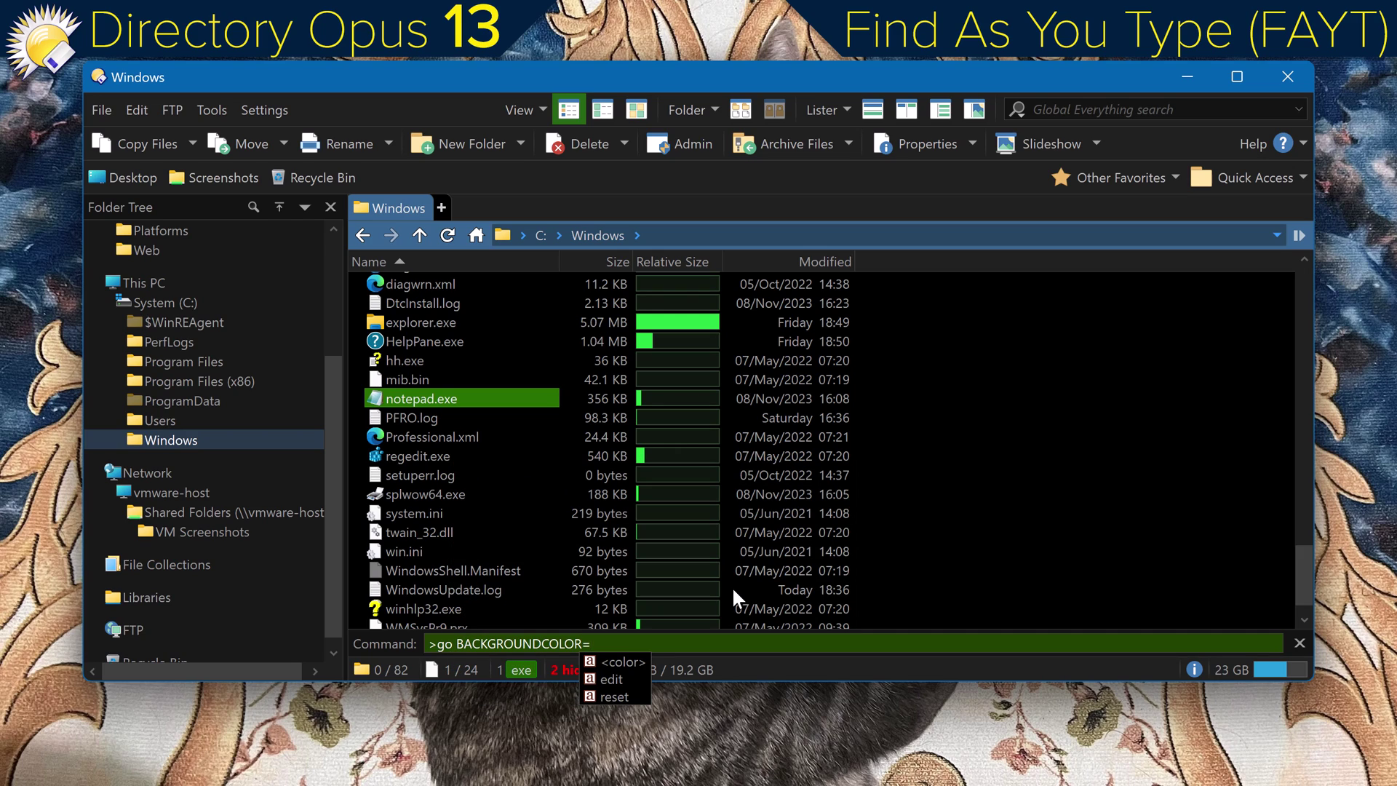
type("#fffff")
key("Return")
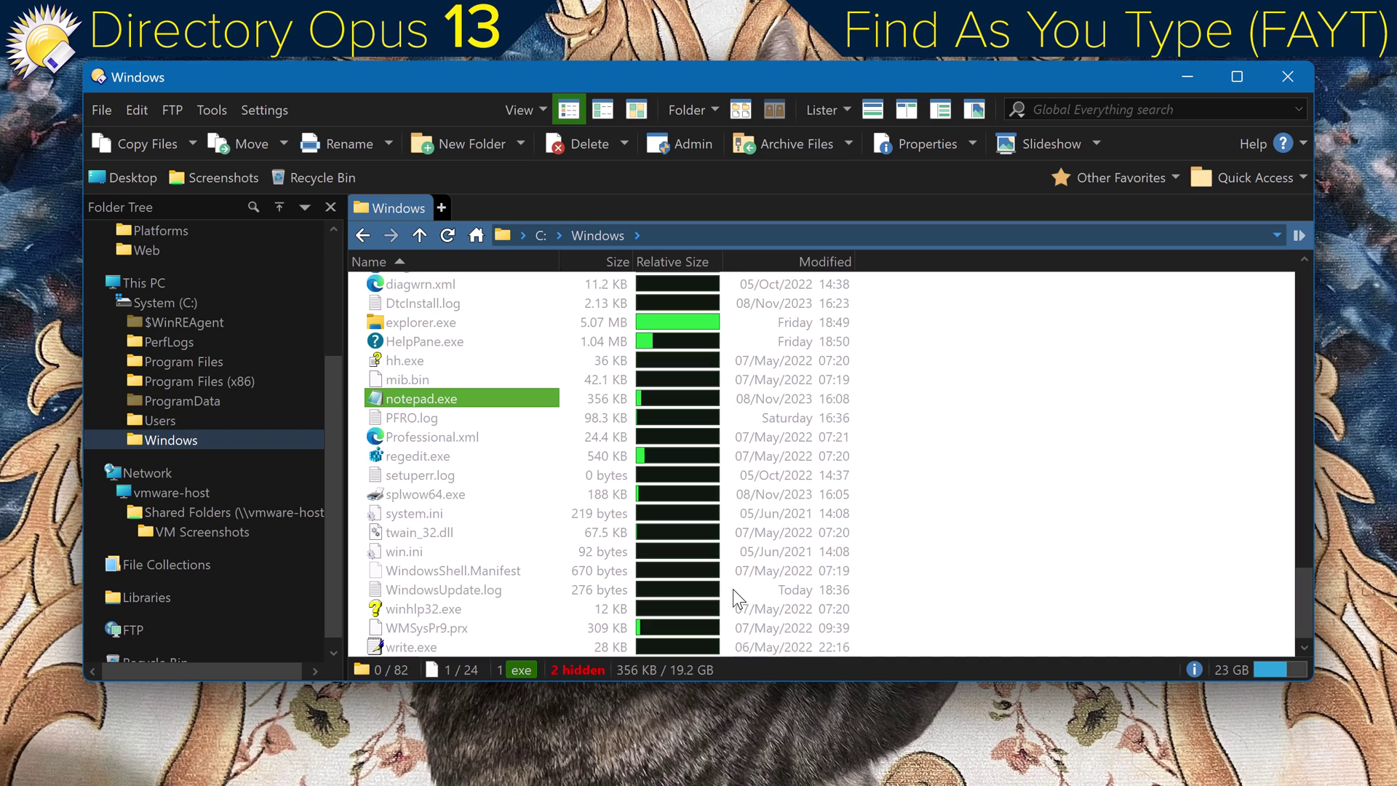
key("F5")
type("$")
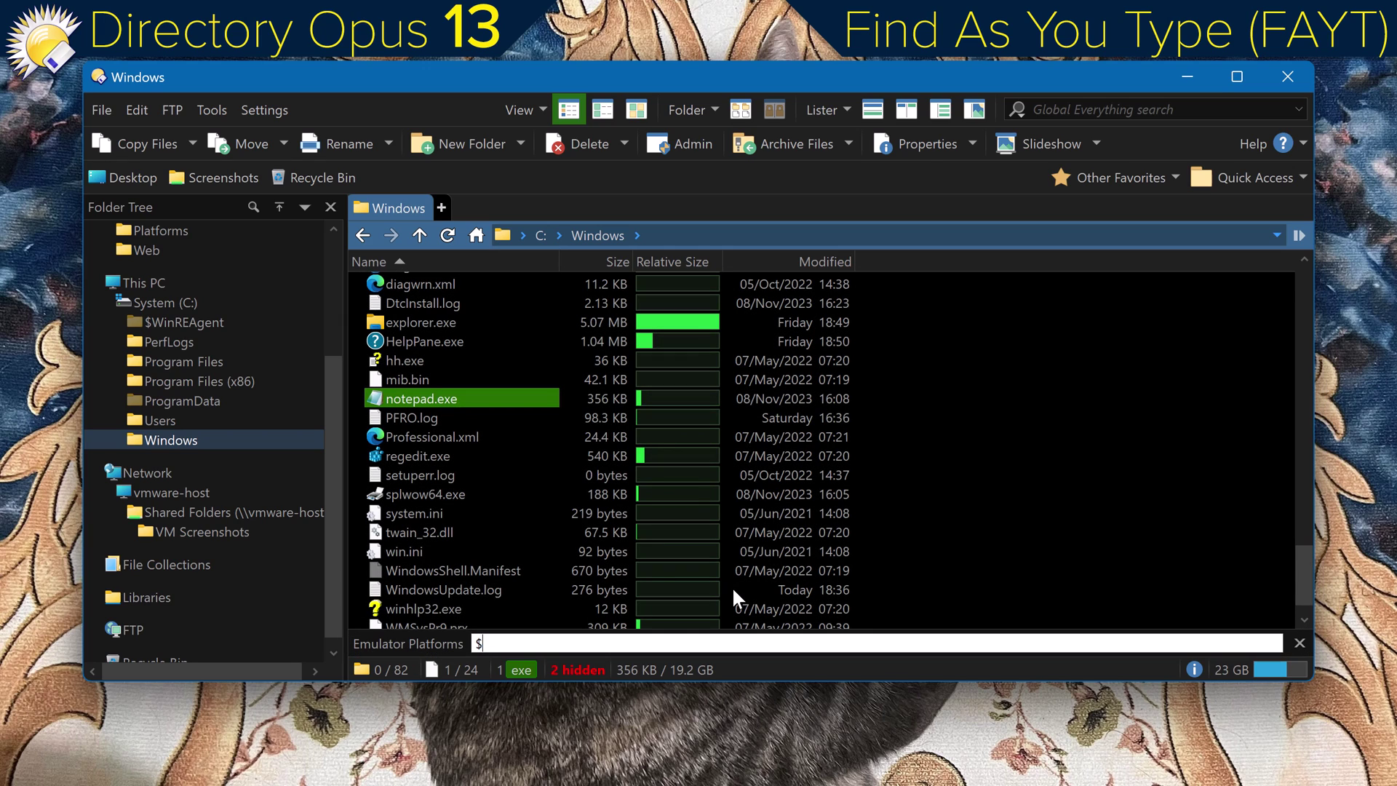
type("GBA")
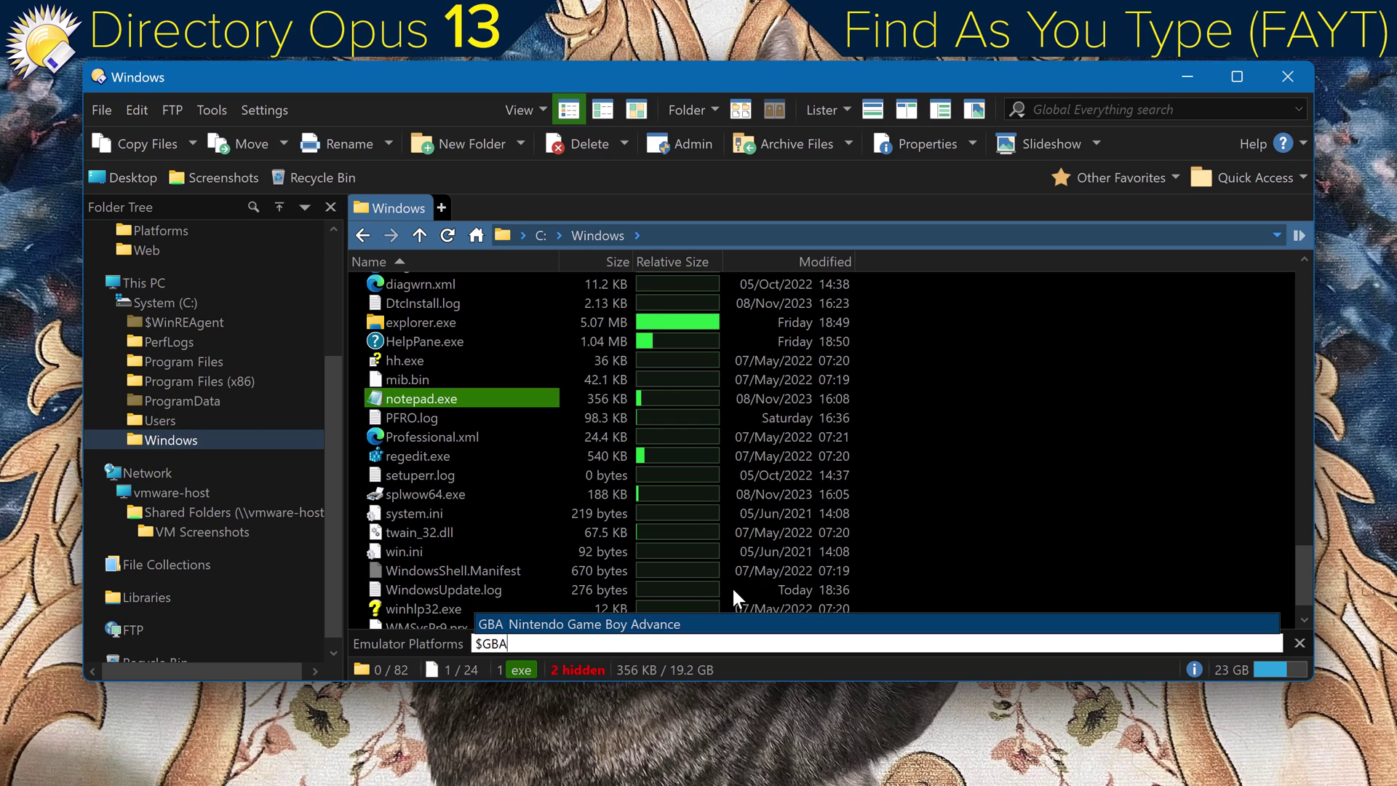
key("Return")
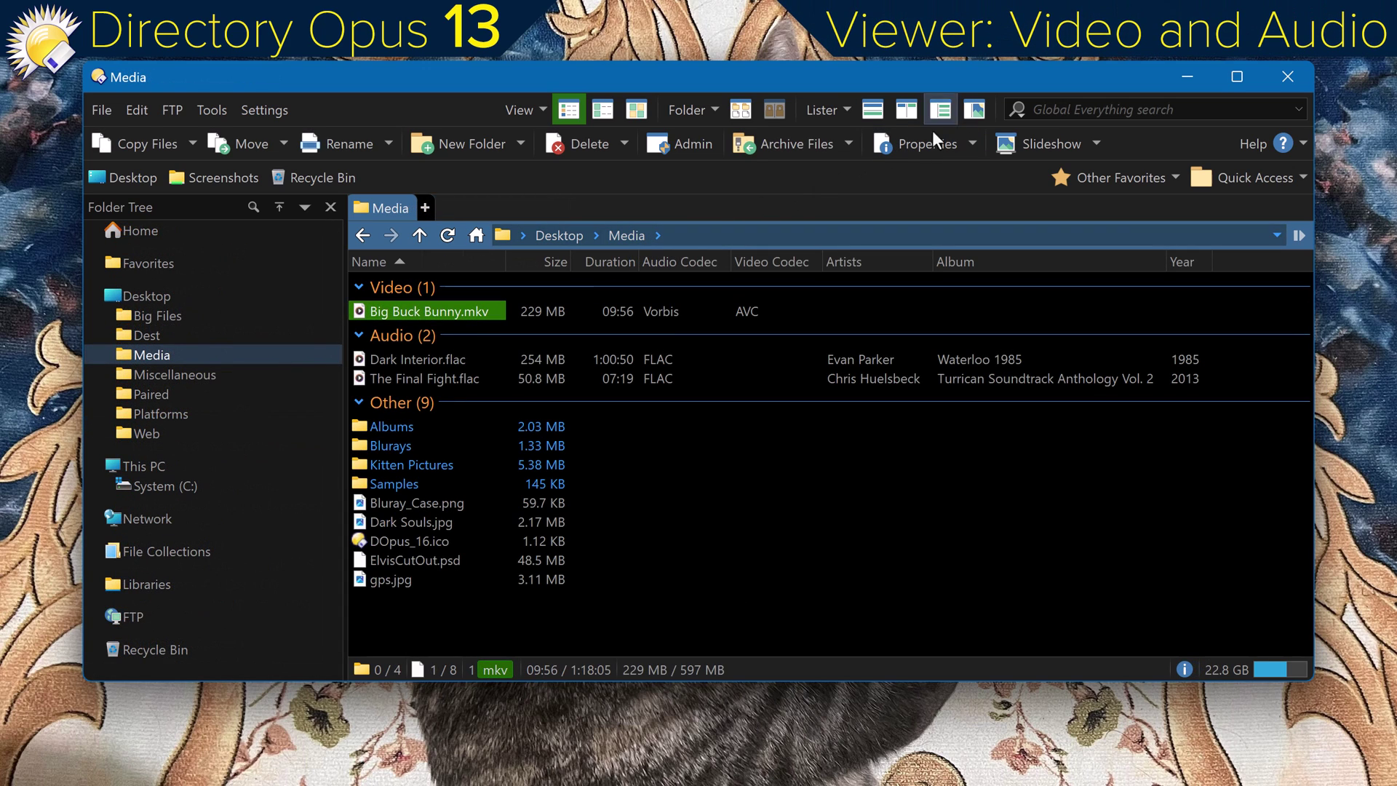
Play Big Buck Bunny.mkv fullscreen, skipping to 05:41 and 07:52, then preview Dark Interior.flac
left_click(975, 110)
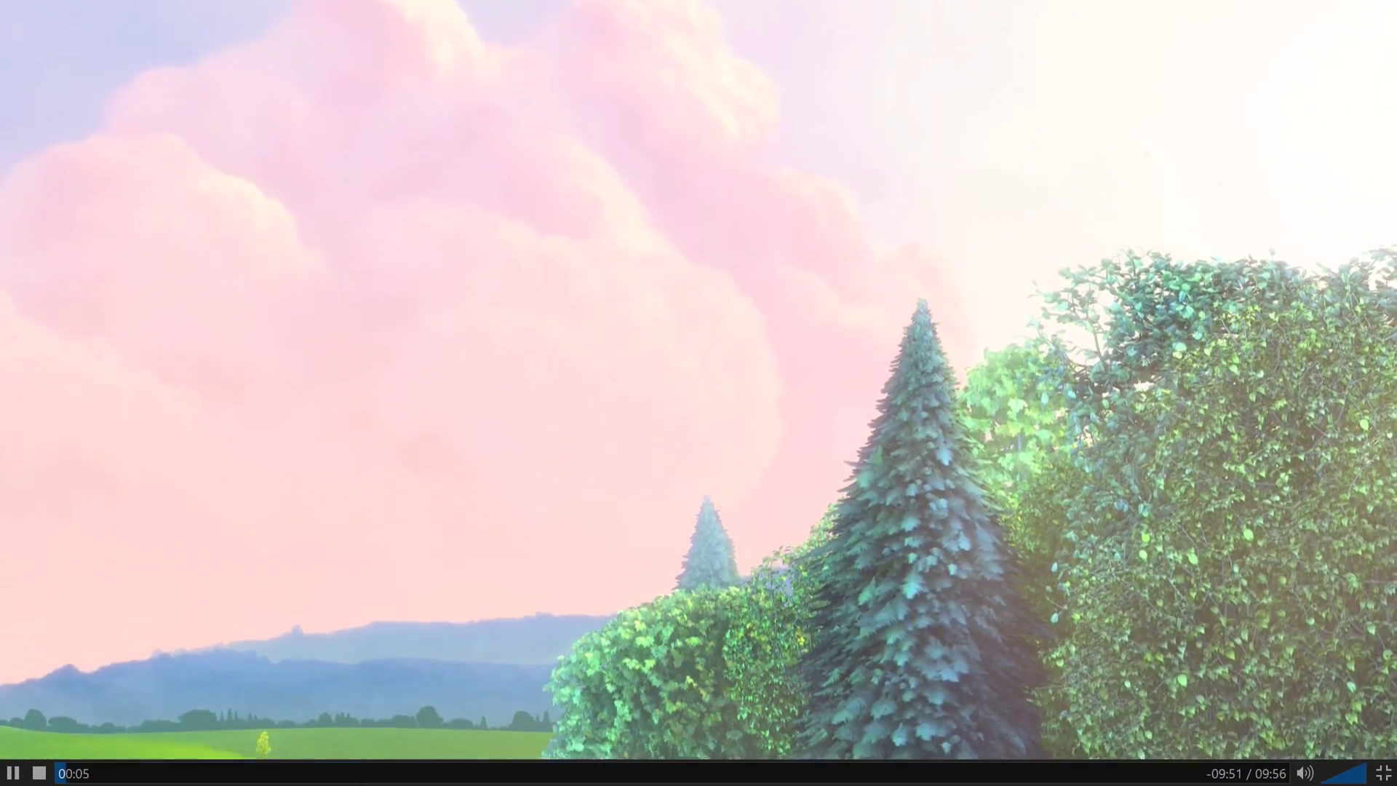
left_click(365, 773)
left_click(762, 773)
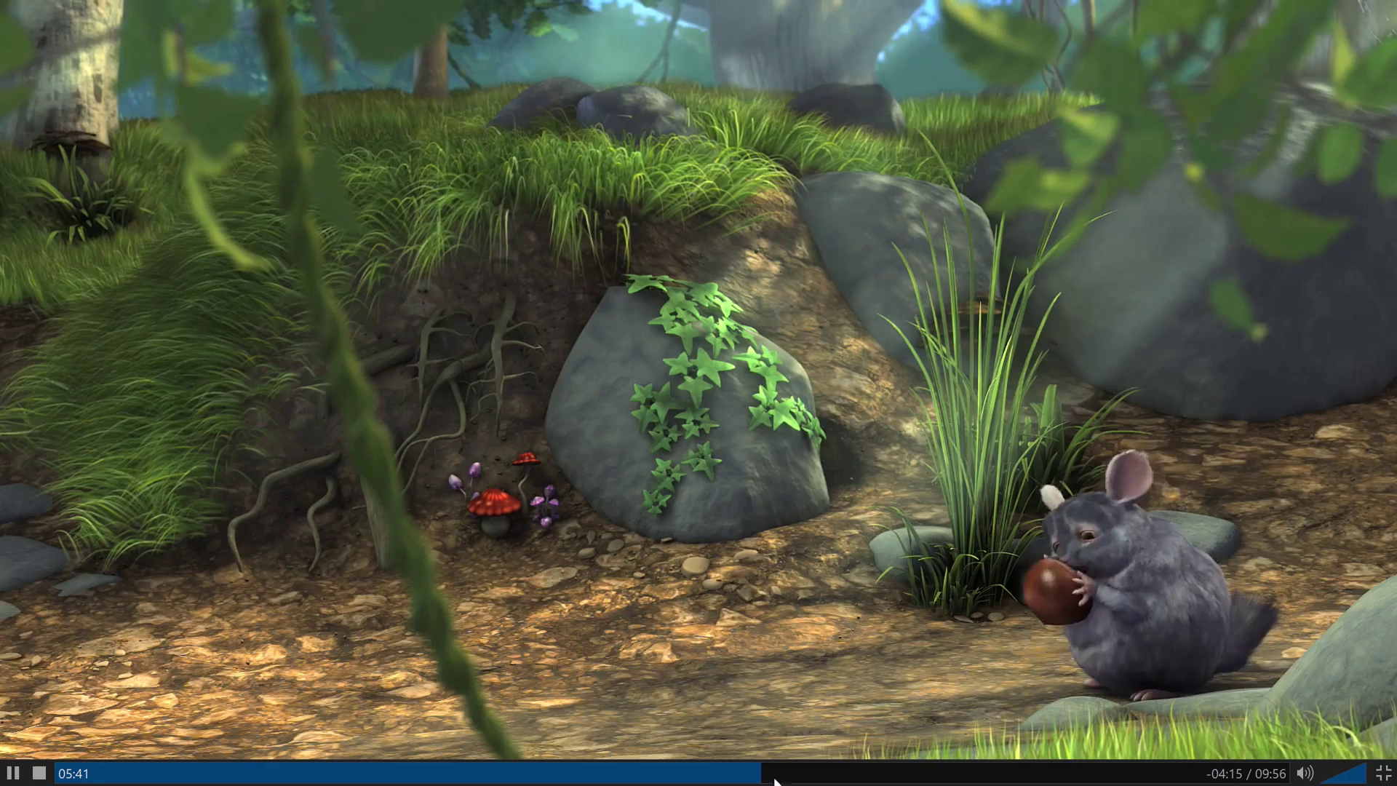
left_click(1032, 774)
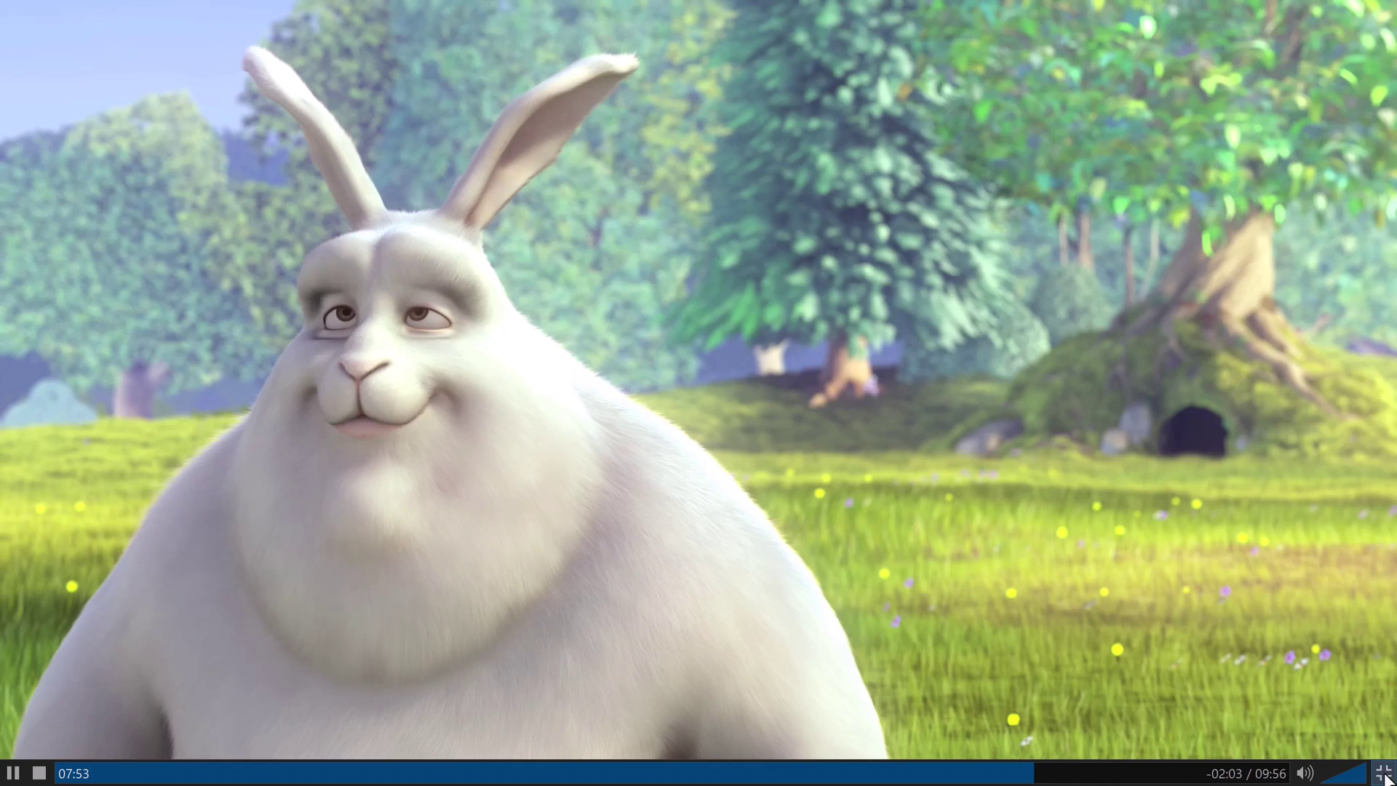
left_click(1385, 773)
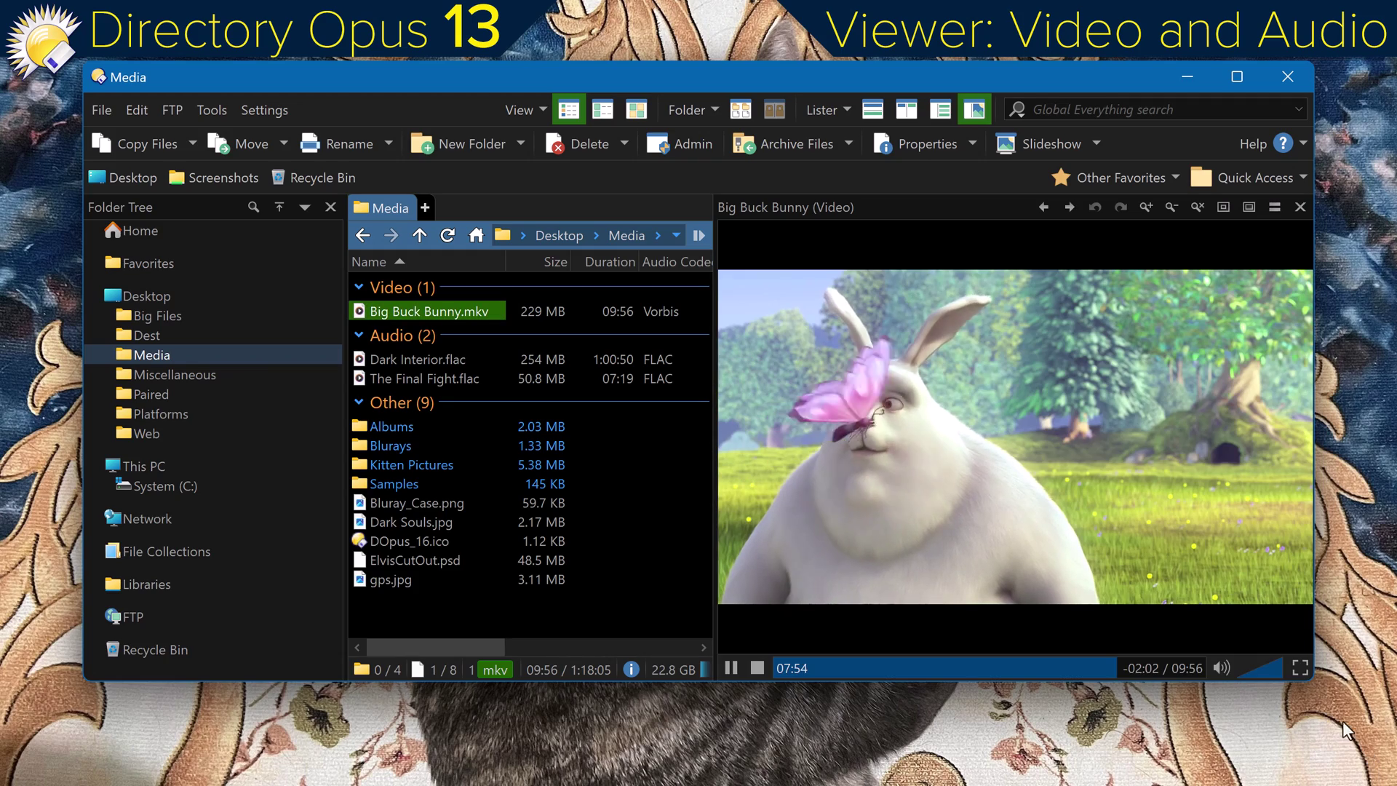
left_click(436, 357)
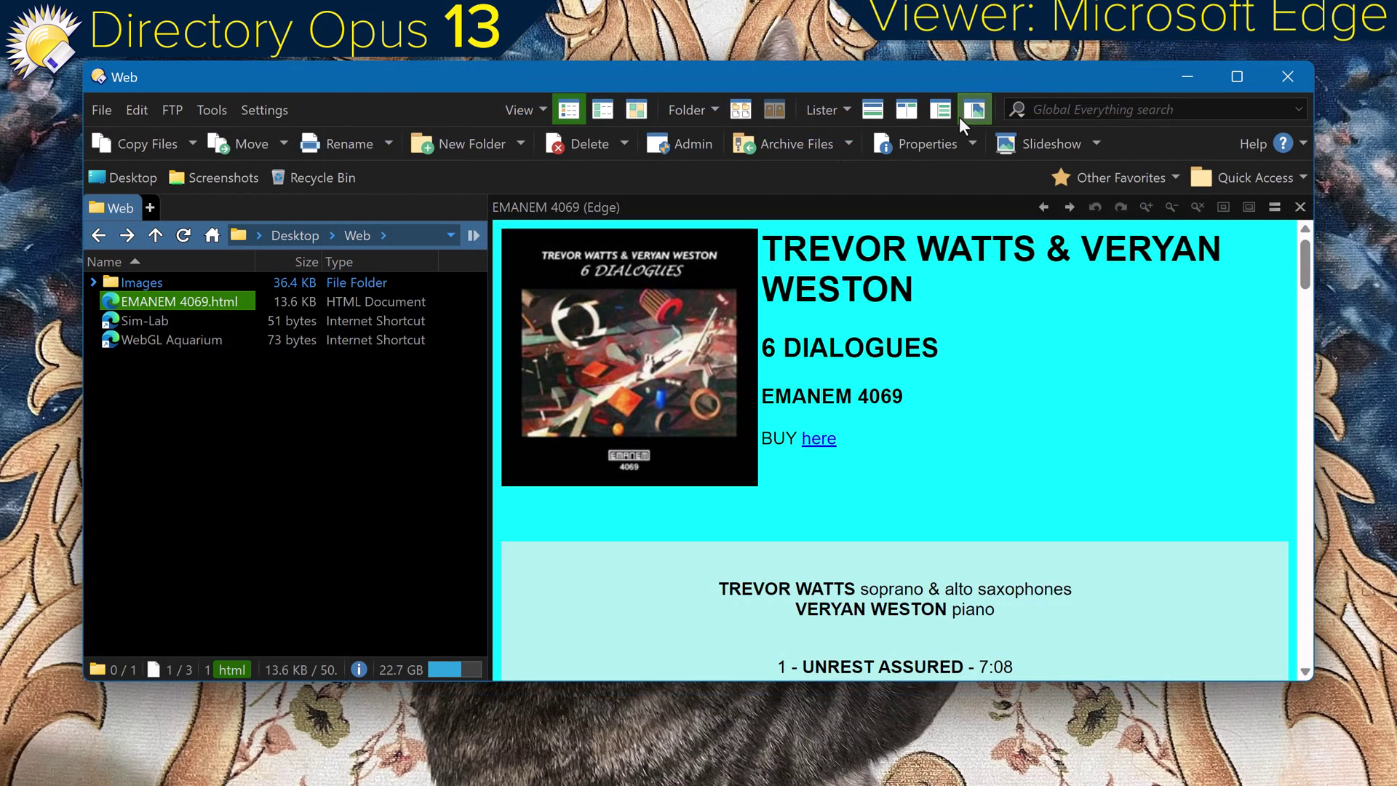
Preview the Sim-Lab web shortcut and the WebGL Aquarium page in the viewer pane
left_click(211, 318)
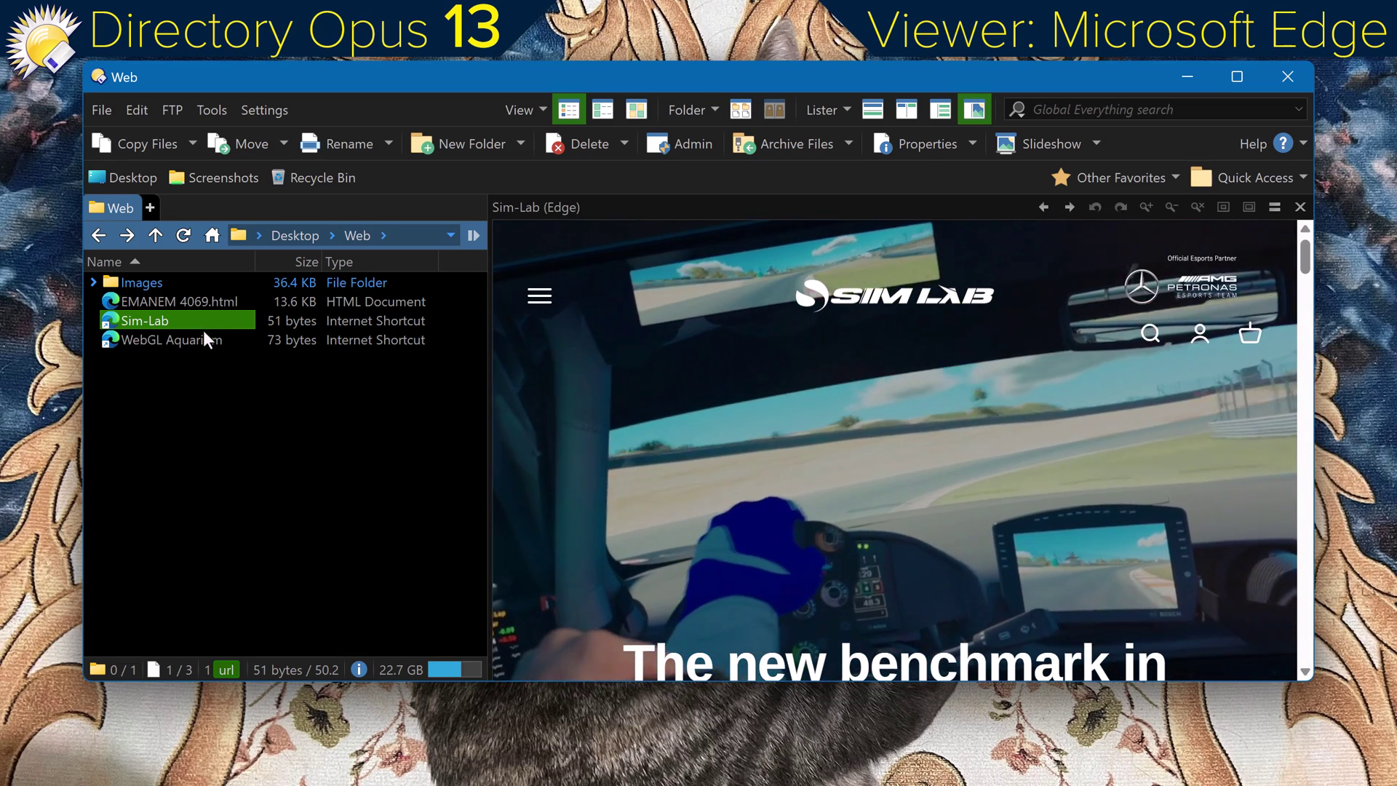
left_click(202, 342)
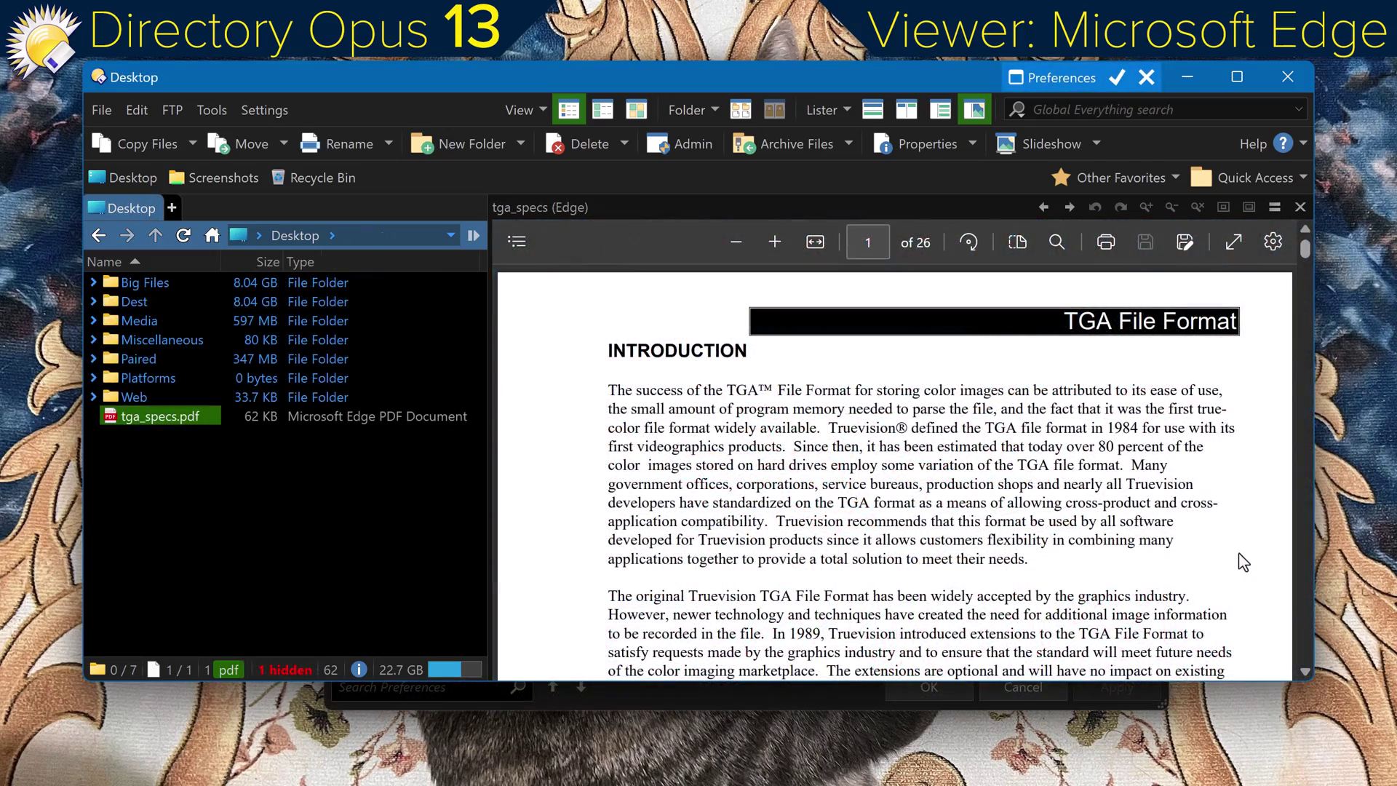
scroll(1242, 561, "down", 5)
scroll(1242, 562, "down", 5)
scroll(1240, 557, "down", 5)
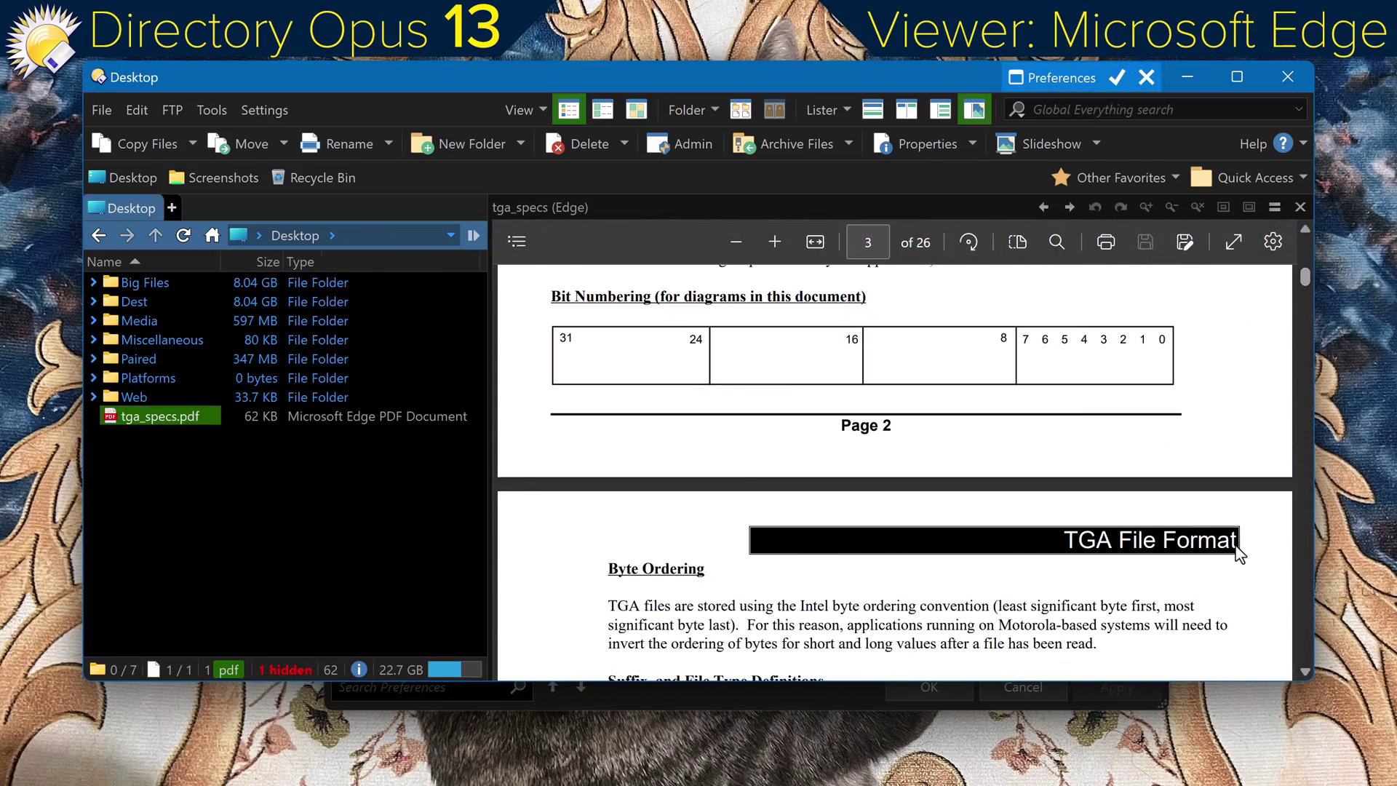
scroll(1238, 550, "down", 5)
scroll(1238, 549, "down", 5)
scroll(1238, 550, "down", 5)
scroll(1238, 549, "down", 5)
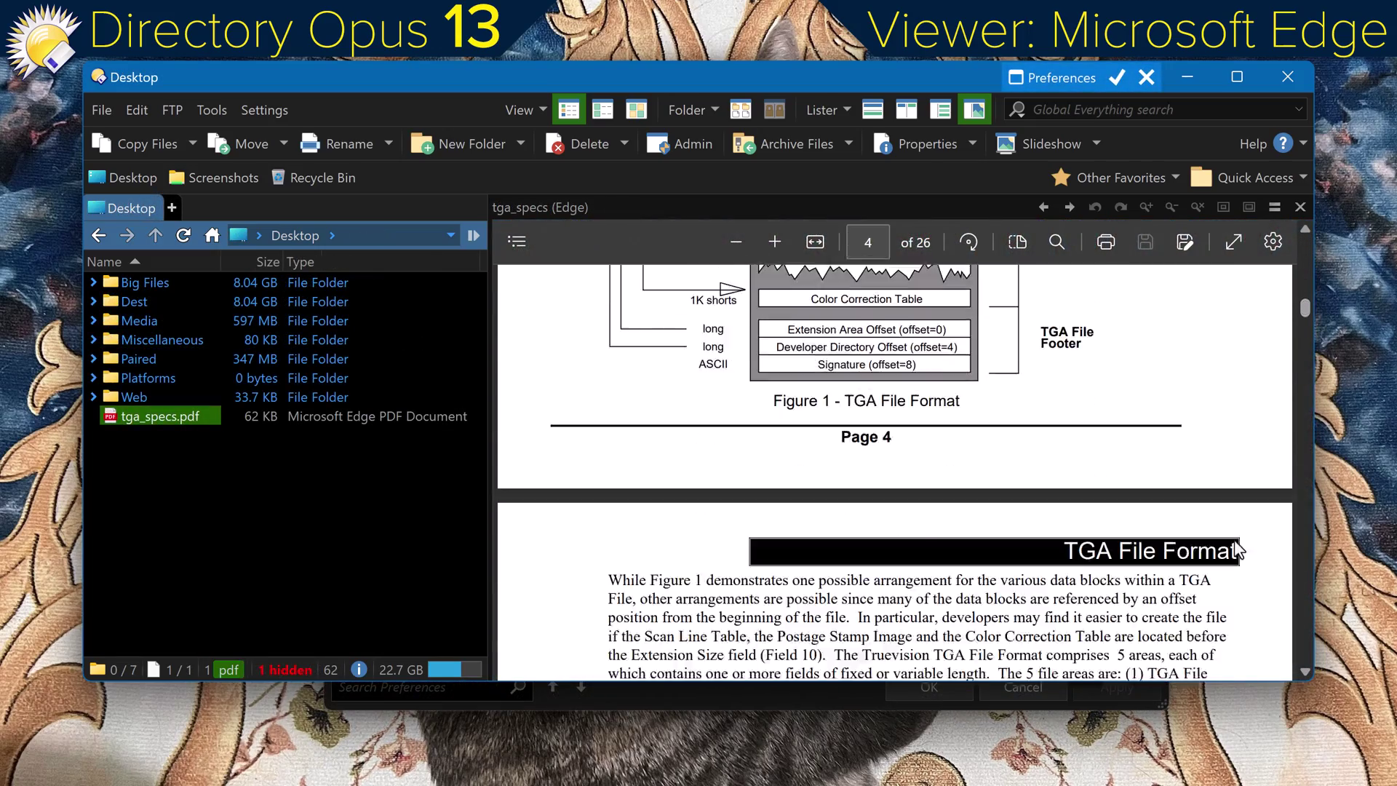
scroll(1240, 549, "down", 2)
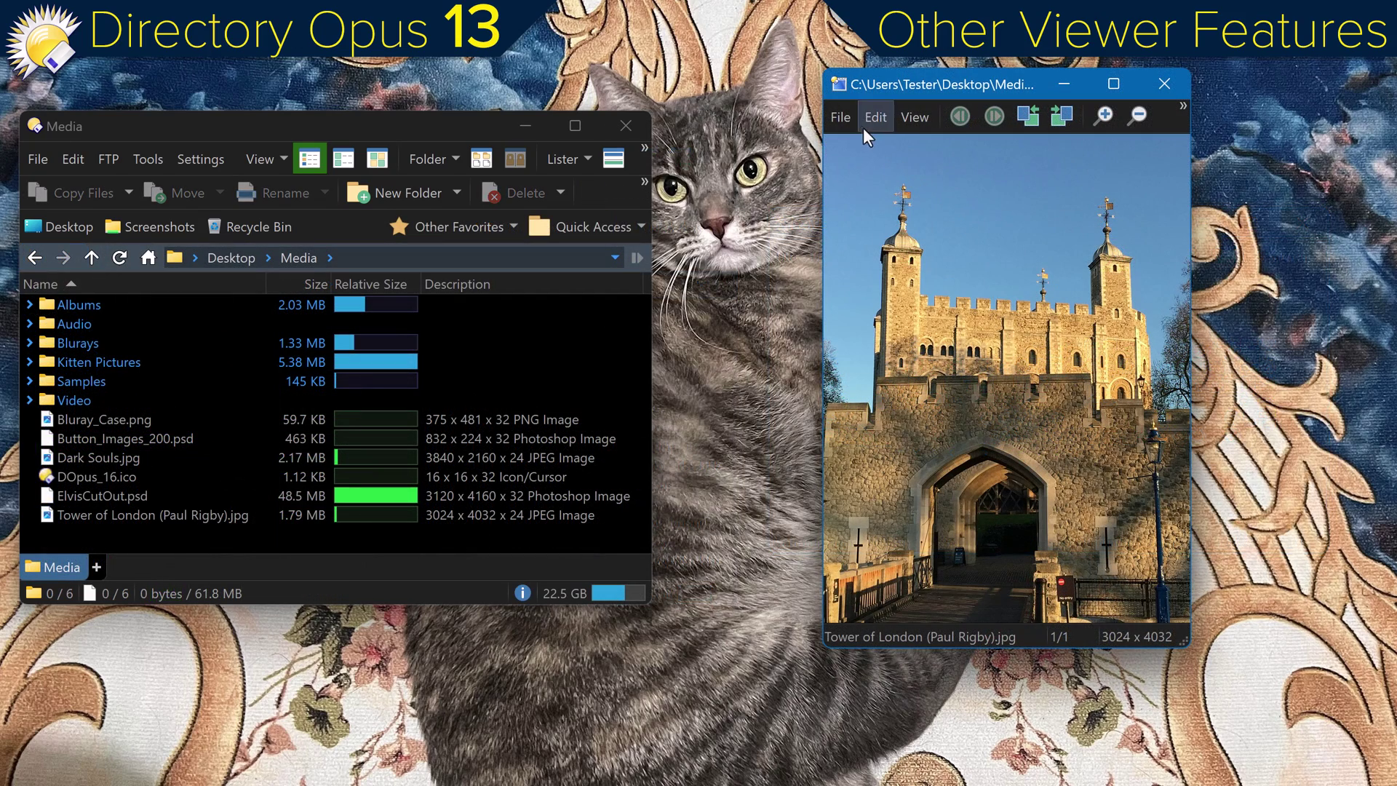
Show the photo's location on Google Maps and mark a rectangle on the snow picture
left_click(841, 117)
mouse_move(893, 364)
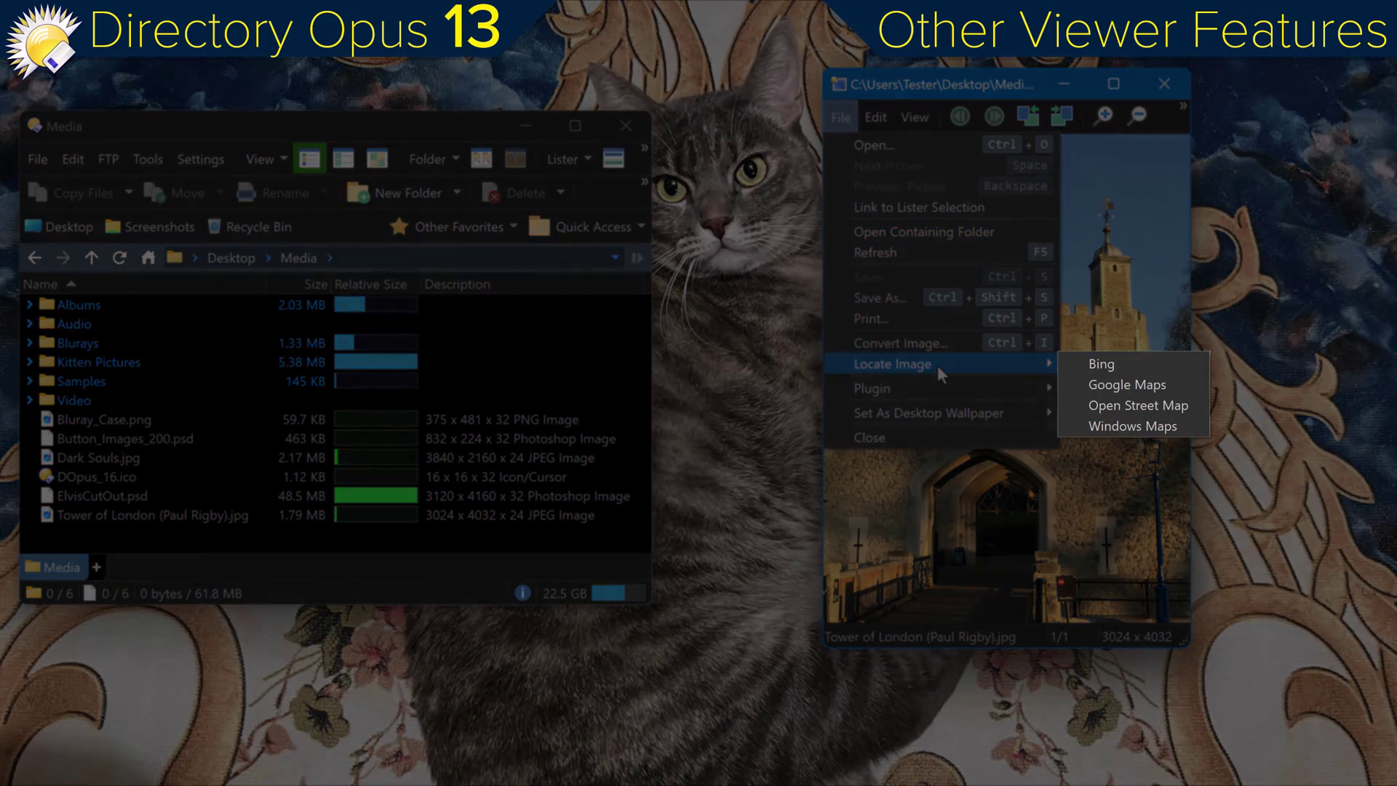
left_click(1127, 385)
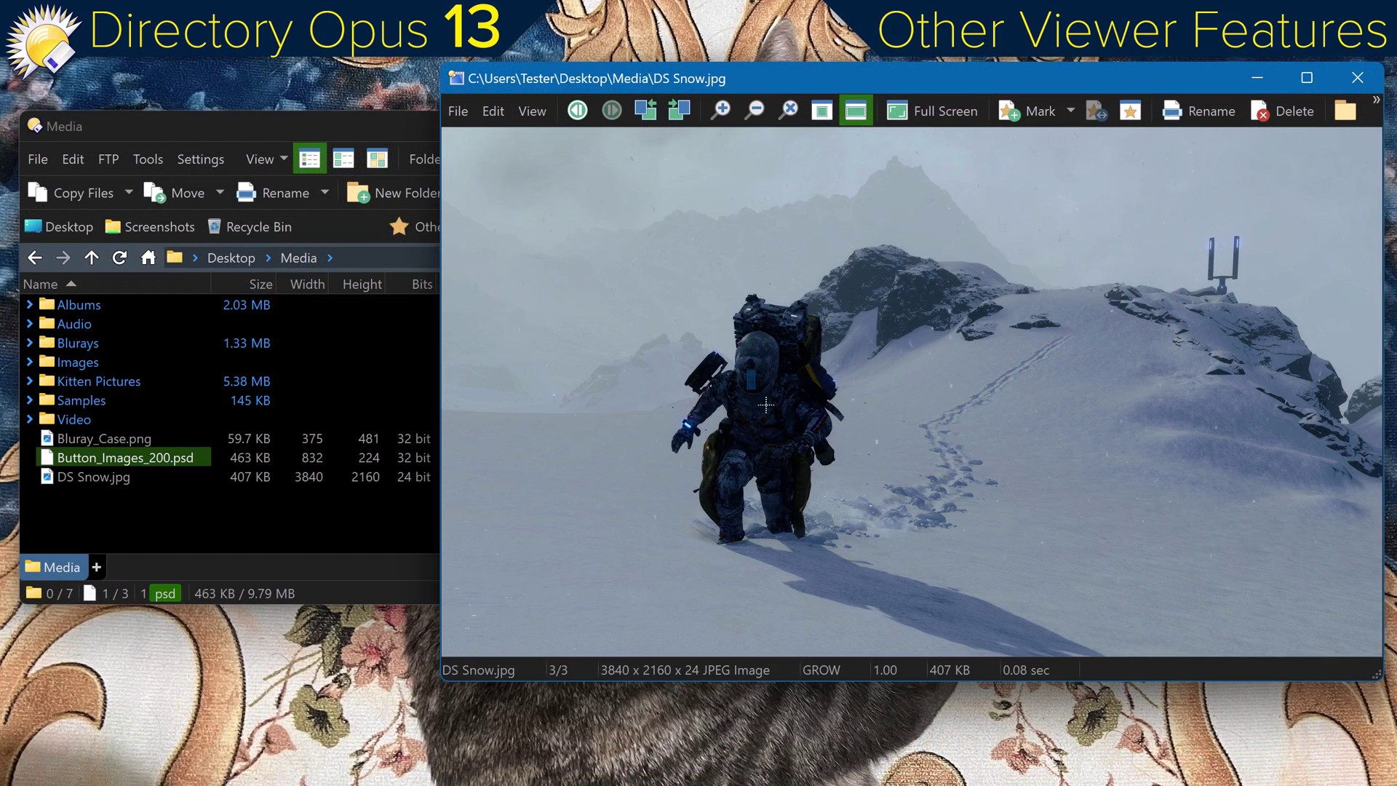
mouse_move(747, 371)
left_mouse_down()
mouse_move(919, 553)
mouse_move(655, 284)
mouse_move(894, 571)
left_mouse_up()
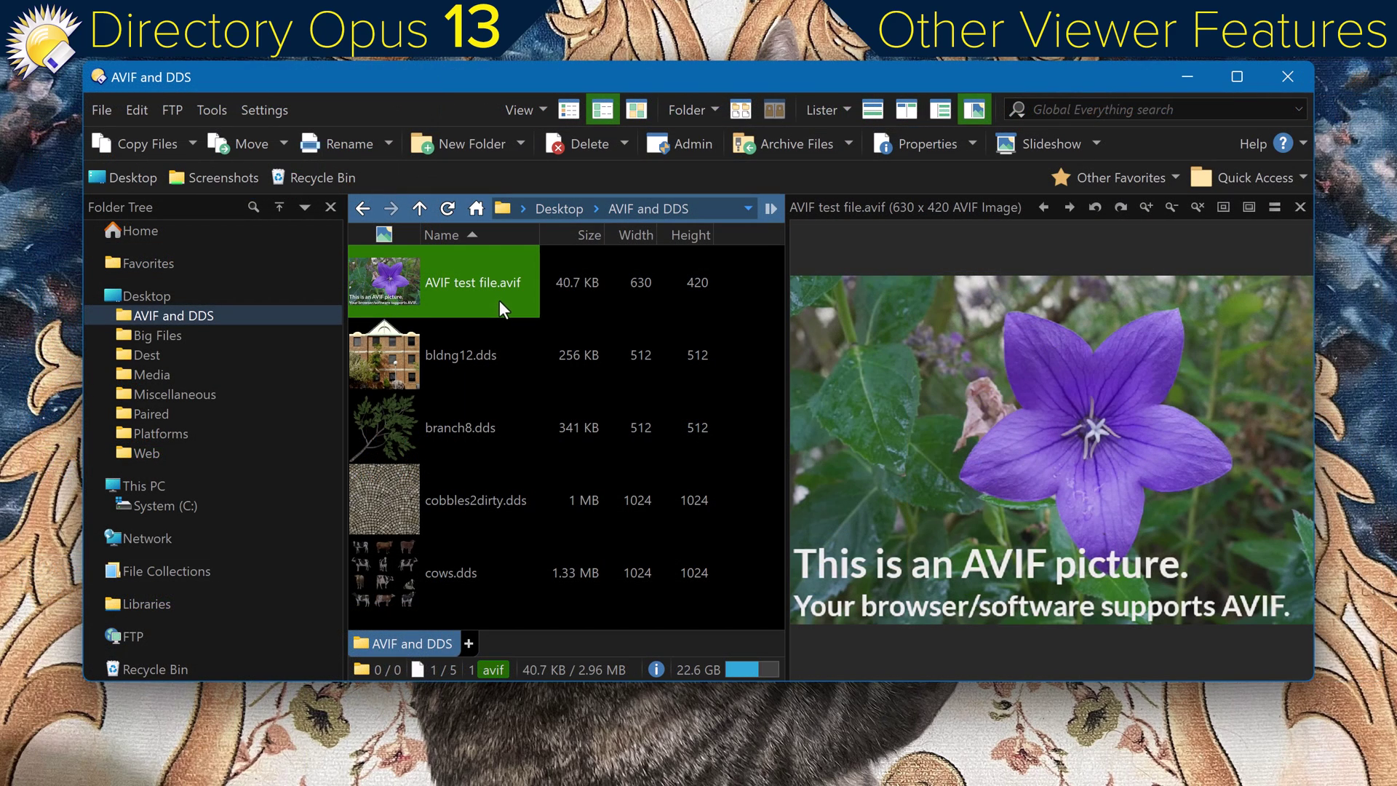
Preview bldng12, branch8, cobbles2dirty and cows DDS images, then the AVIF test file again
left_click(510, 351)
left_click(513, 429)
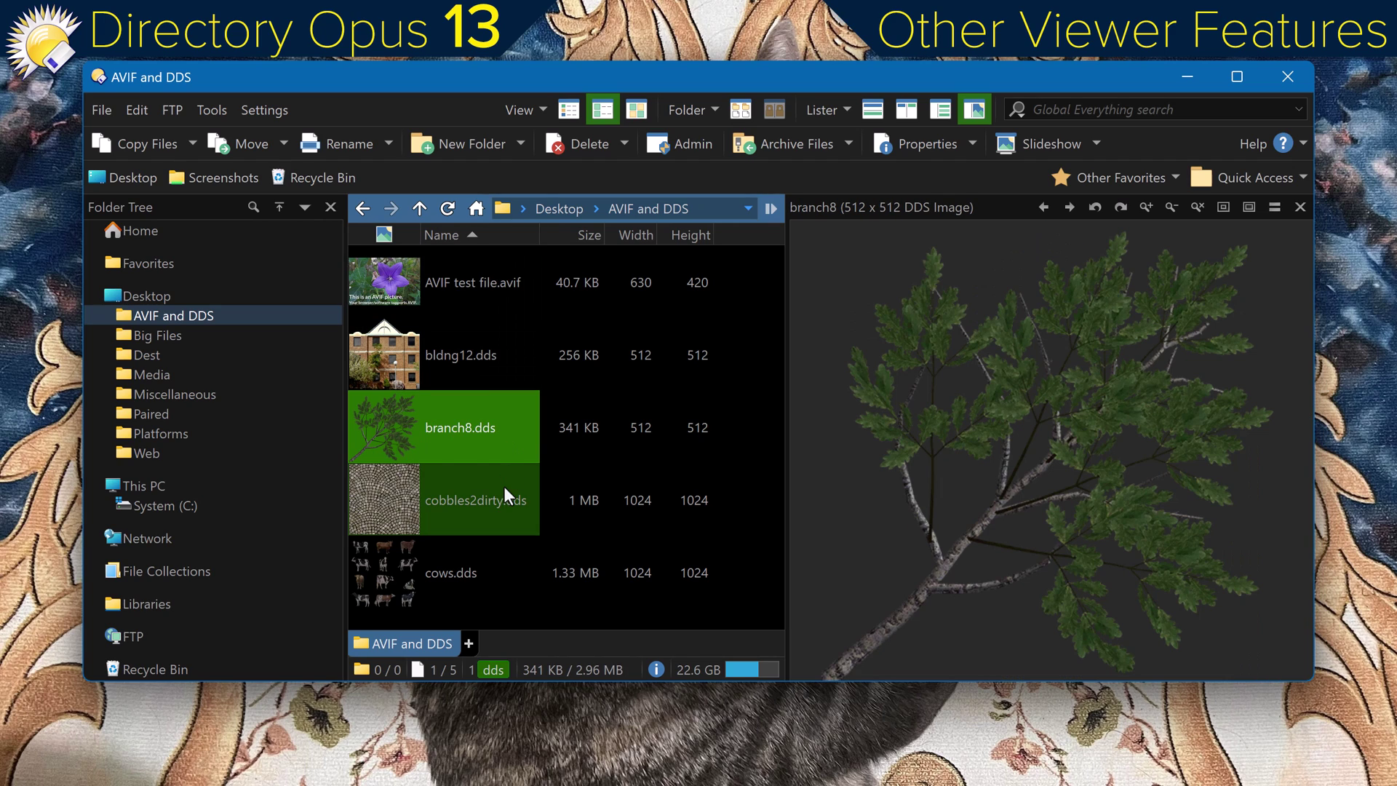
left_click(499, 500)
left_click(501, 578)
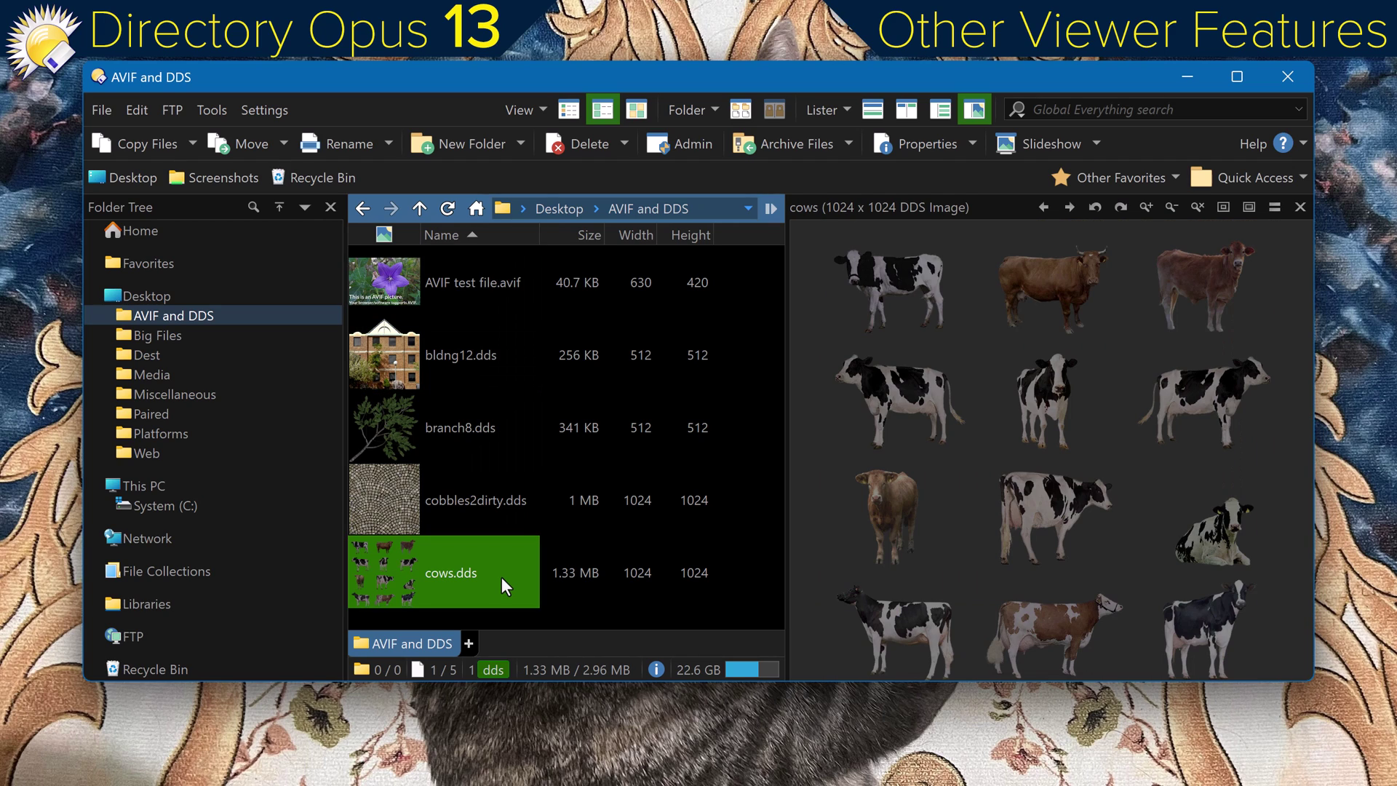
left_click(508, 289)
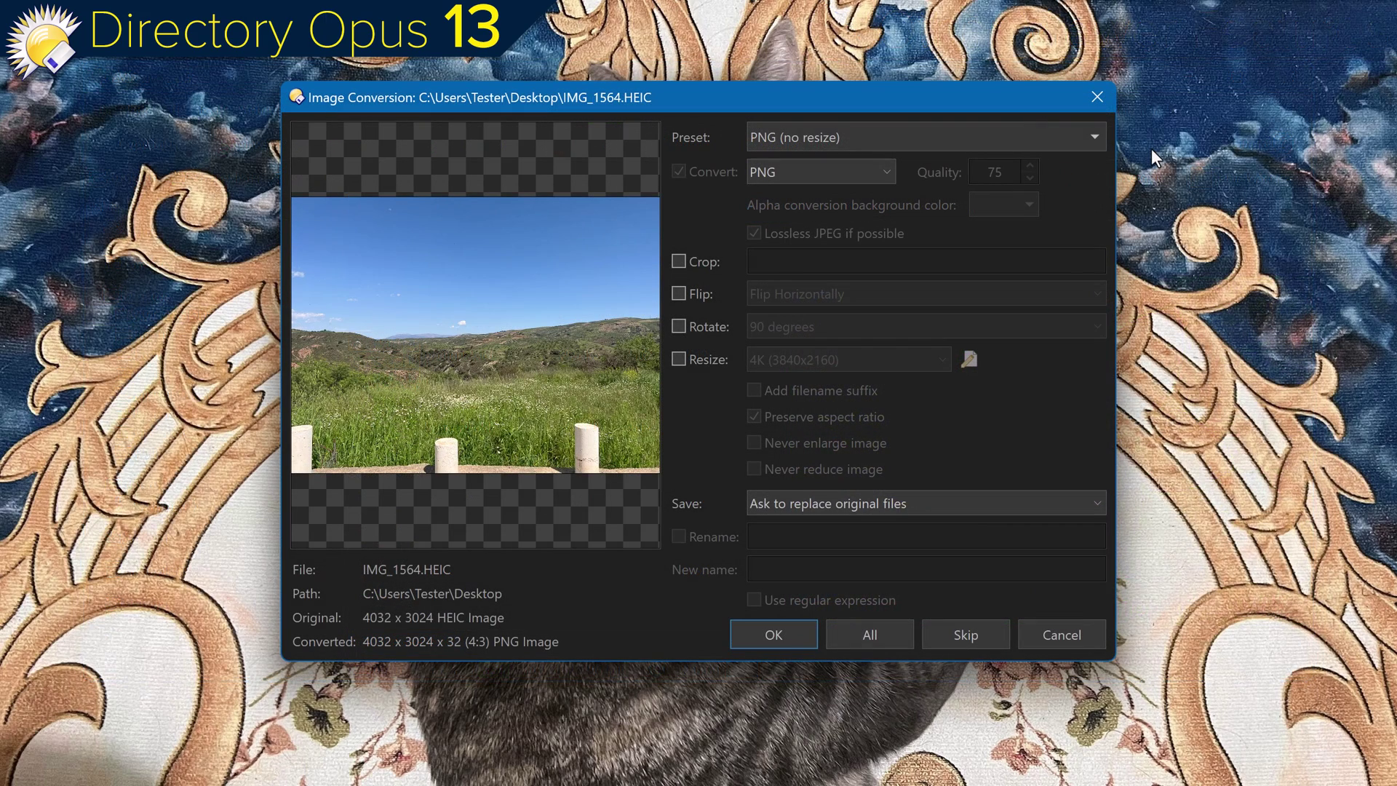
Open the conversion preset list for IMG_1564.HEIC
left_click(861, 136)
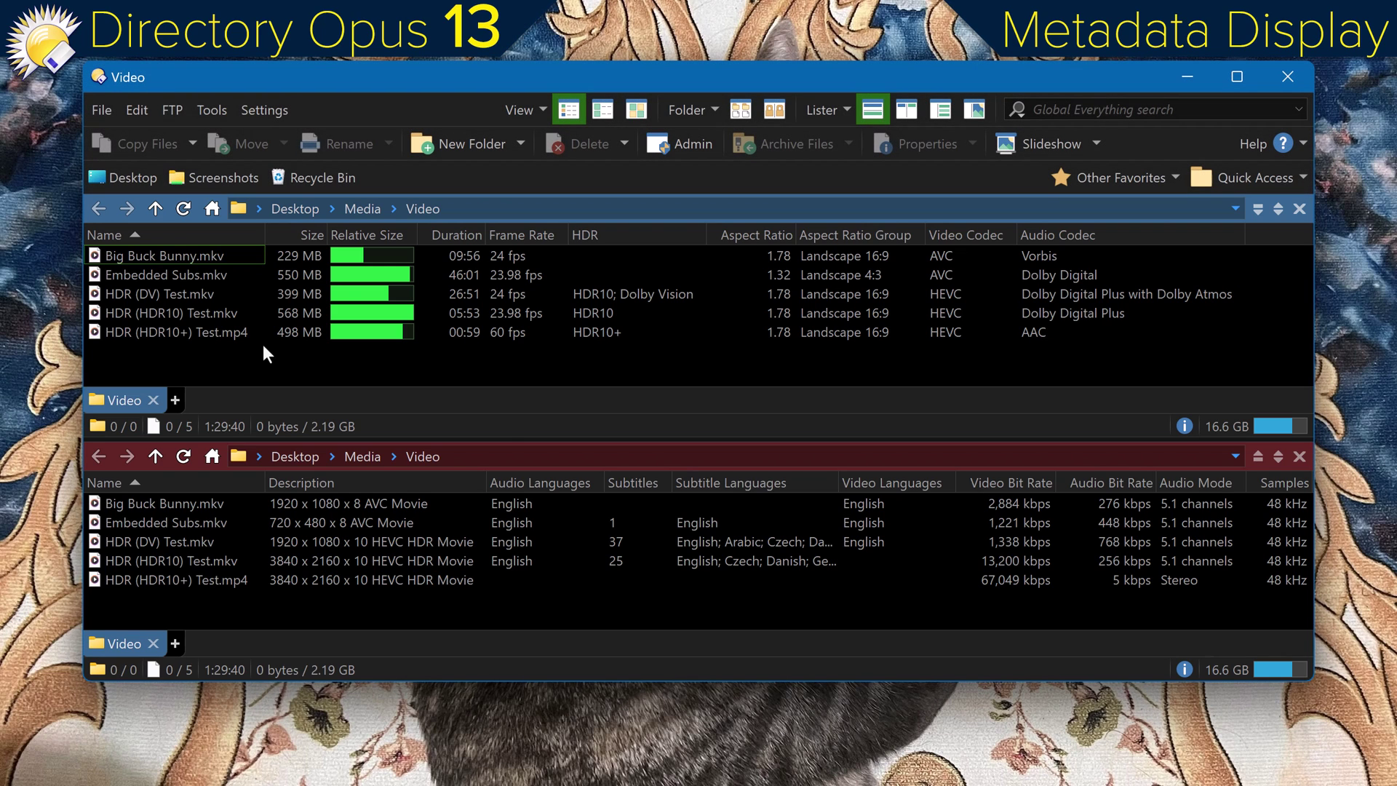
Select the HDR10 and HDR10+ test files in the video lister
mouse_move(263, 344)
left_mouse_down()
mouse_move(237, 310)
mouse_move(237, 251)
mouse_move(237, 313)
mouse_move(229, 251)
left_mouse_up()
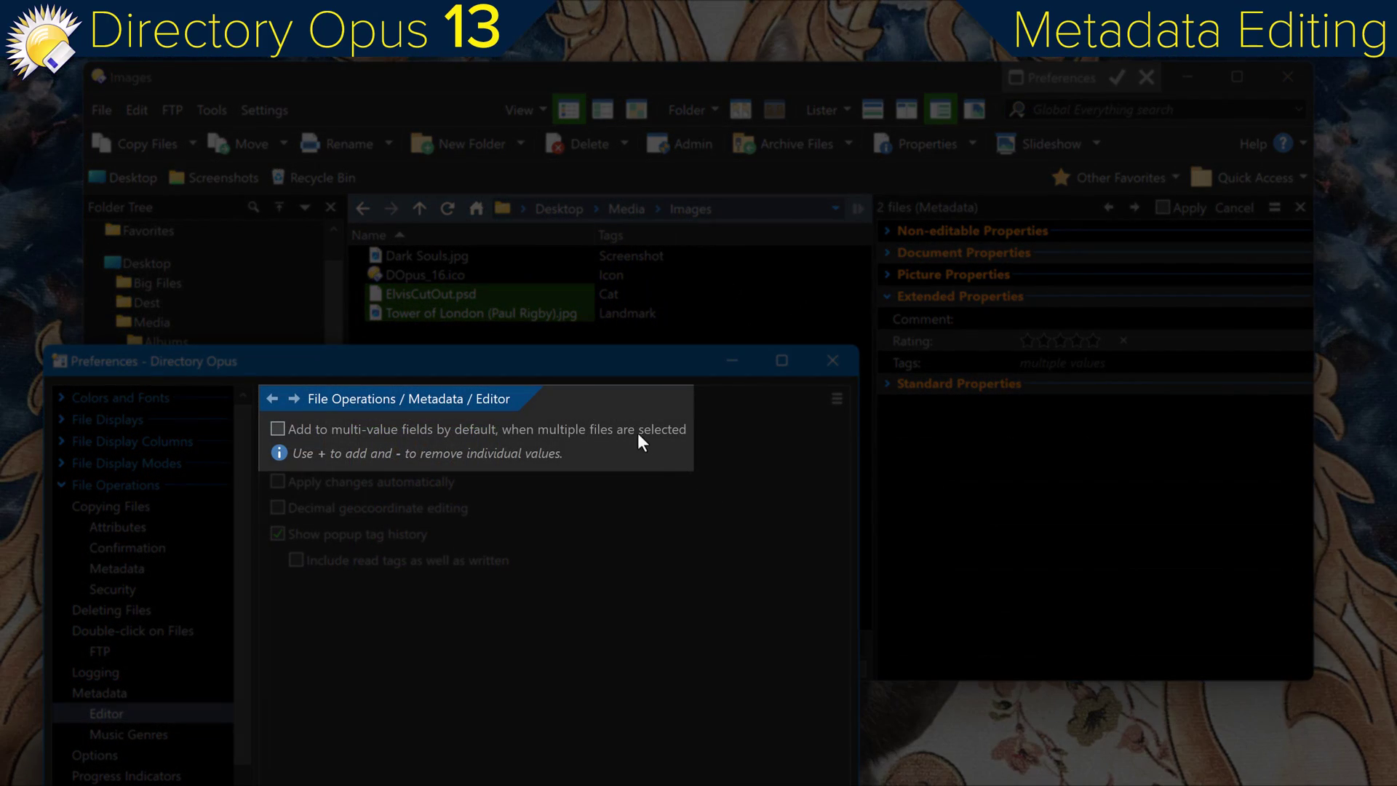
Make multi-value fields add by default and tag both images with Photo
left_click(639, 429)
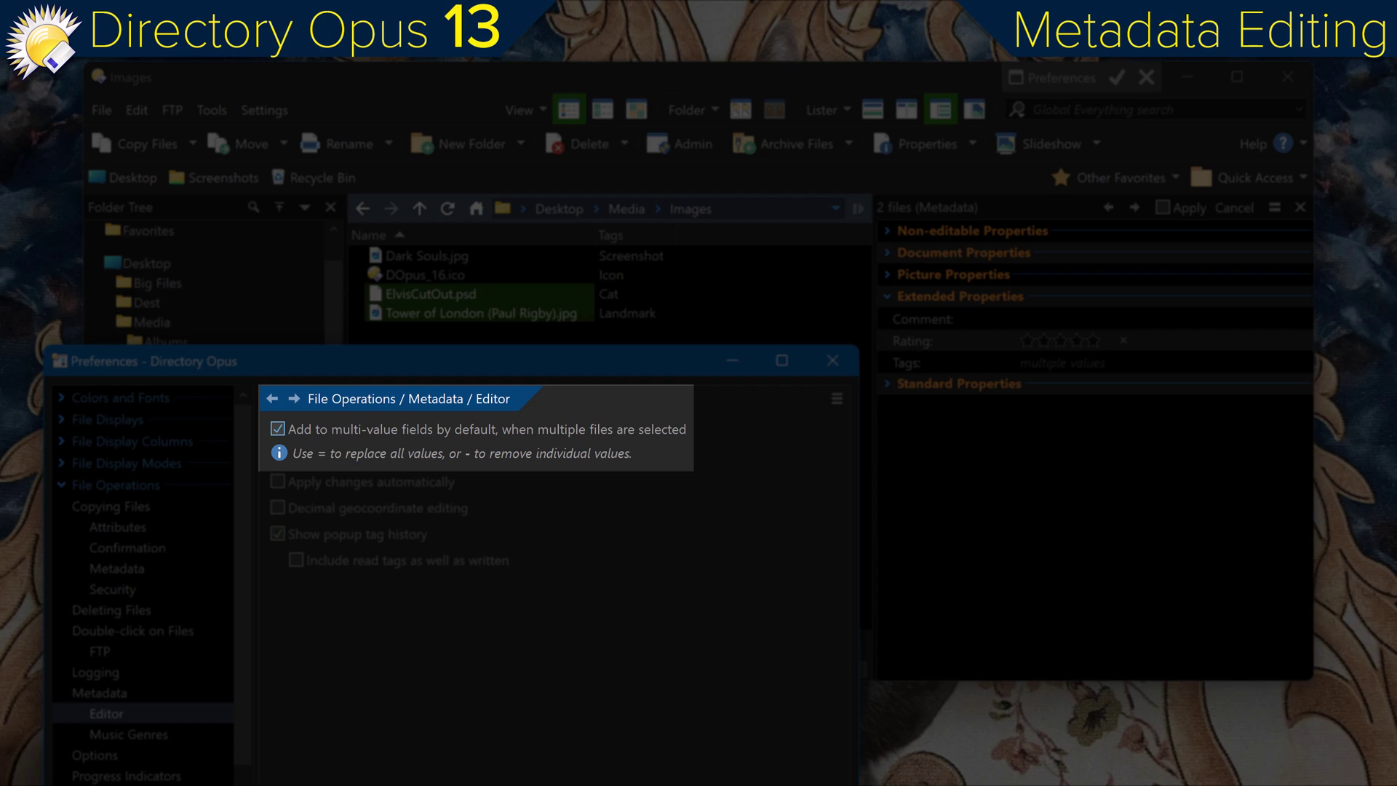
type("P")
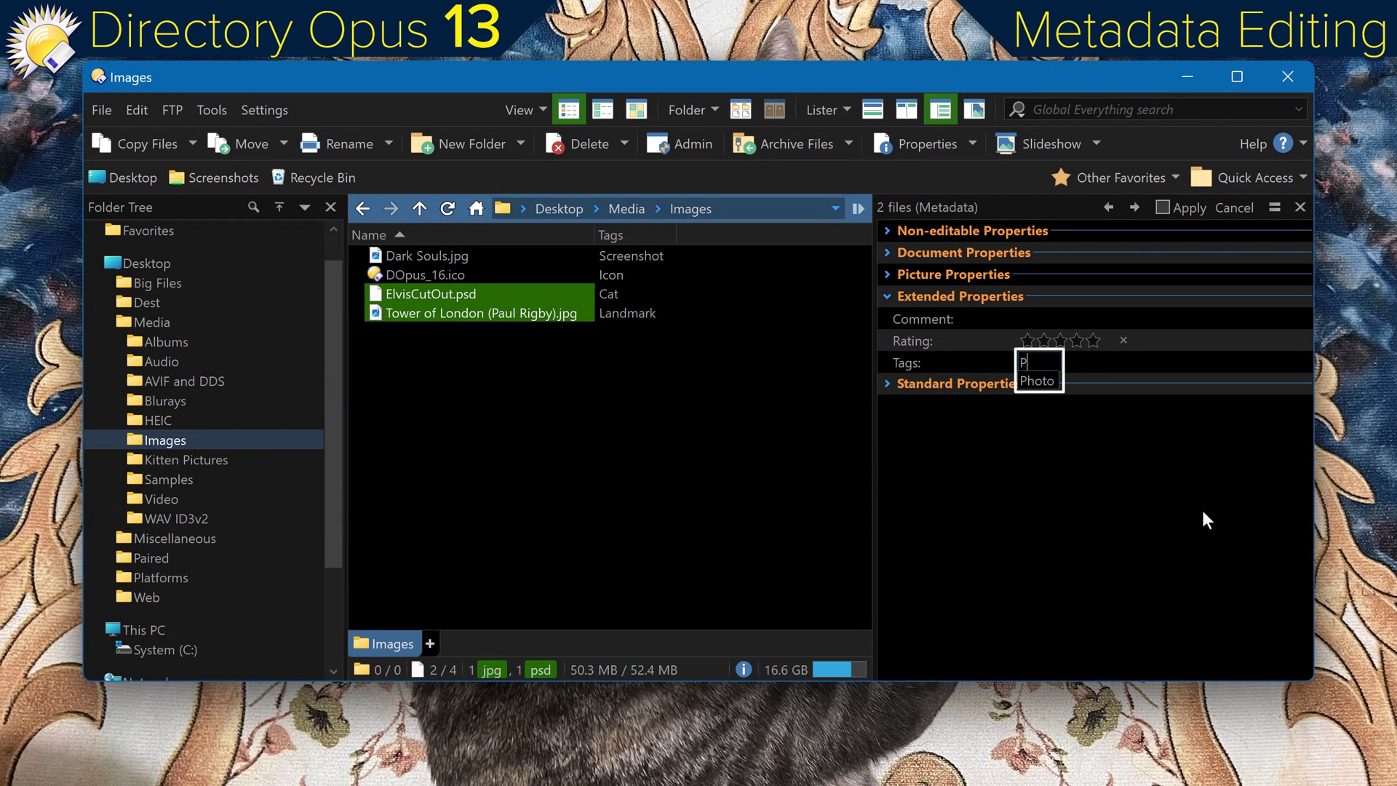
key("Down")
key("Return")
left_click(1186, 208)
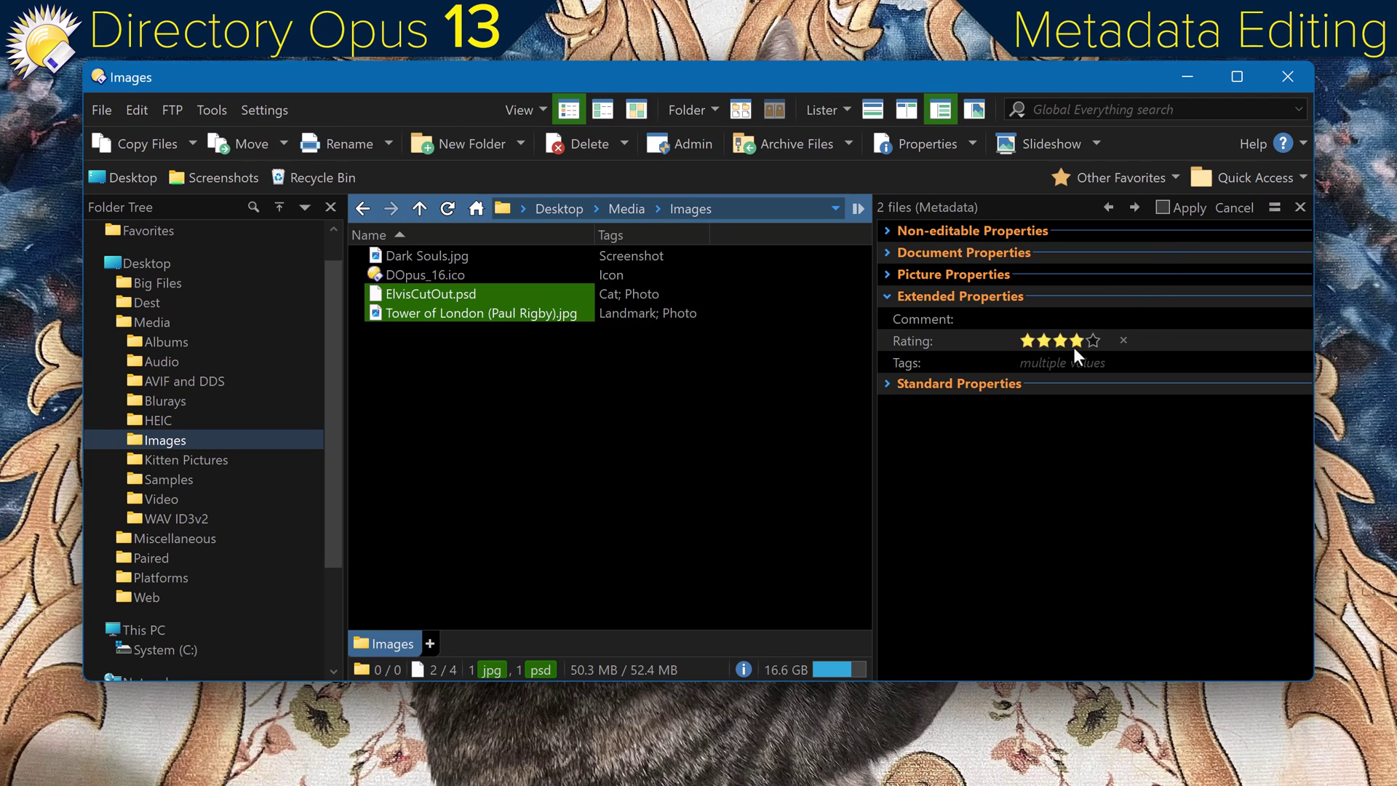
Remove the Photo tag from both files and add Hiss-Hop as a music genre
left_click(1043, 366)
type("-Photo")
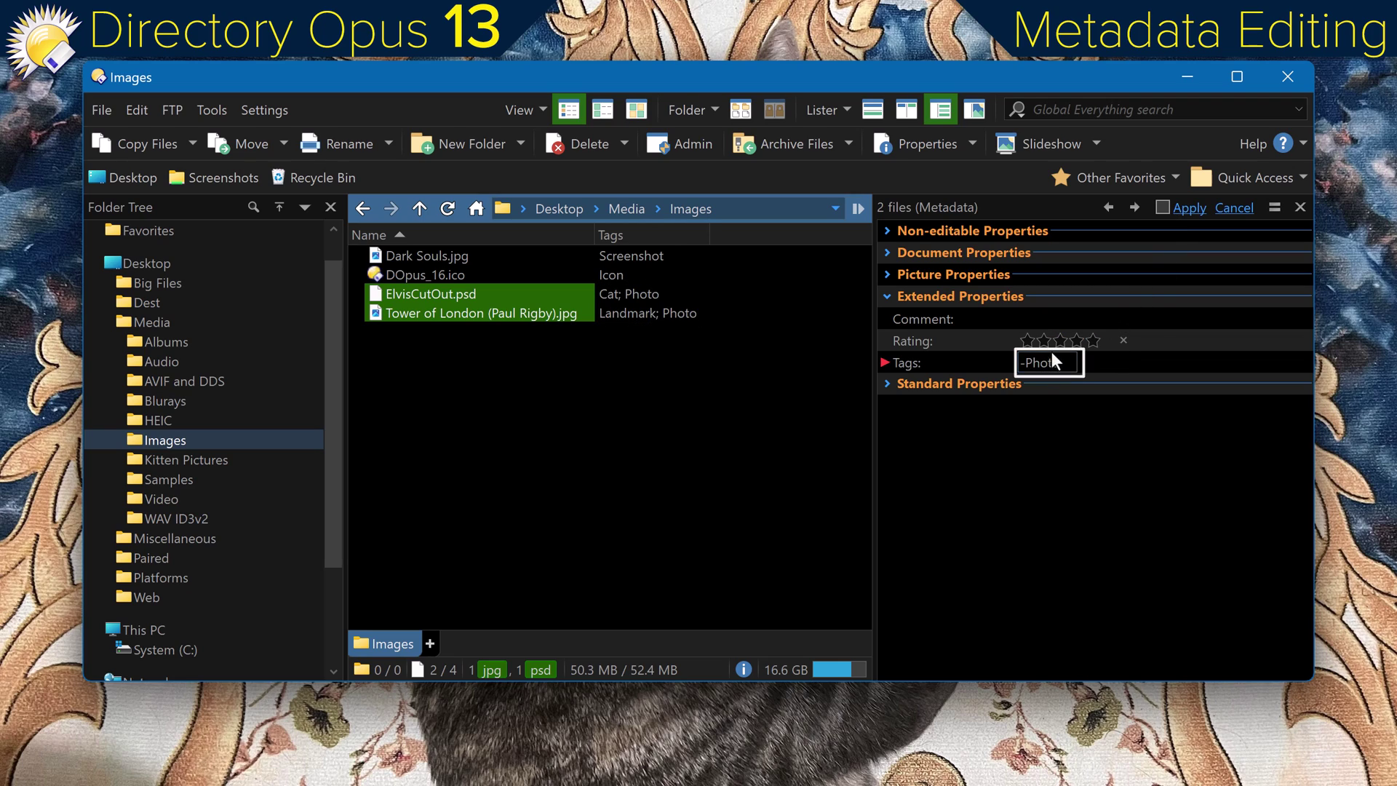
left_click(1181, 209)
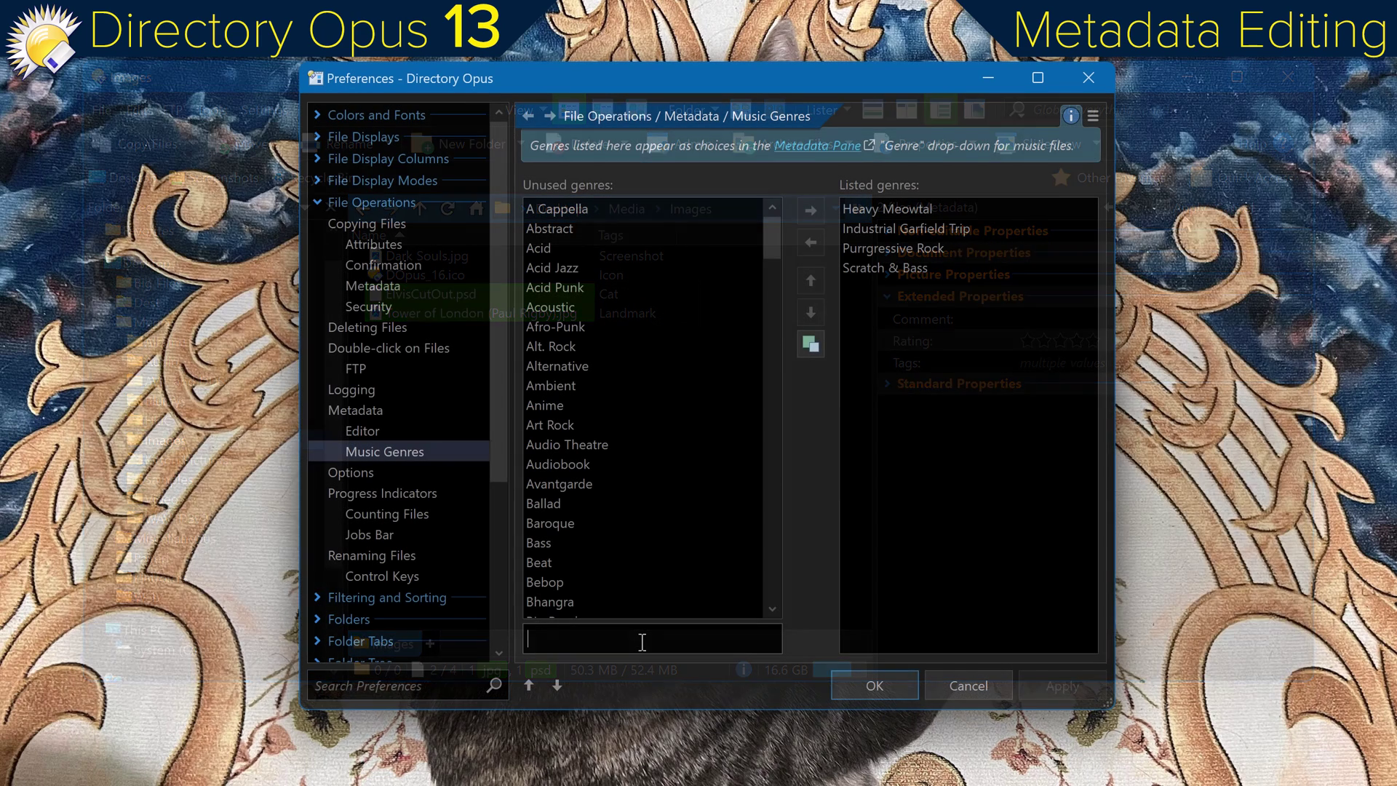
type("s-Hop")
key("Return")
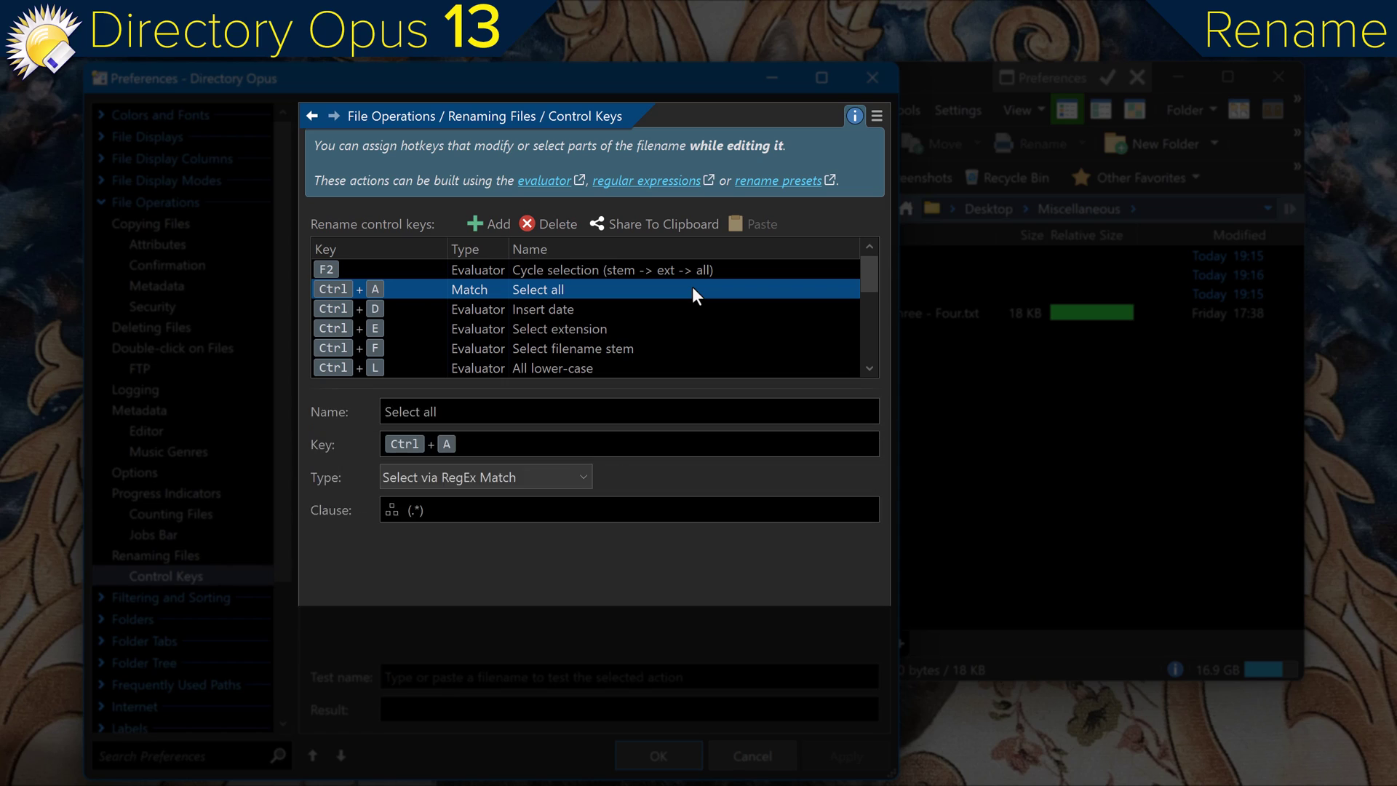
View the Insert date action, cycle capitalisation to Zeus, and move Four to the front
left_click(683, 308)
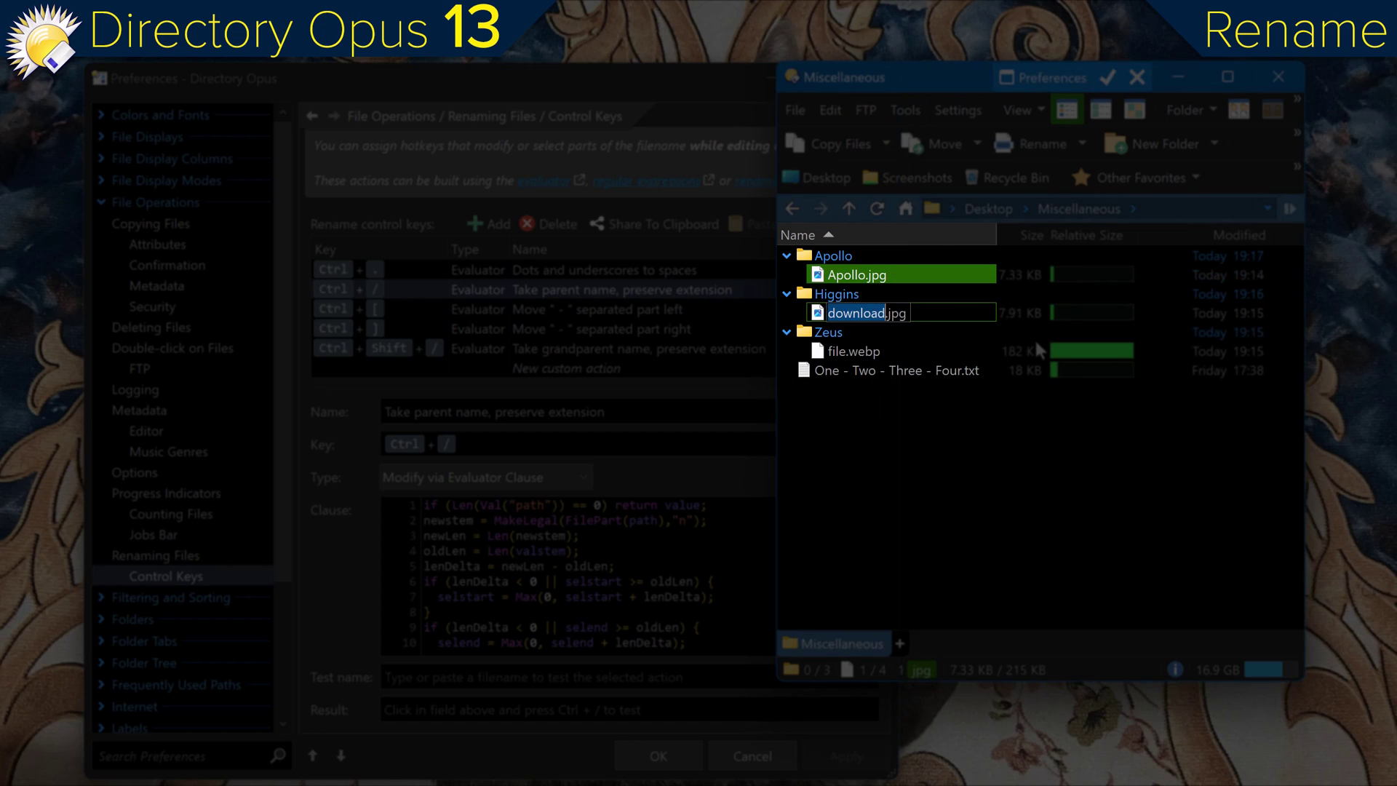
key("ctrl+w")
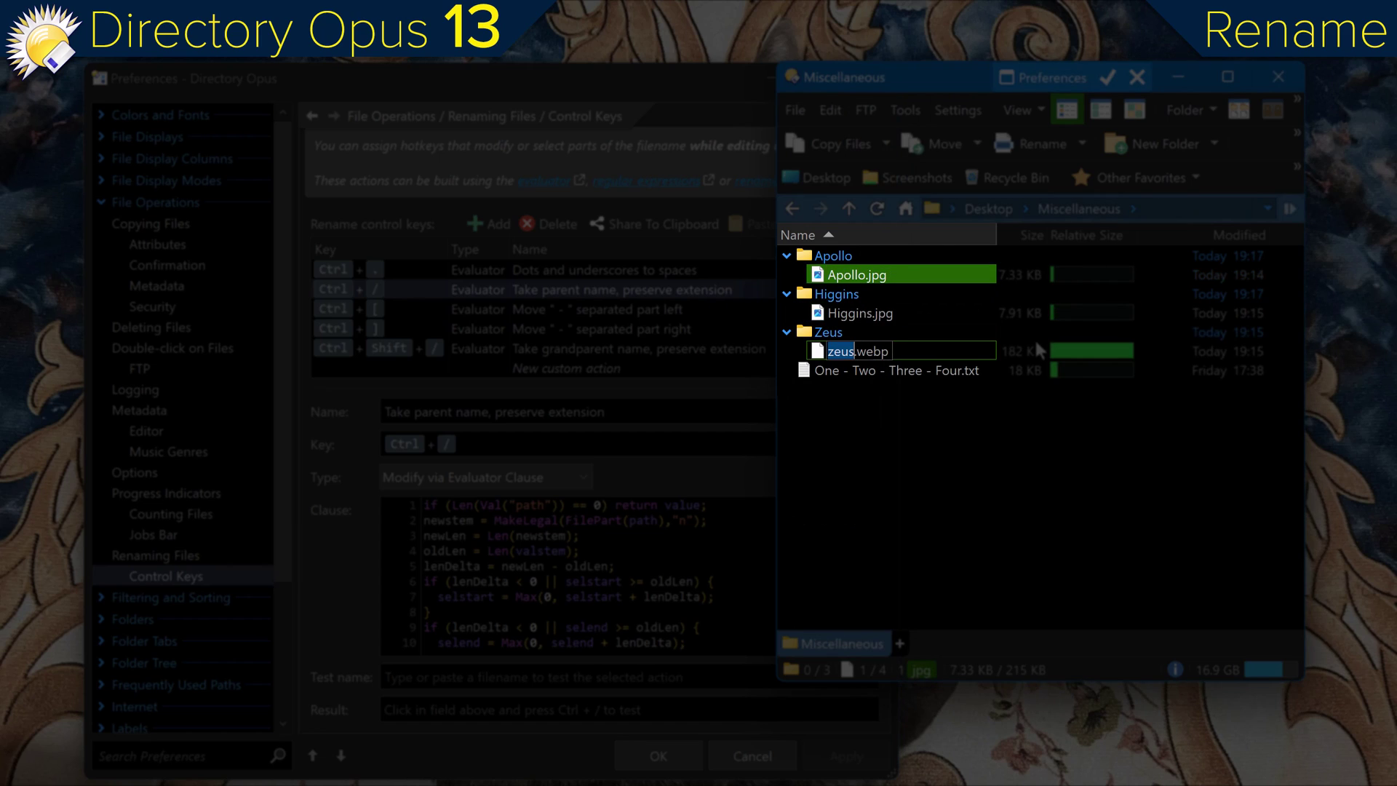
key("Down")
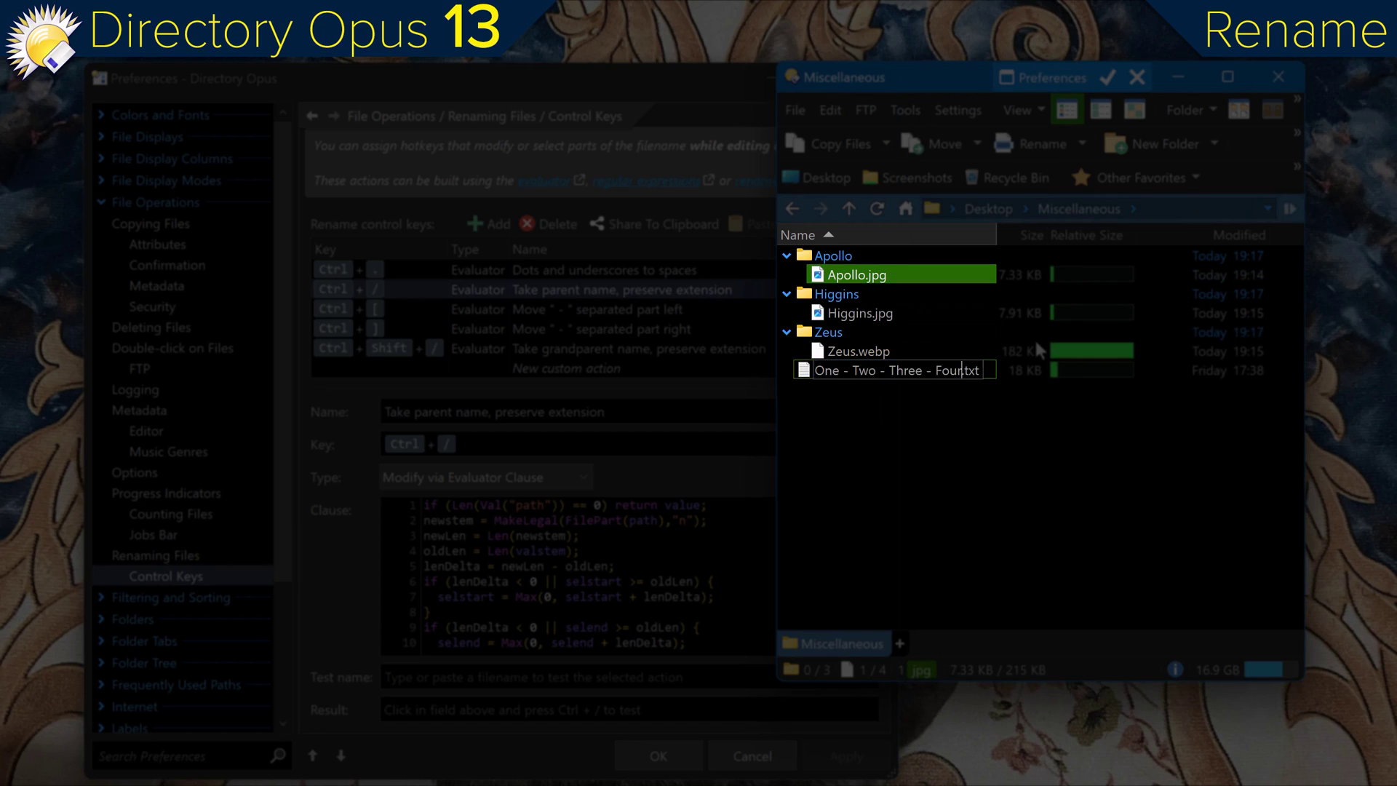
key("ctrl+bracketleft")
key("ctrl+bracketleft")
key("ctrl+bracketleft")
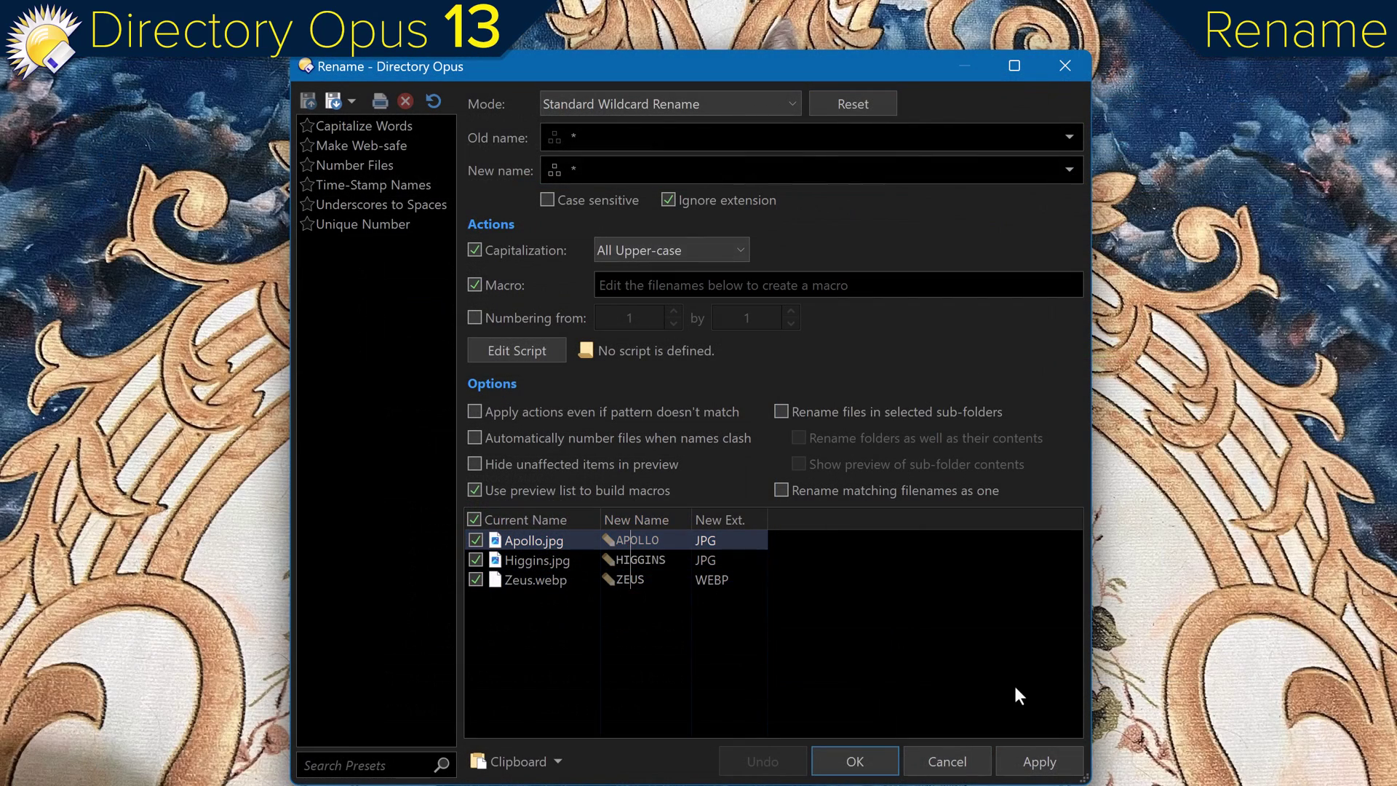
Wrap the new names with prefix and suffix, then autocomplete HEIC into the .psd name
key("Home")
type("Prefix -")
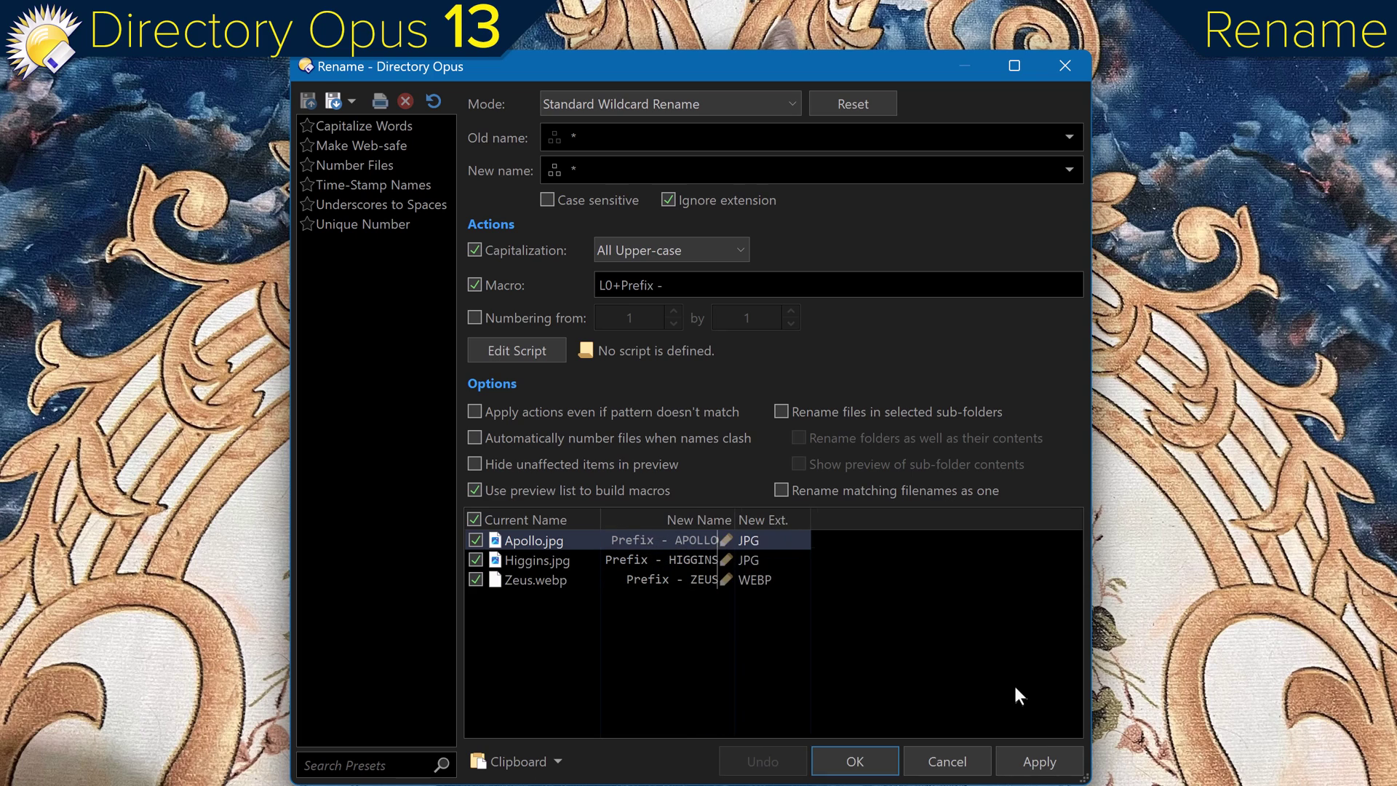
key("End")
type("- Suffix")
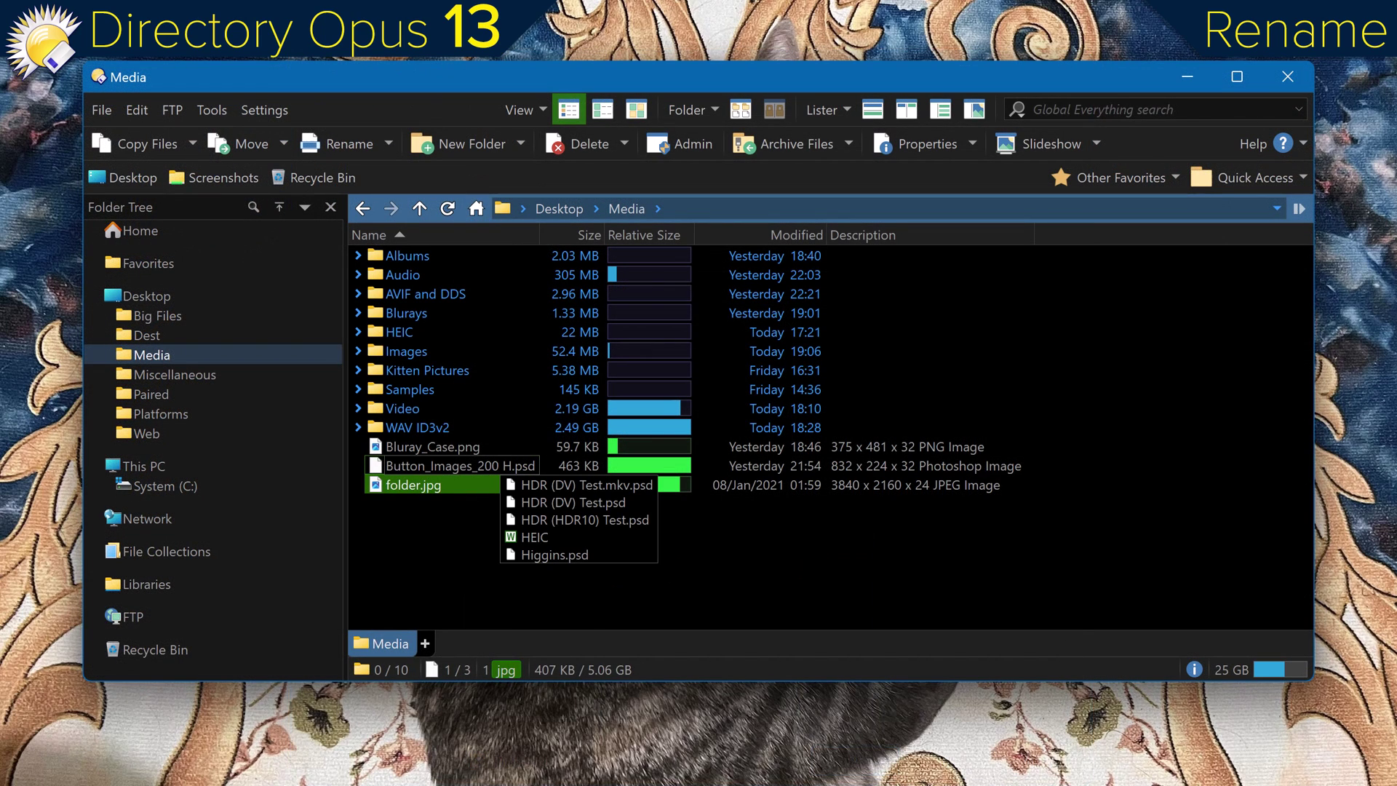
key("Down")
key("Down")
key("Down")
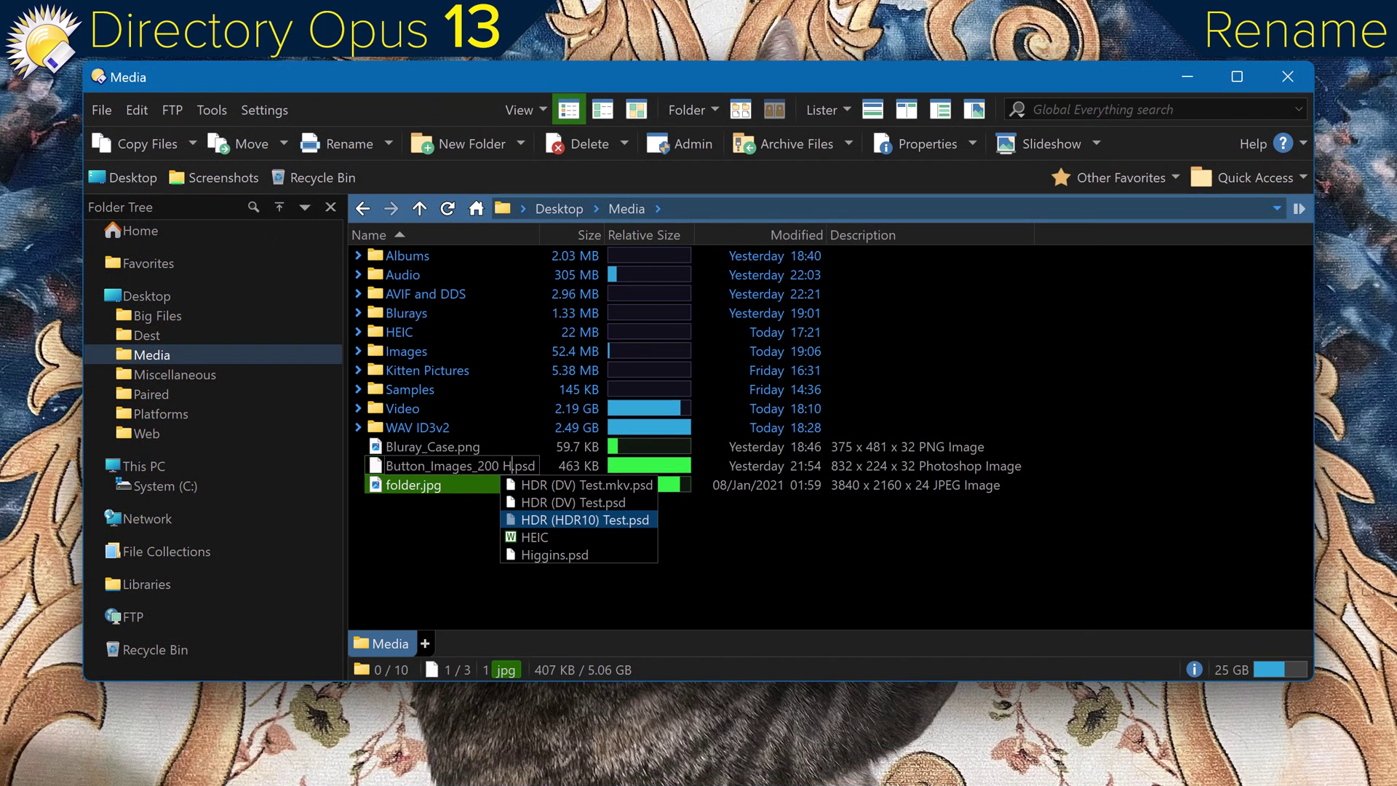
key("Return")
type("B")
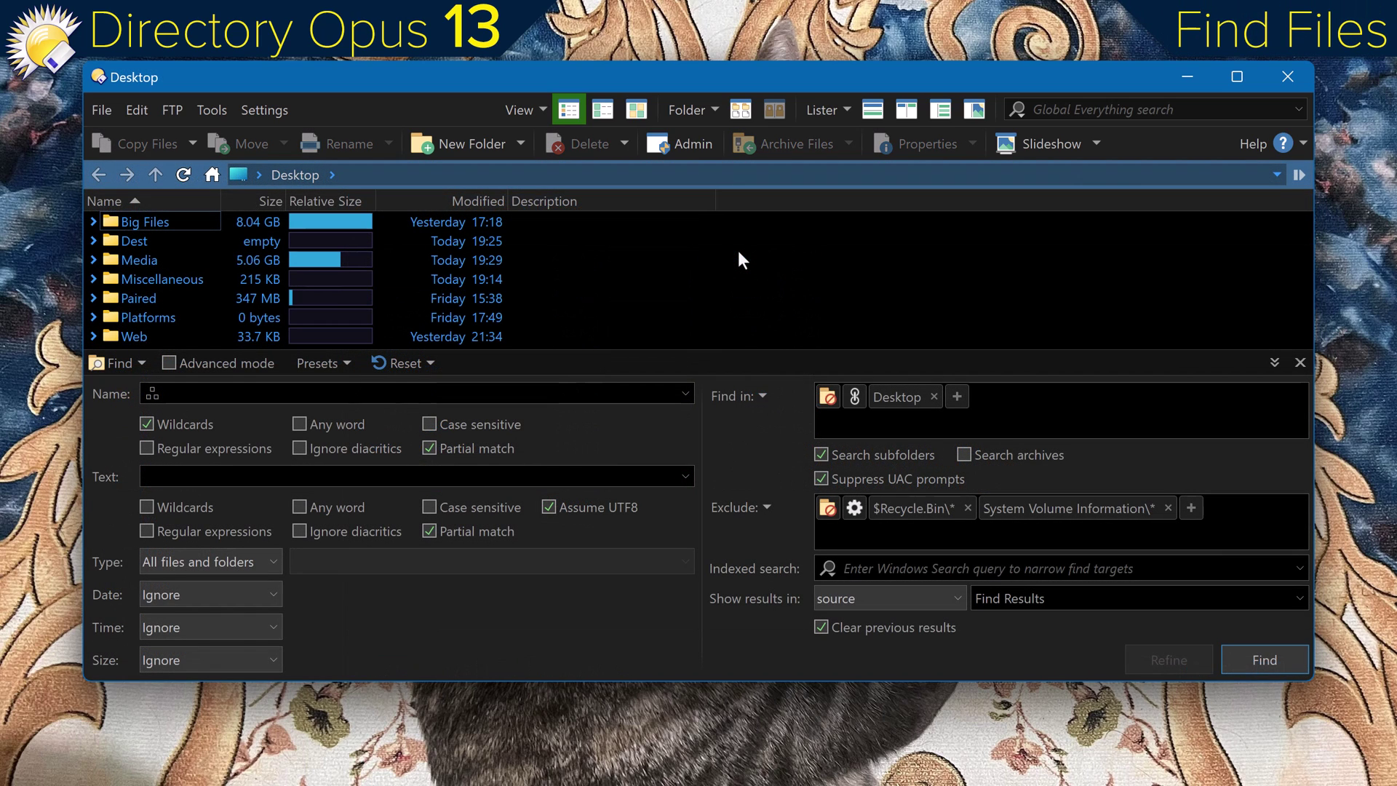
Load the Wavs - Recent find preset, then the Images - Large preset
left_click(323, 363)
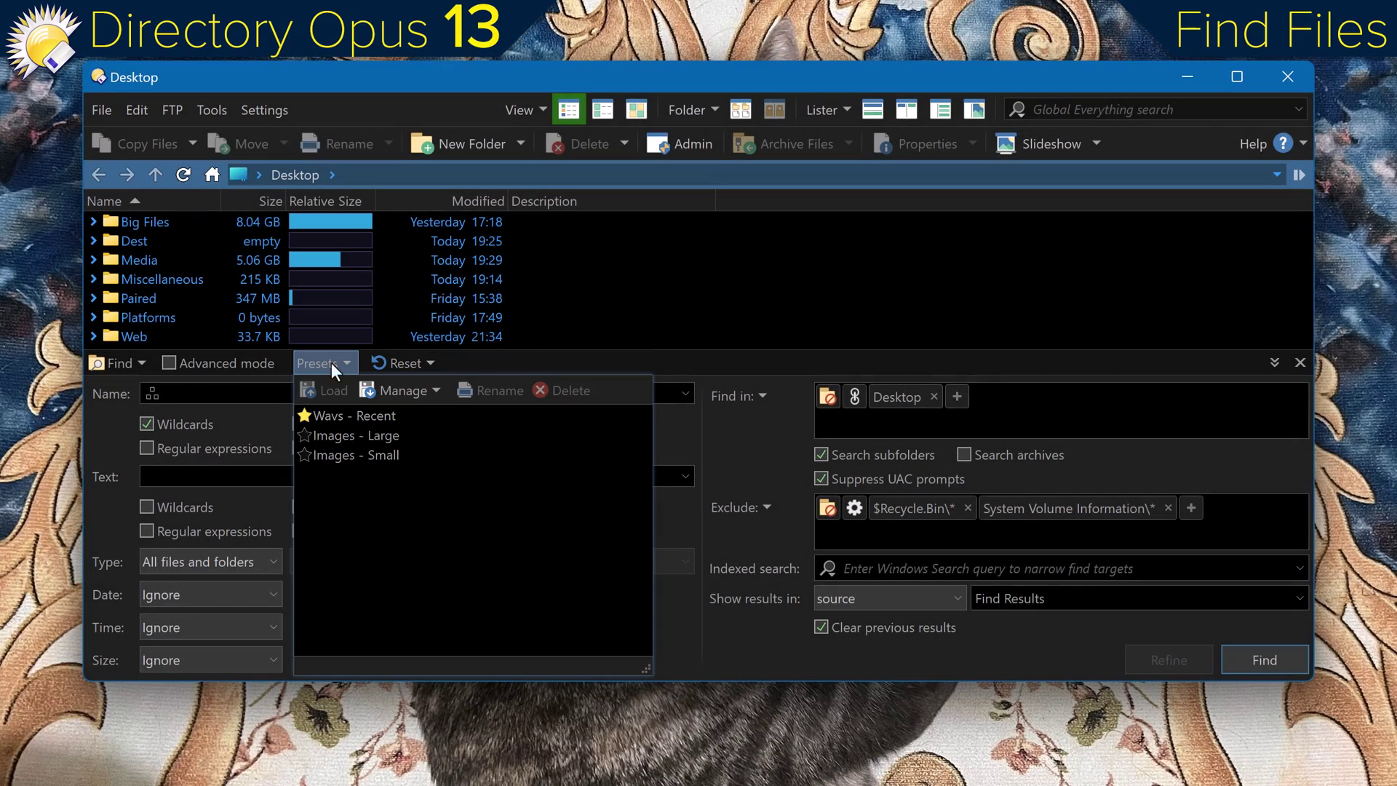
left_click(354, 415)
left_click(348, 363)
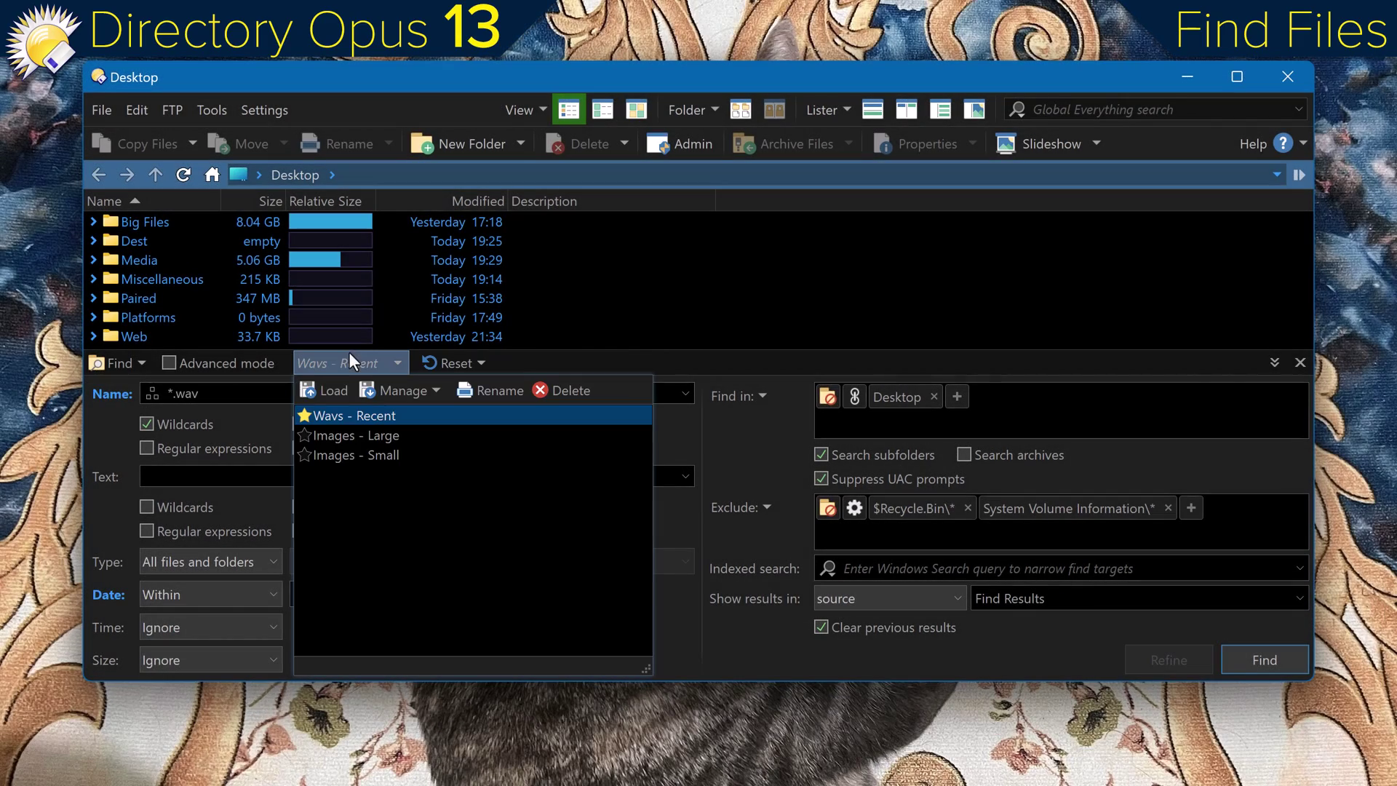
left_click(350, 435)
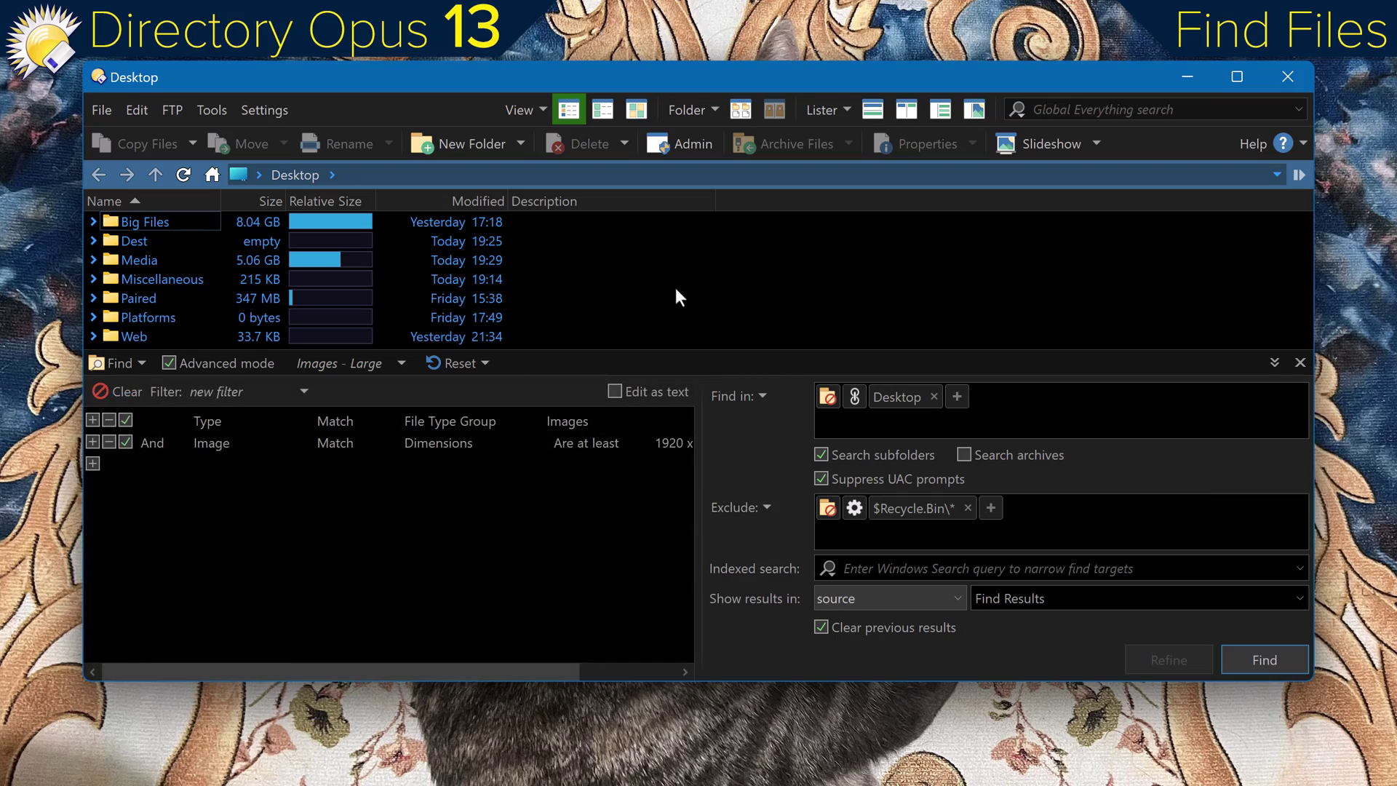
Reset find settings to default, view Indexed search options, and list Find Presets as commands
left_click(485, 362)
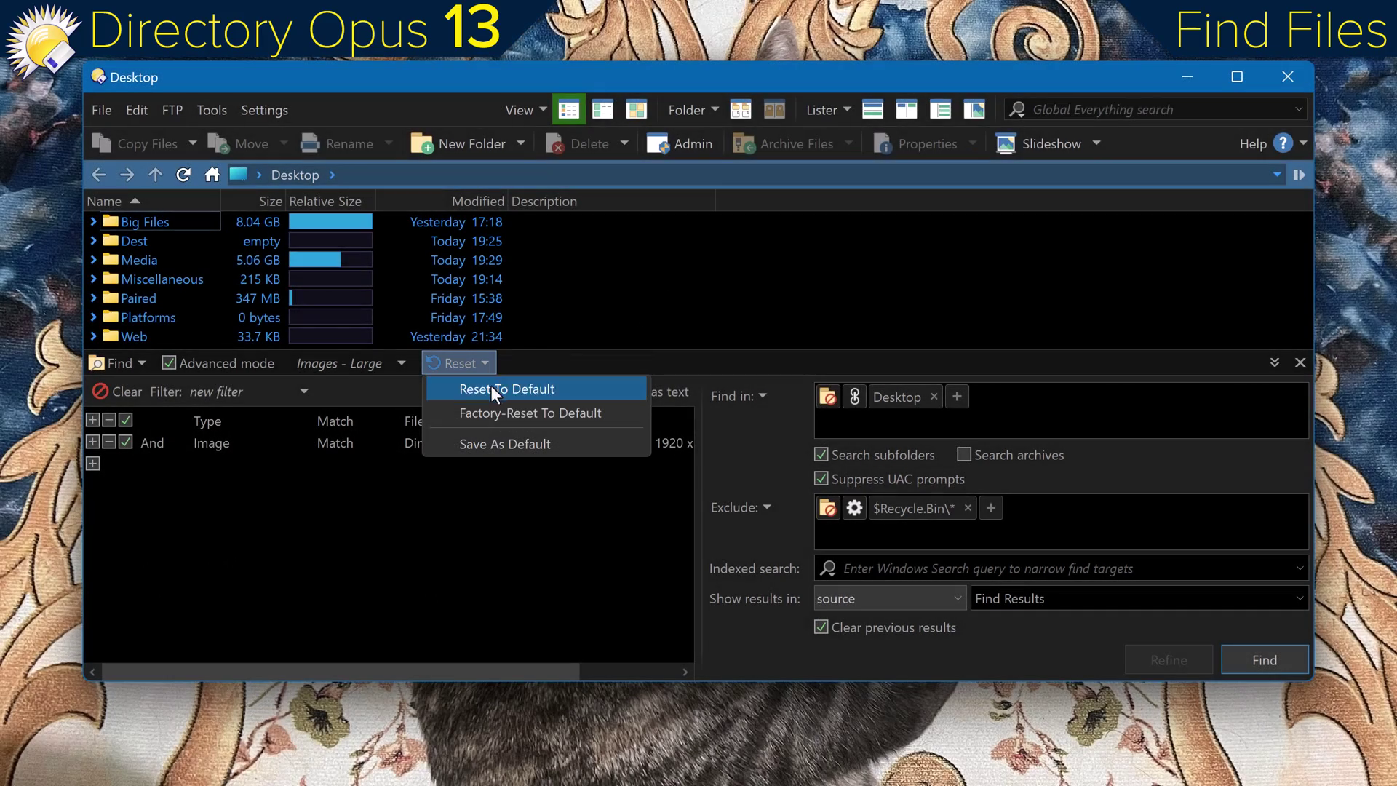
left_click(491, 387)
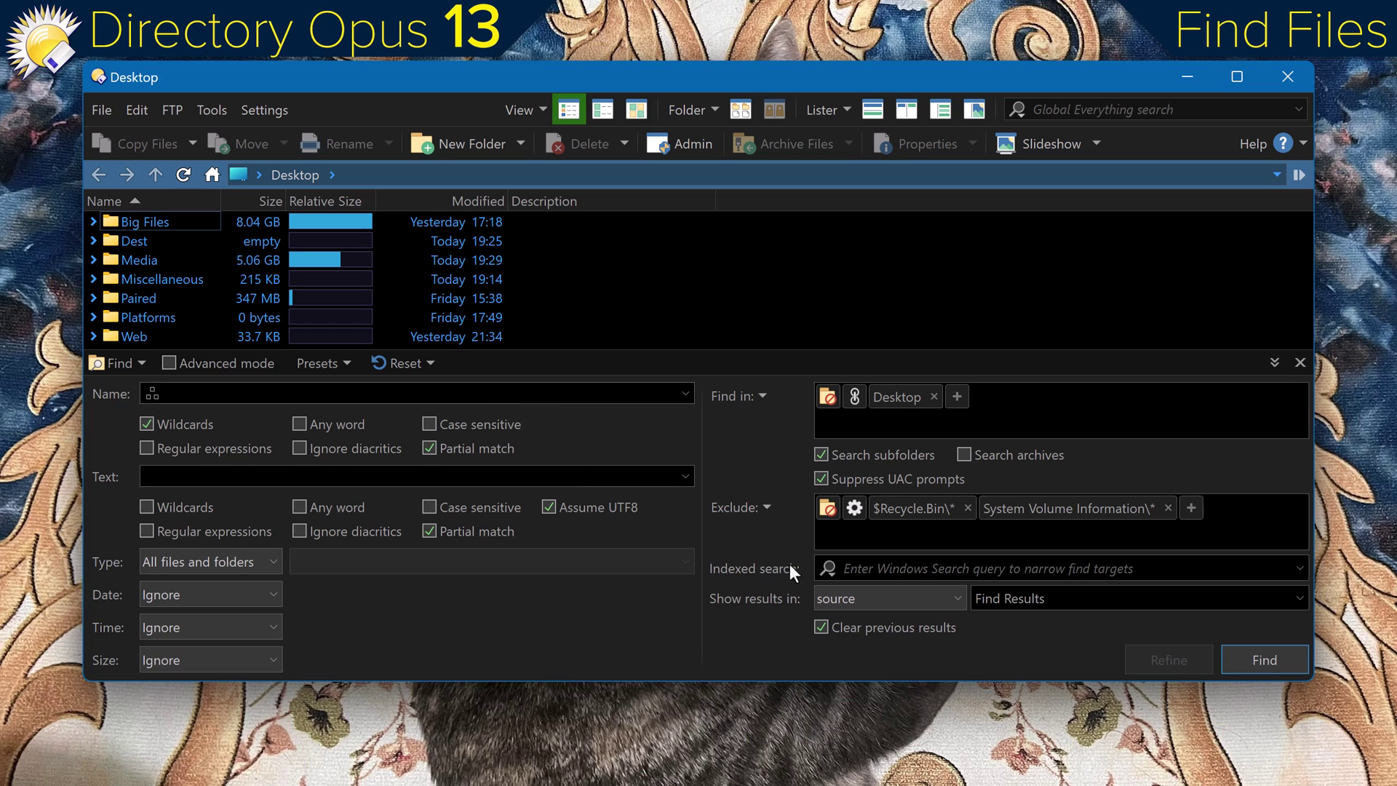
left_click(829, 565)
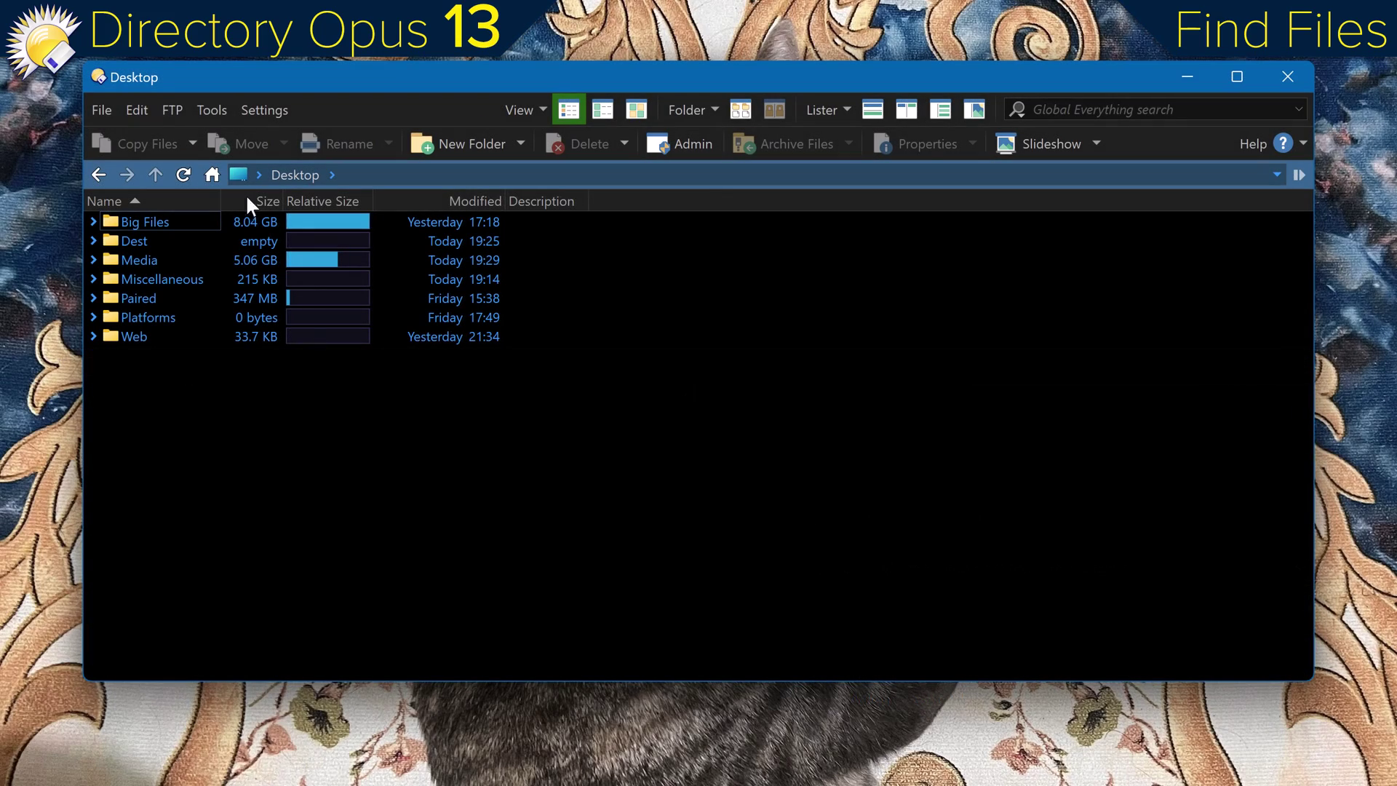
left_click(212, 109)
mouse_move(268, 172)
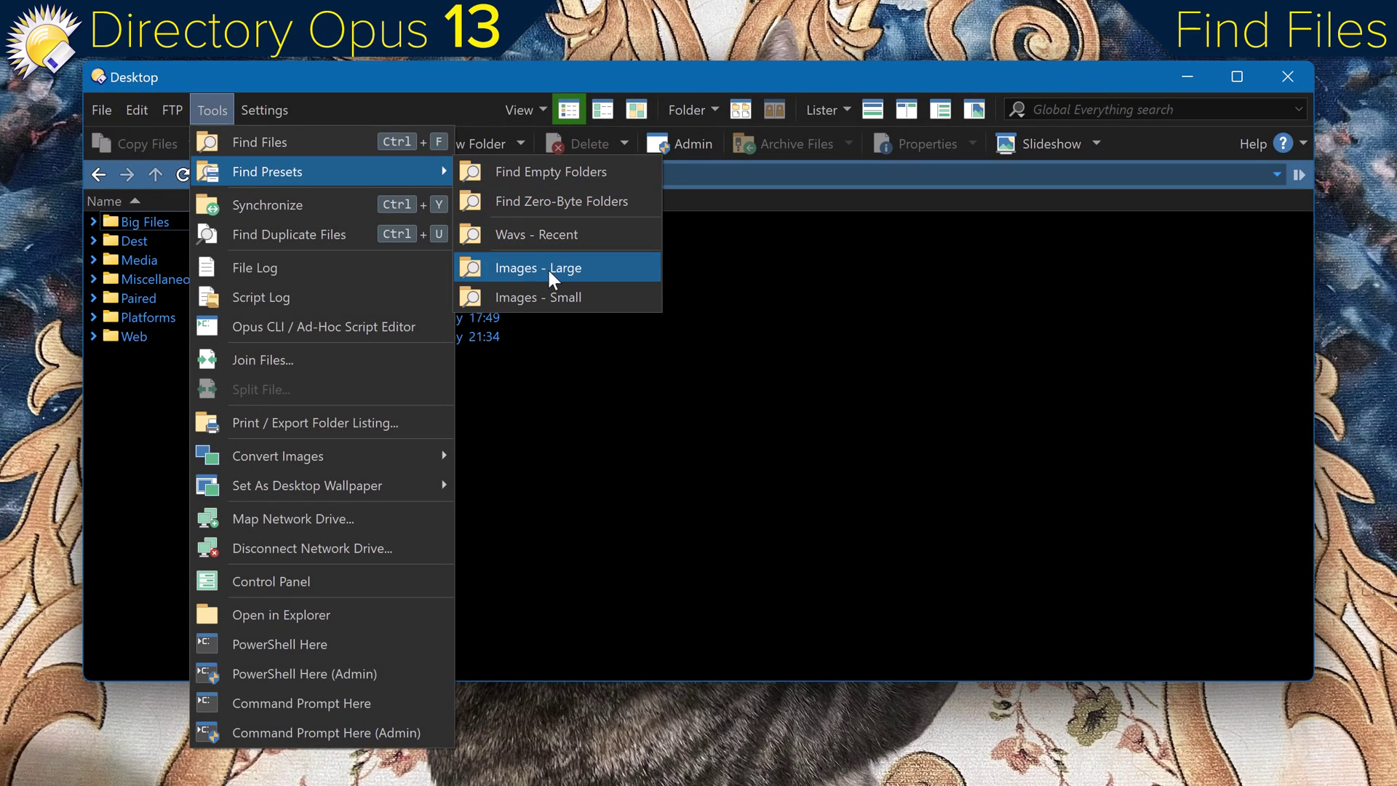
Run the Images - Large find preset for '+Test +HDR' (Any word), then show the filter as text
left_click(547, 268)
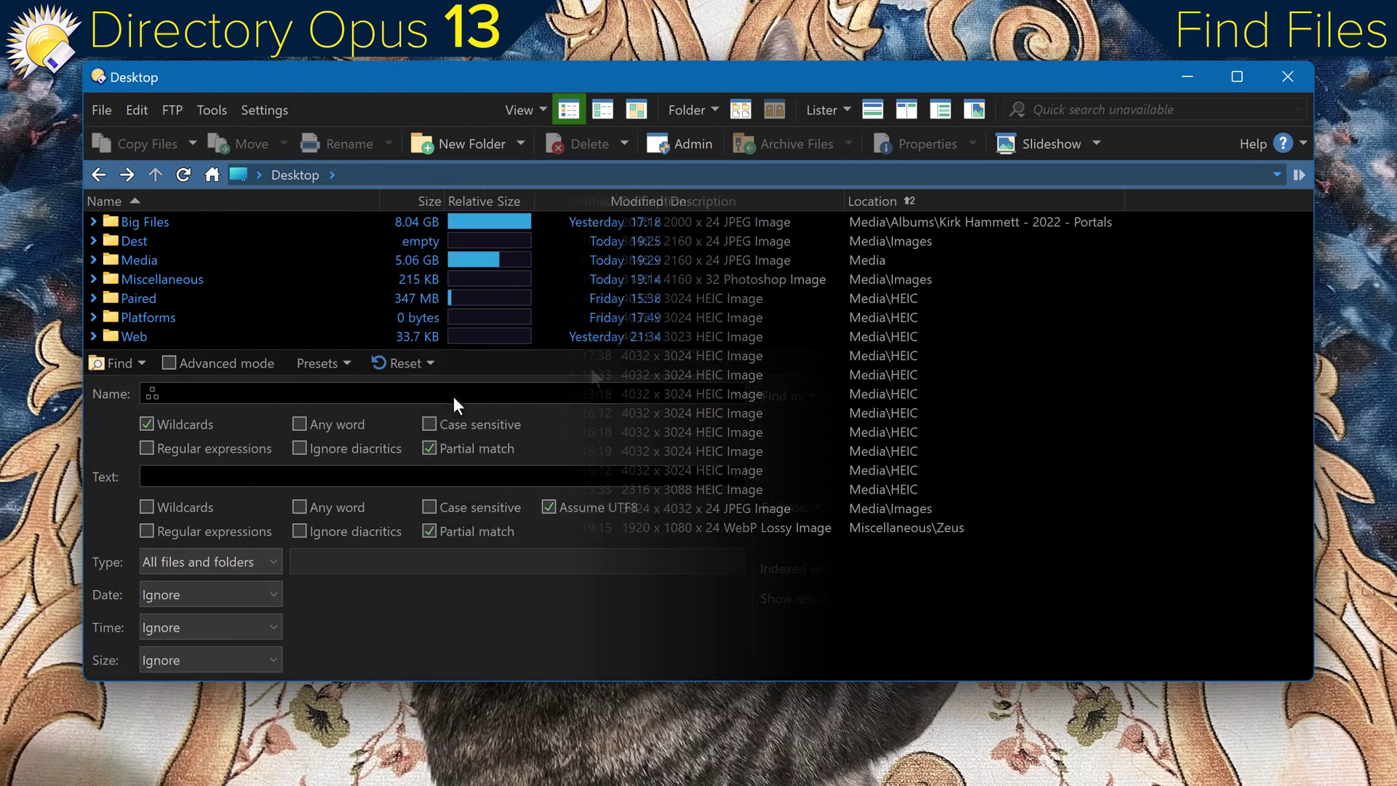
left_click(341, 427)
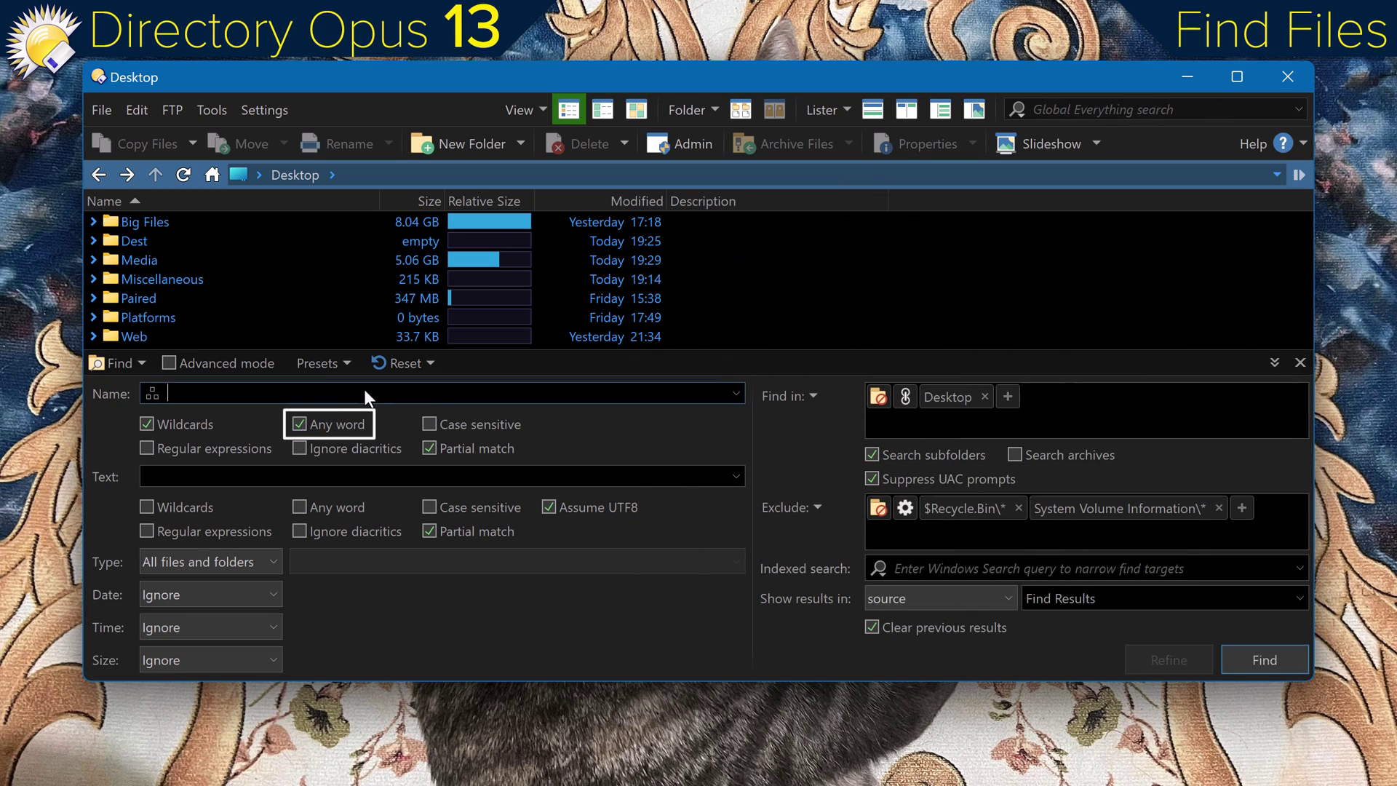
left_click(364, 393)
type("+Tes")
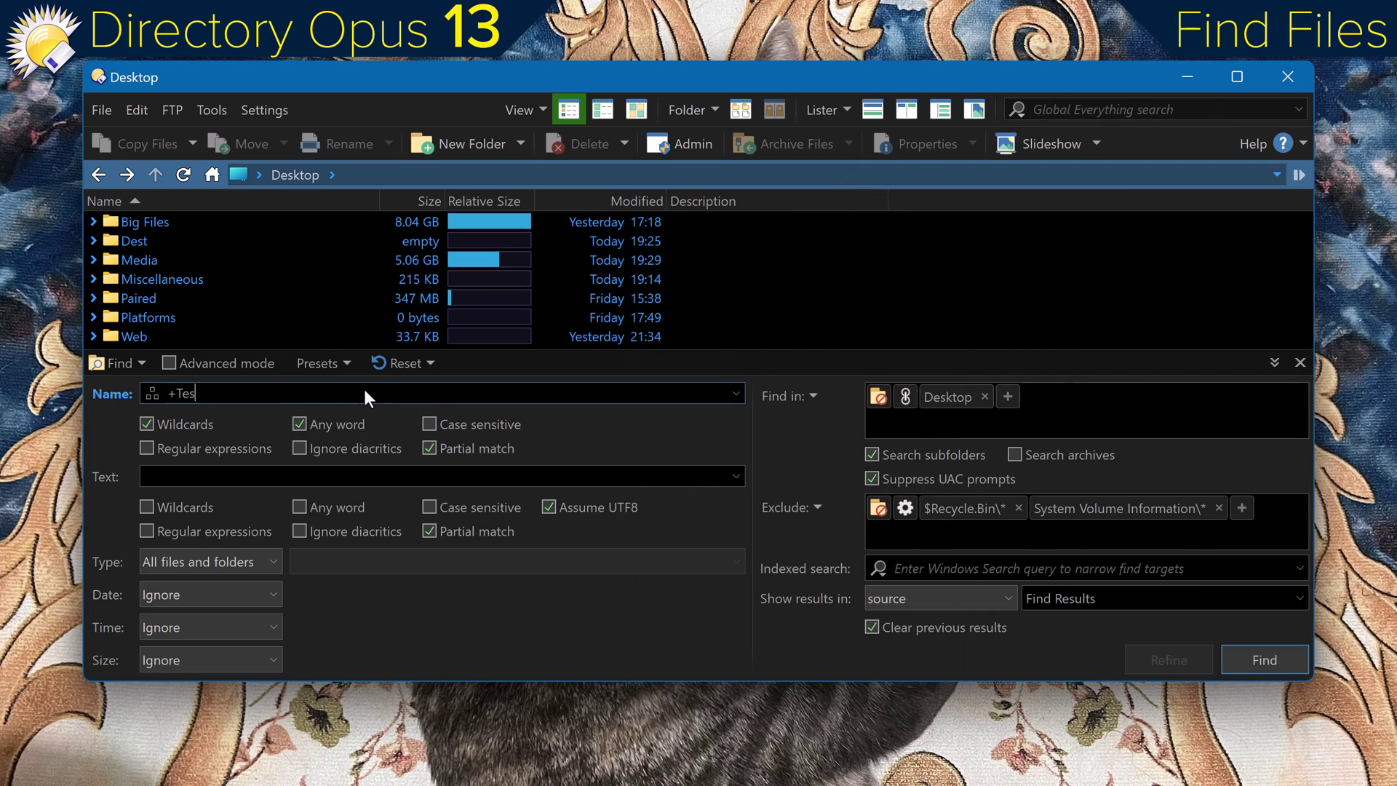
type("t +HDR")
key("Return")
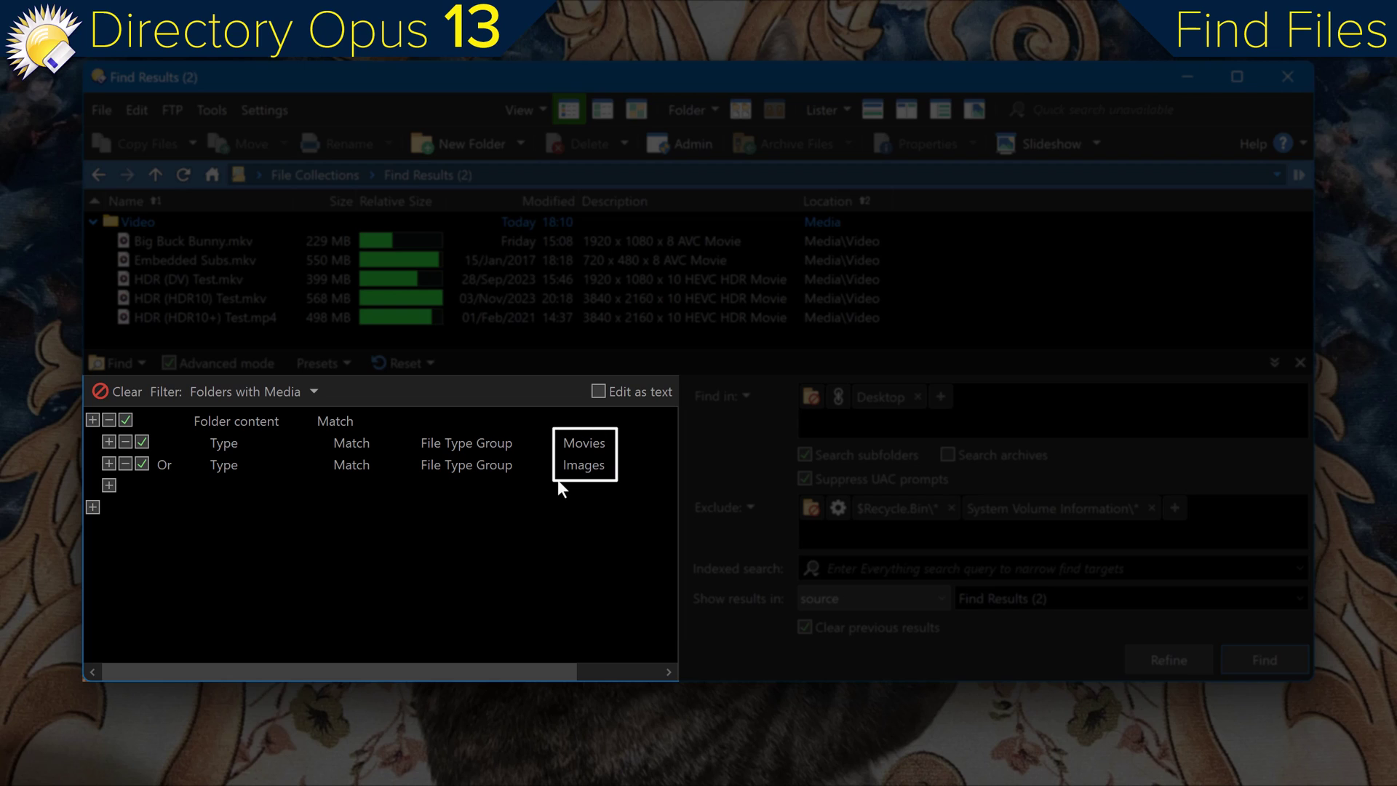
left_click(599, 392)
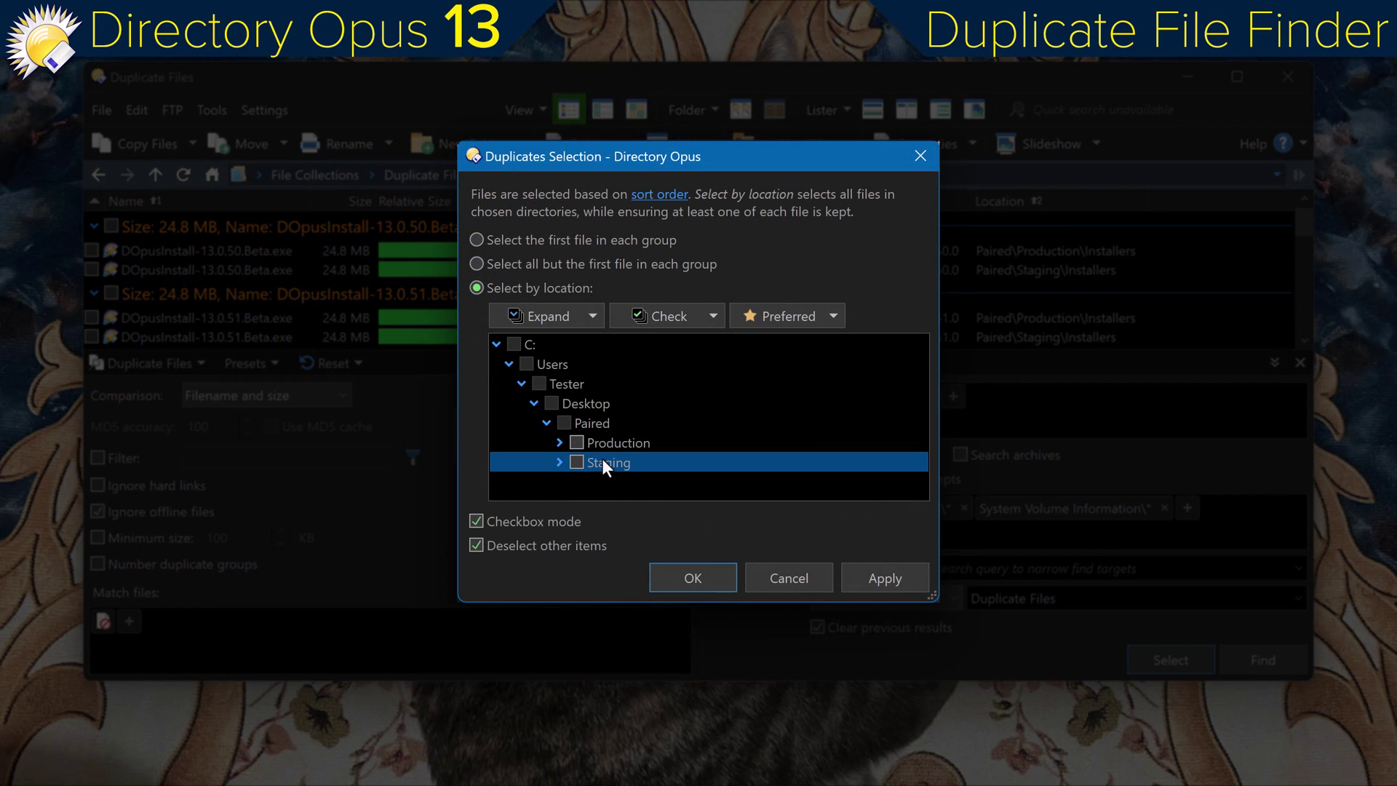
Select duplicates located in the Staging folder and check the whole Paired branch
left_click(577, 462)
left_click(710, 316)
left_click(677, 426)
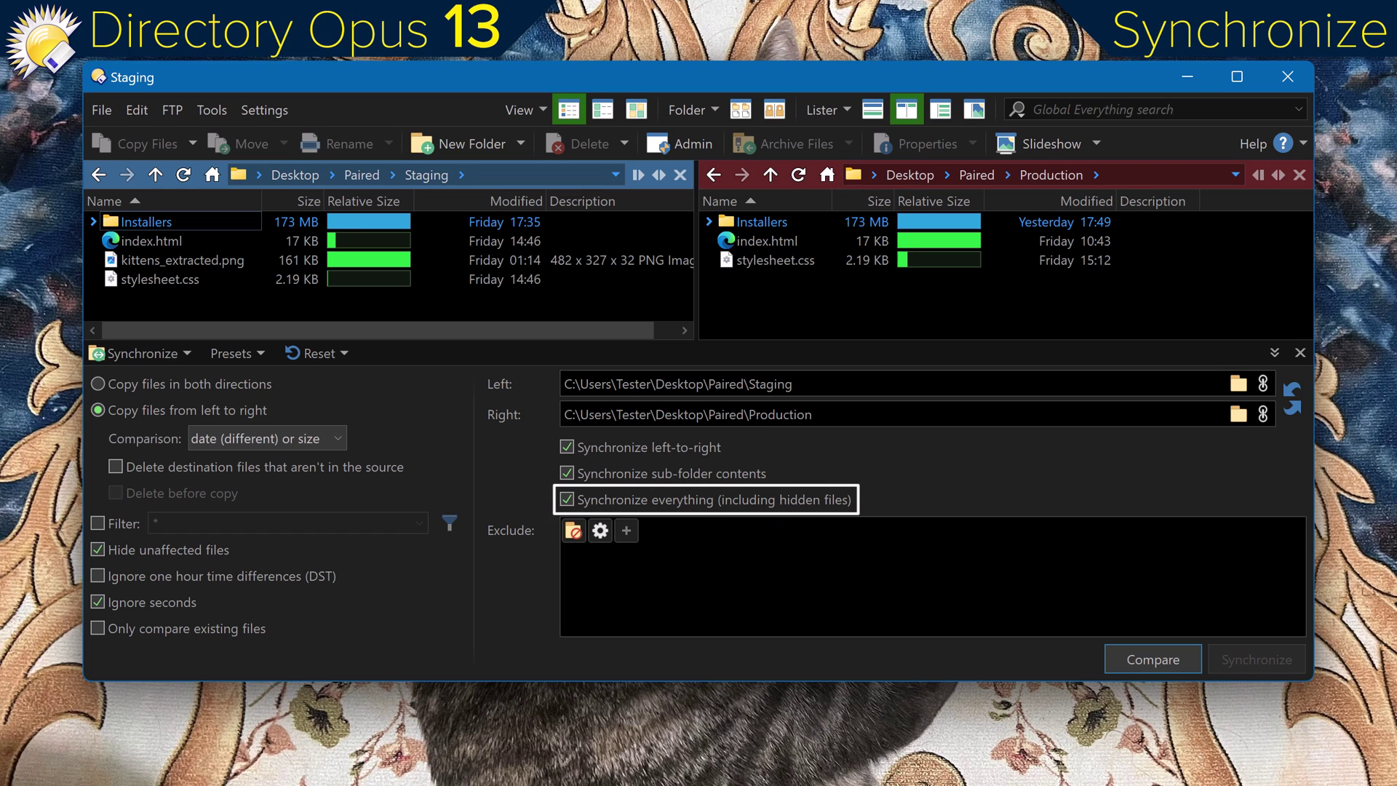
Show the available comparison methods in the Comparison dropdown for the Staging/Production sync
left_click(335, 438)
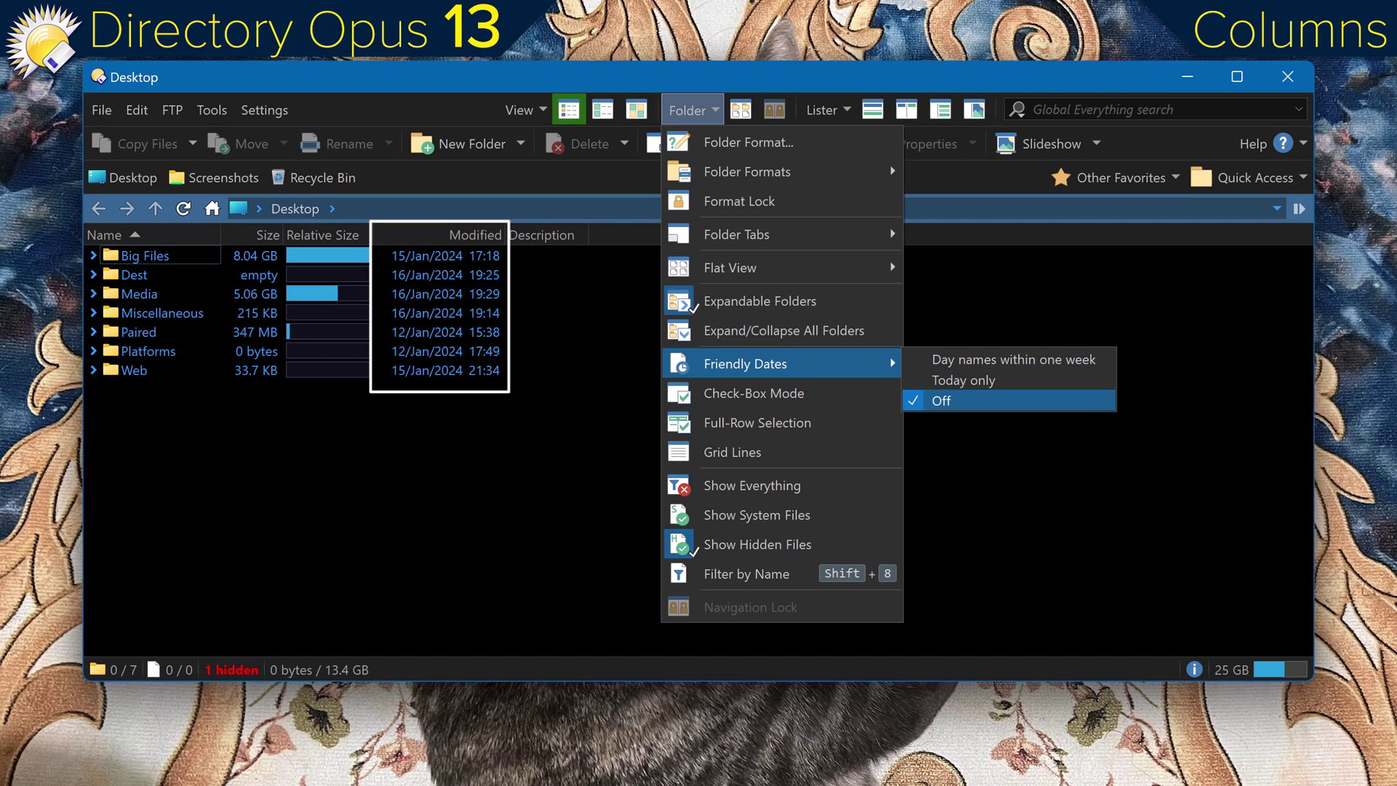
mouse_move(296, 648)
left_mouse_down()
mouse_move(438, 651)
mouse_move(263, 653)
left_mouse_up()
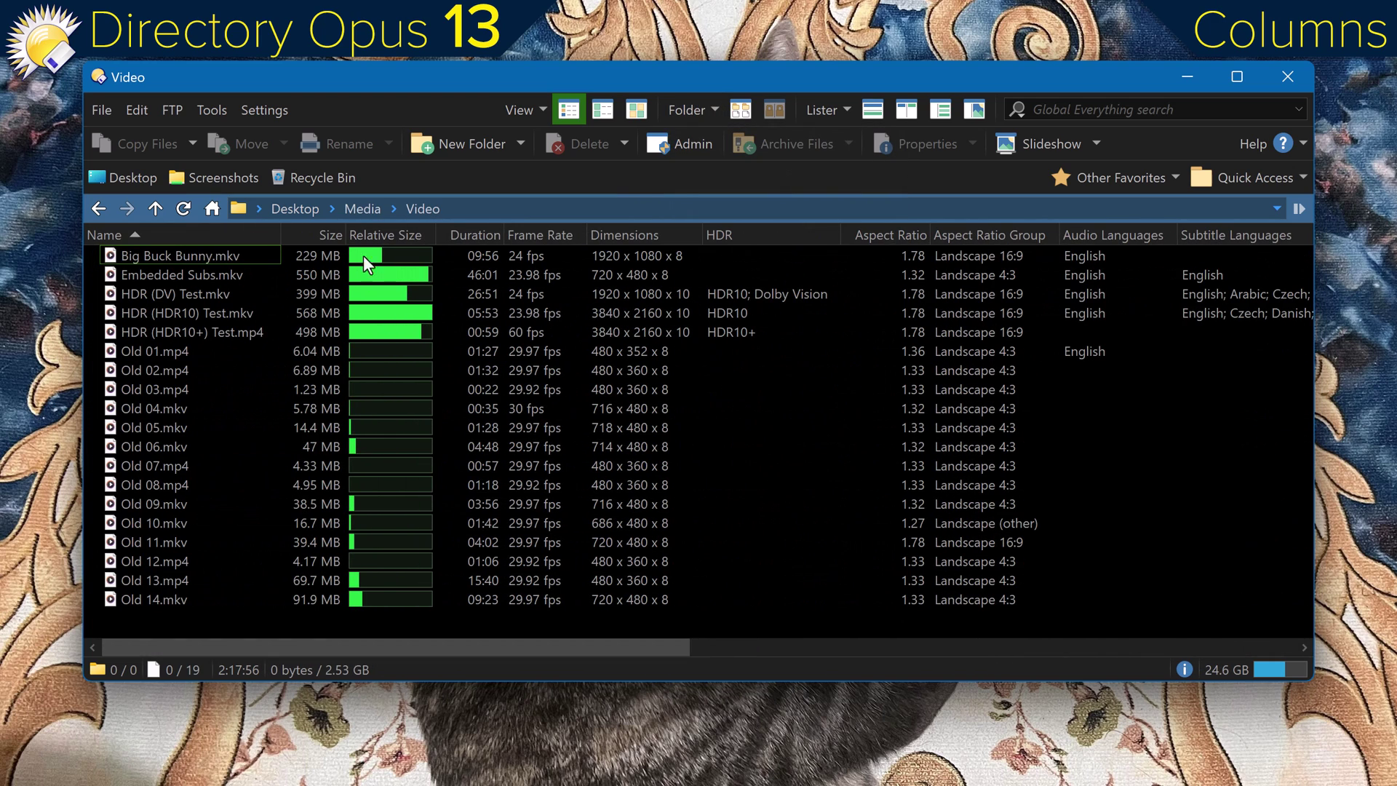
Freeze Video columns through Relative Size, then paste six rows with headings into Notepad
right_click(375, 239)
left_click(468, 298)
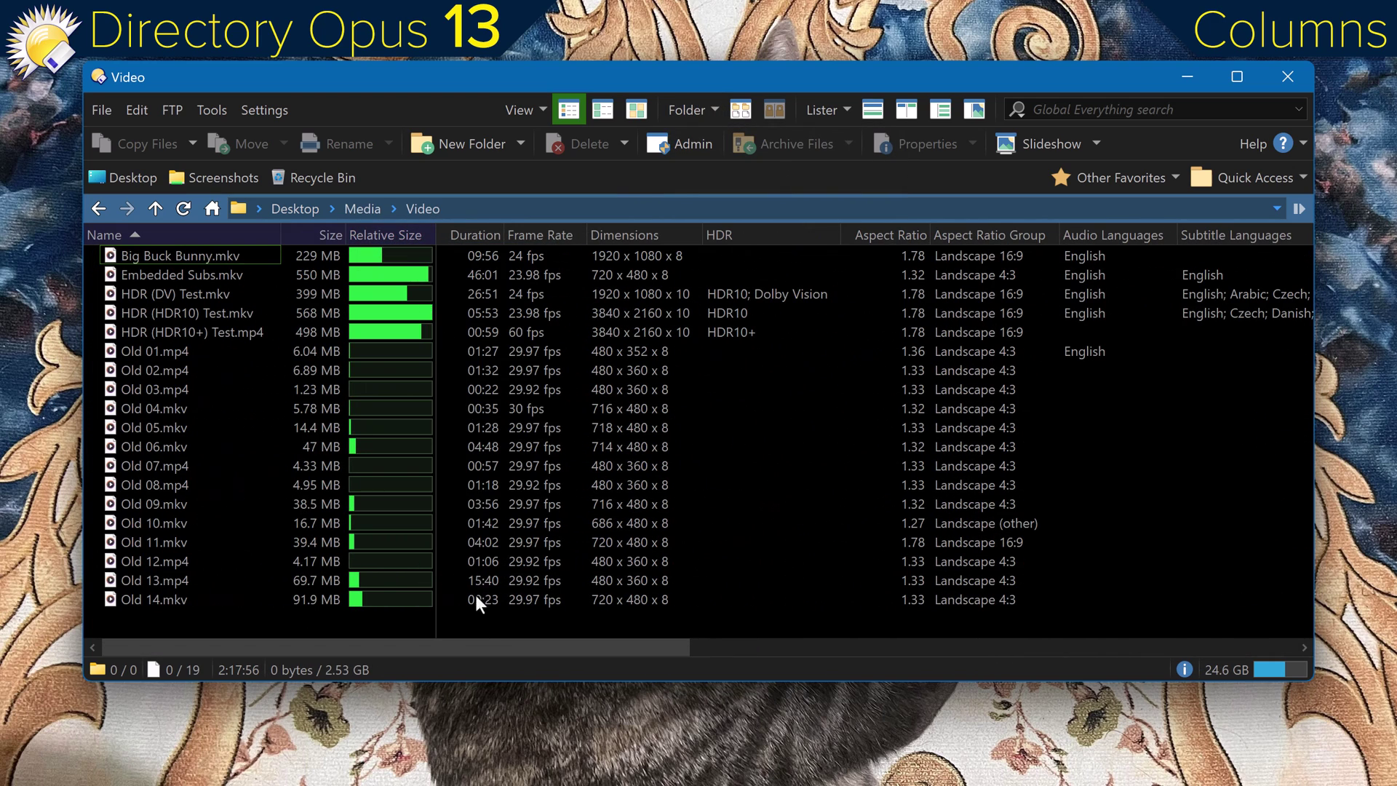
mouse_move(476, 649)
left_mouse_down()
mouse_move(675, 644)
mouse_move(382, 638)
left_mouse_up()
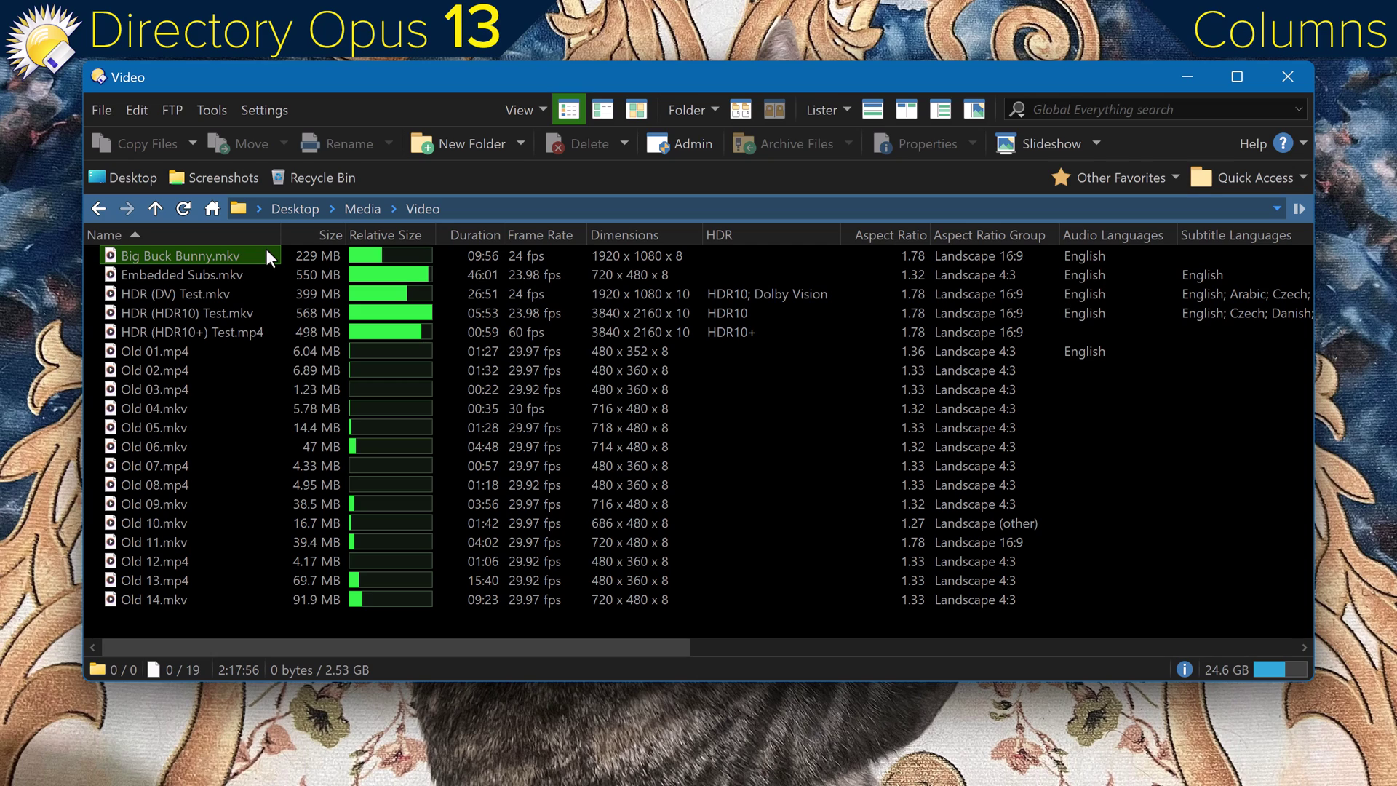
left_click_drag(266, 256, 935, 355)
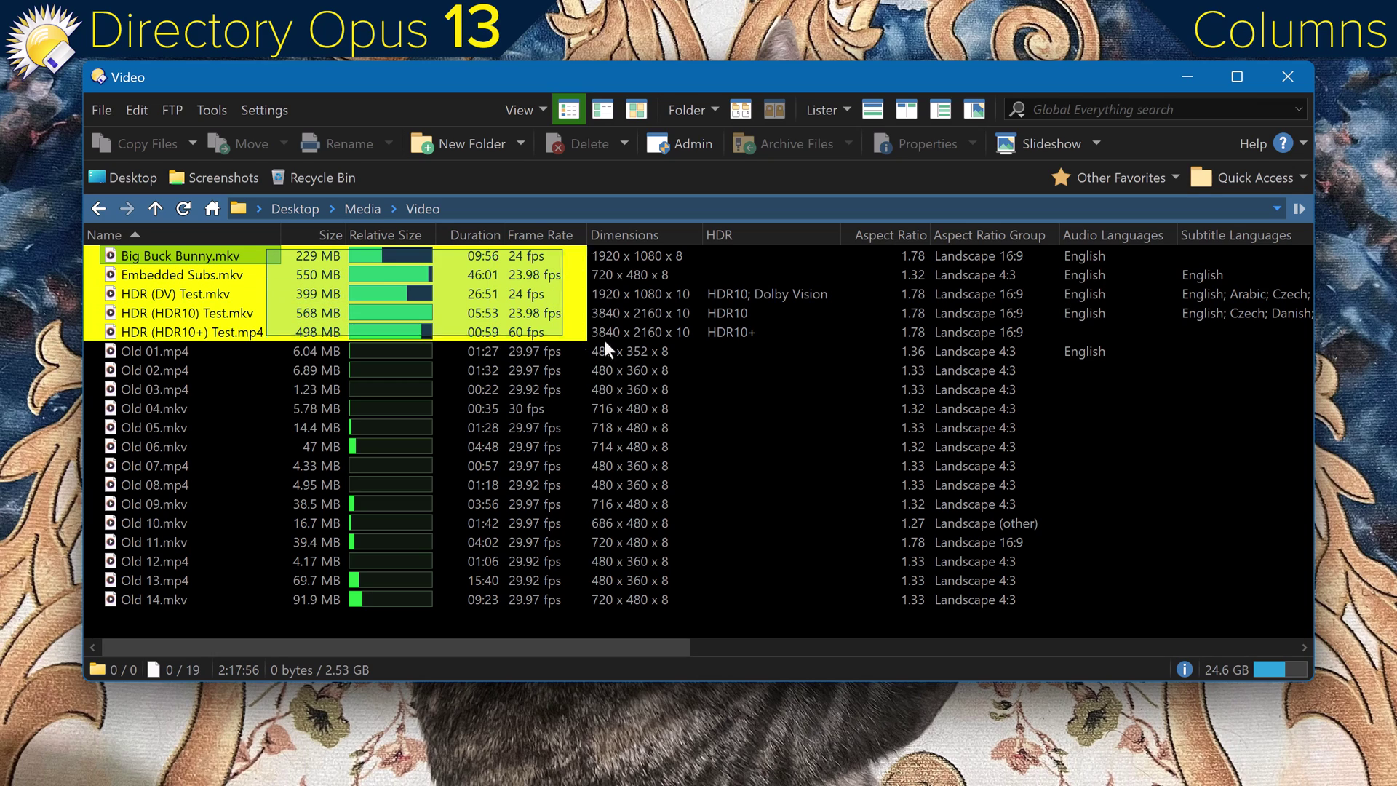
right_click(936, 350)
left_click(992, 406)
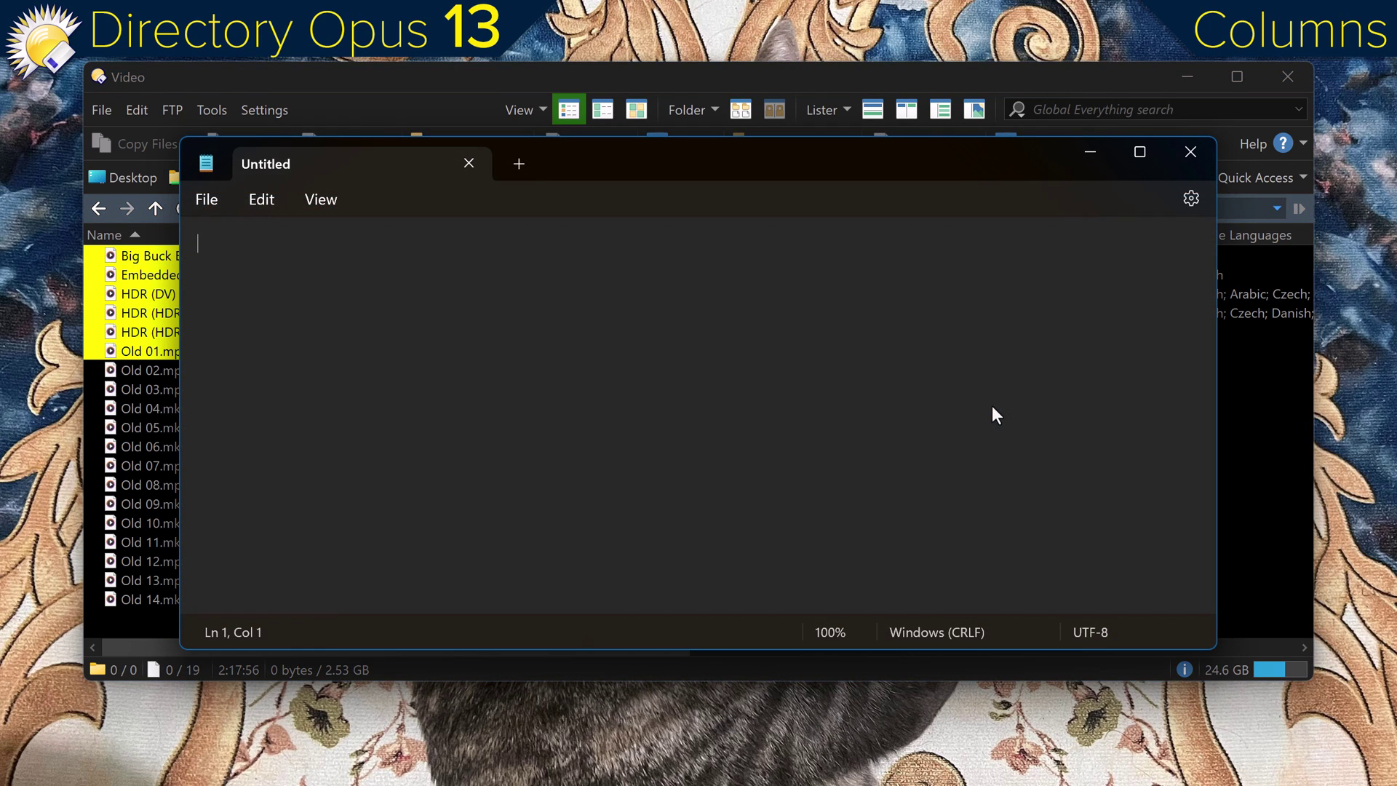
type("Name,Size,Relative Size,Duration,Frame Rate,Dimensions,HDR,Aspect Ratio,Aspect Ratio Group Big Buck Bunny.mkv,229 MB,<bar graph>,09:56,24 fps,1920 x 1080 x 8,,1.78,Landscape 16:9 Embedded Subs.mkv,550 MB,<bar graph>,46:01,23.98 fps,720 x 480 x 8,,1.32,Landscape 4:3 HDR (DV) Test.mkv,399 MB,<bar graph>,26:51,24 fps,1920 x 1080 x 10,HDR10; Dolby Vision,1.78,Landscape 16:9 HDR (HDR10) Test.mkv,568 MB,<bar graph>,05:53,23.98 fps,3840 x 2160 x 10,HDR10,1.78,Landscape 16:9 HDR (HDR10+) Test.mp4,498 MB,<bar graph>,00:59,60 fps,3840 x 2160 x 10,HDR10+,1.78,Landscape 16:9 Old 01.mp4,6.04 MB,<bar graph>,01:27,29.97 fps,480 x 352 x 8,,1.36,Landscape 4:3")
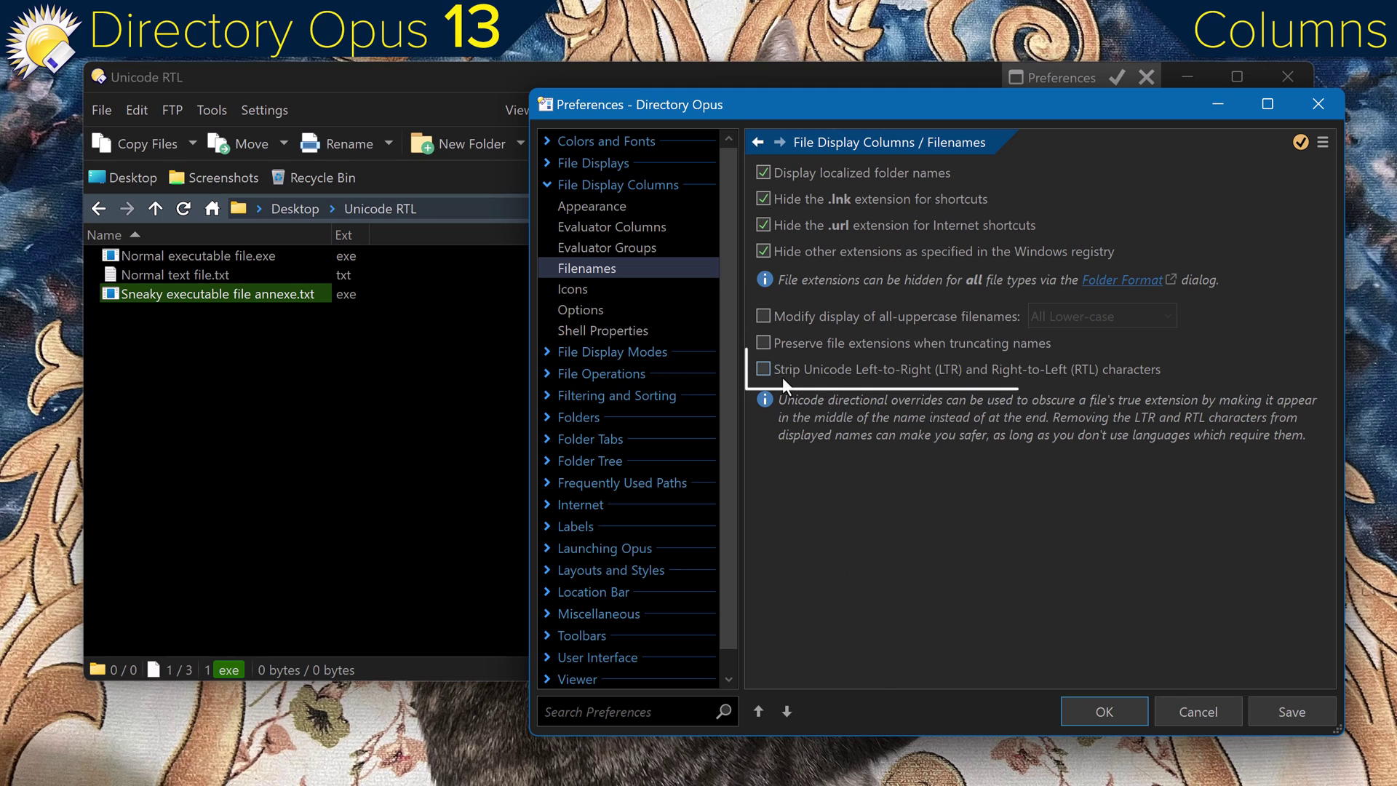
Strip Unicode left-to-right and right-to-left characters, then narrow the Name column to show truncation
left_click(782, 377)
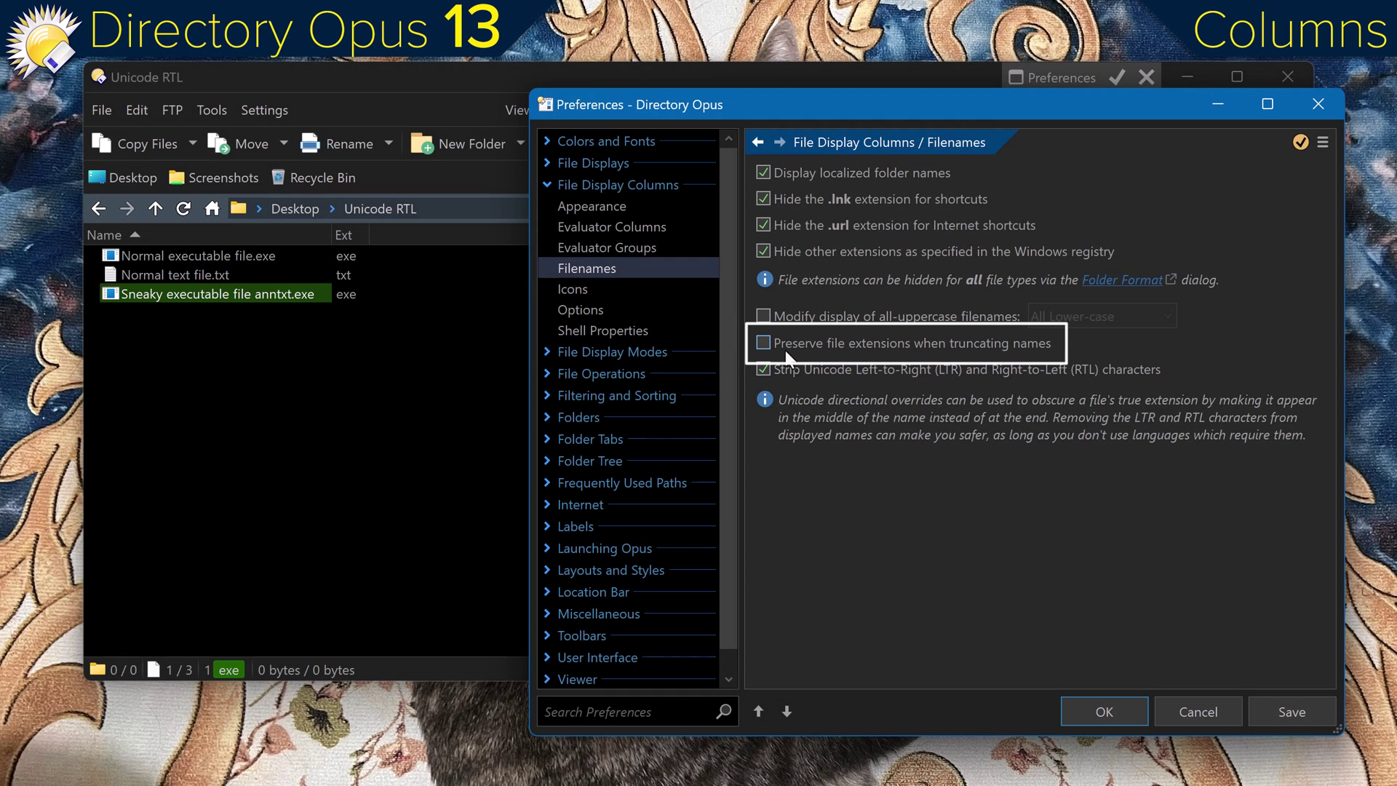
left_click_drag(324, 257, 221, 256)
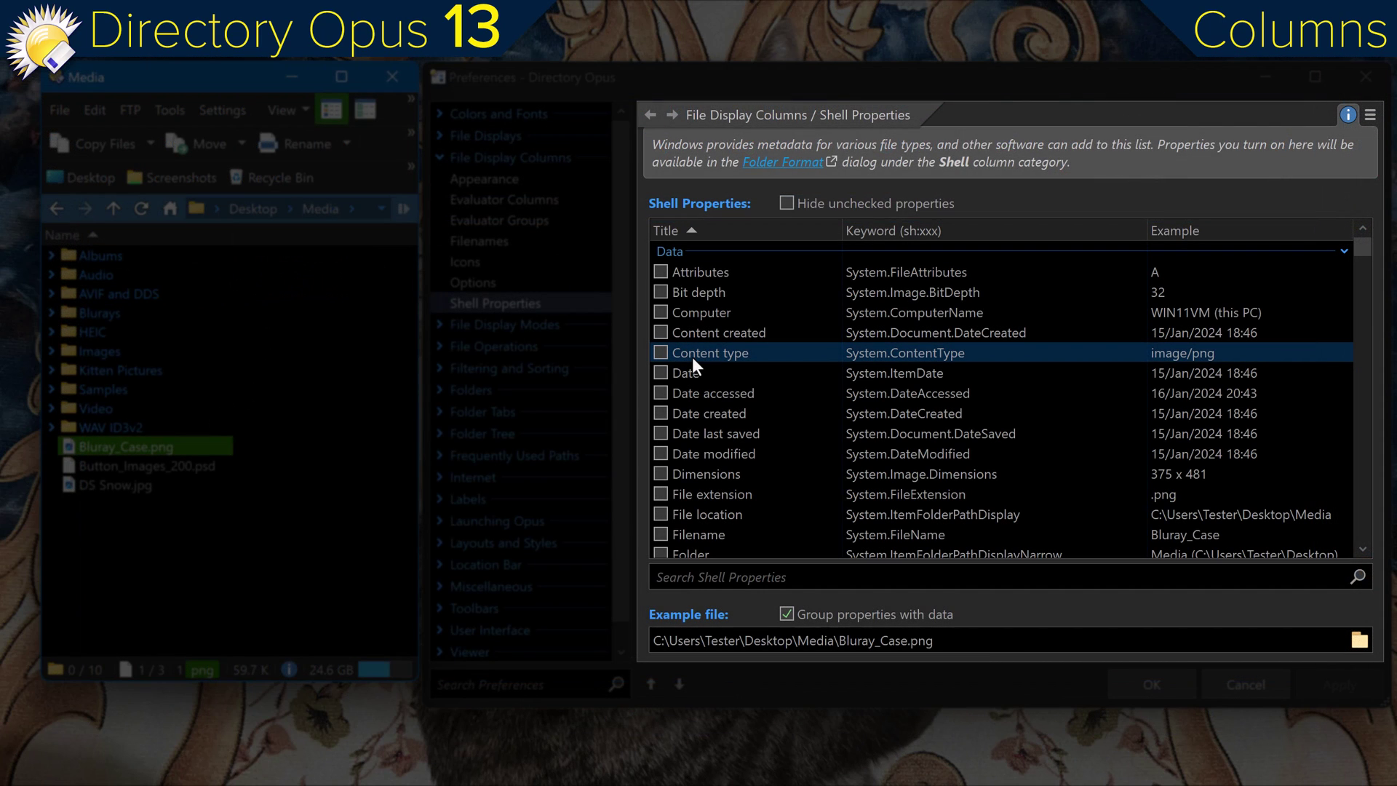
Enable the Content type shell property and add it as a lister column
left_click(661, 355)
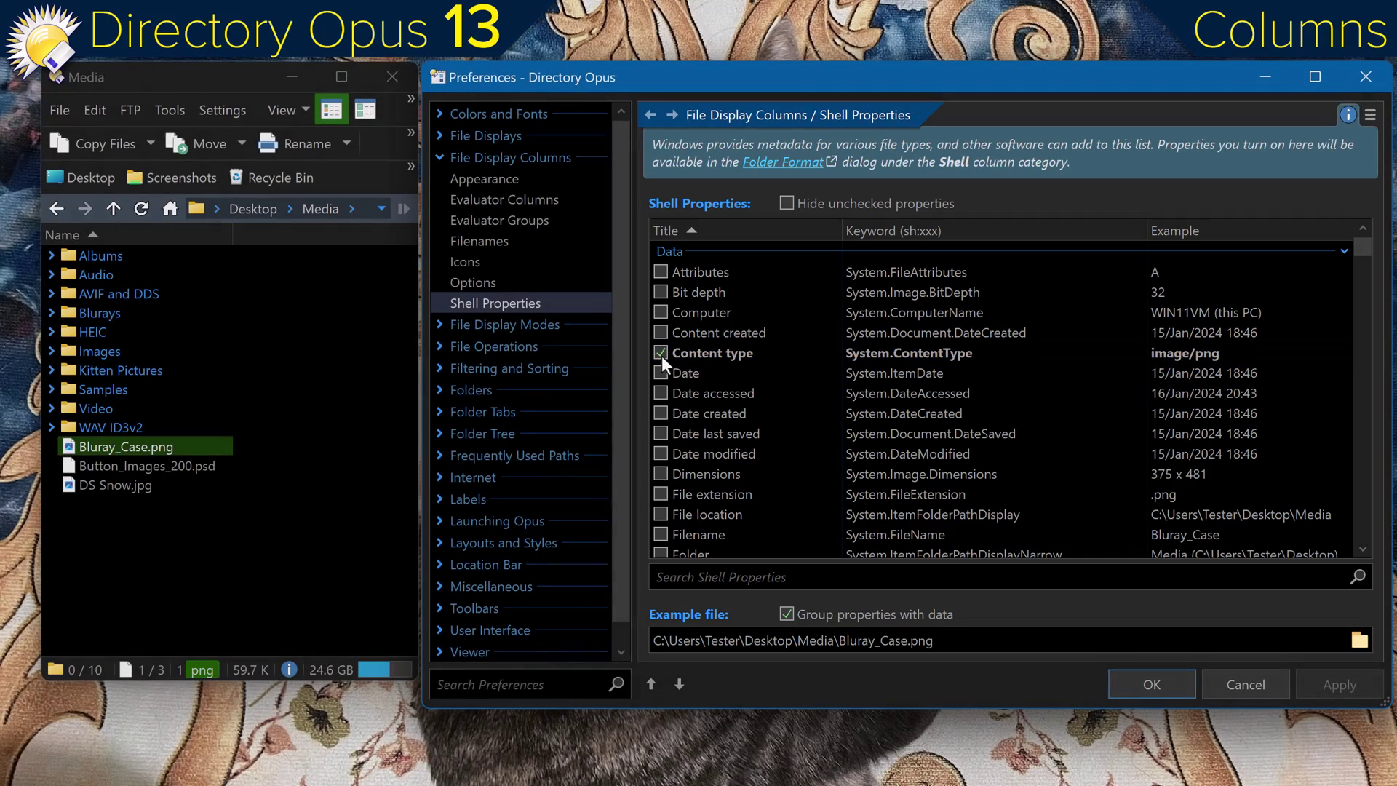
left_click(1152, 684)
right_click(272, 241)
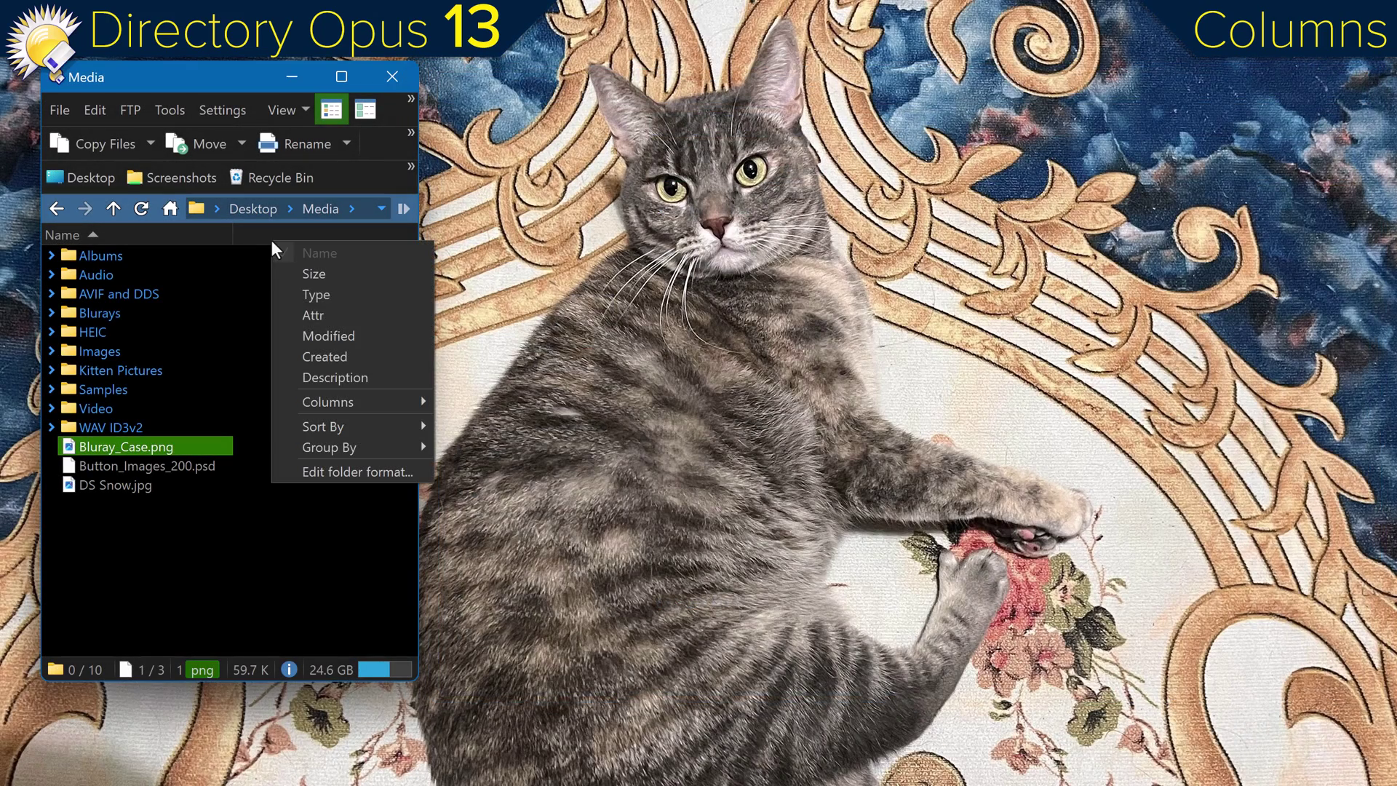
mouse_move(477, 658)
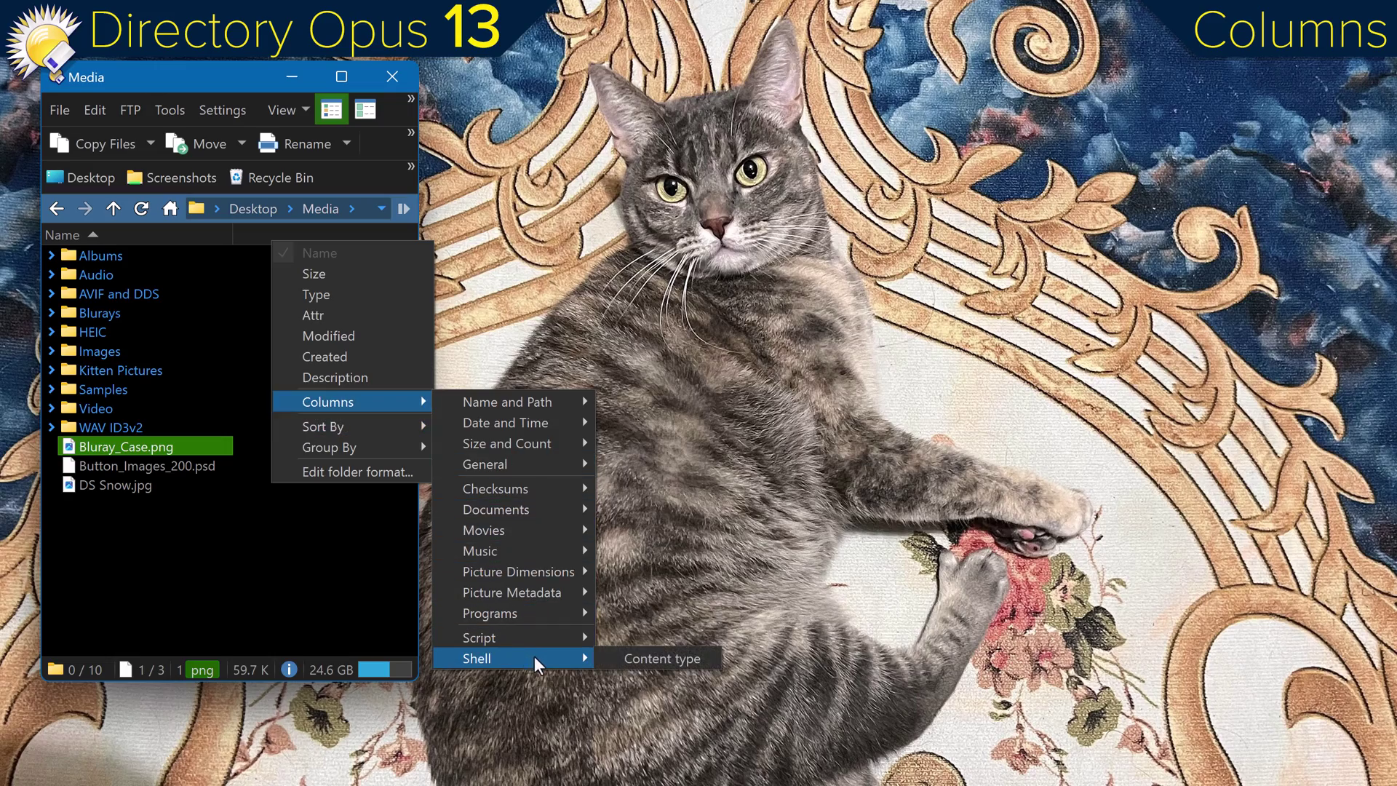
left_click(673, 661)
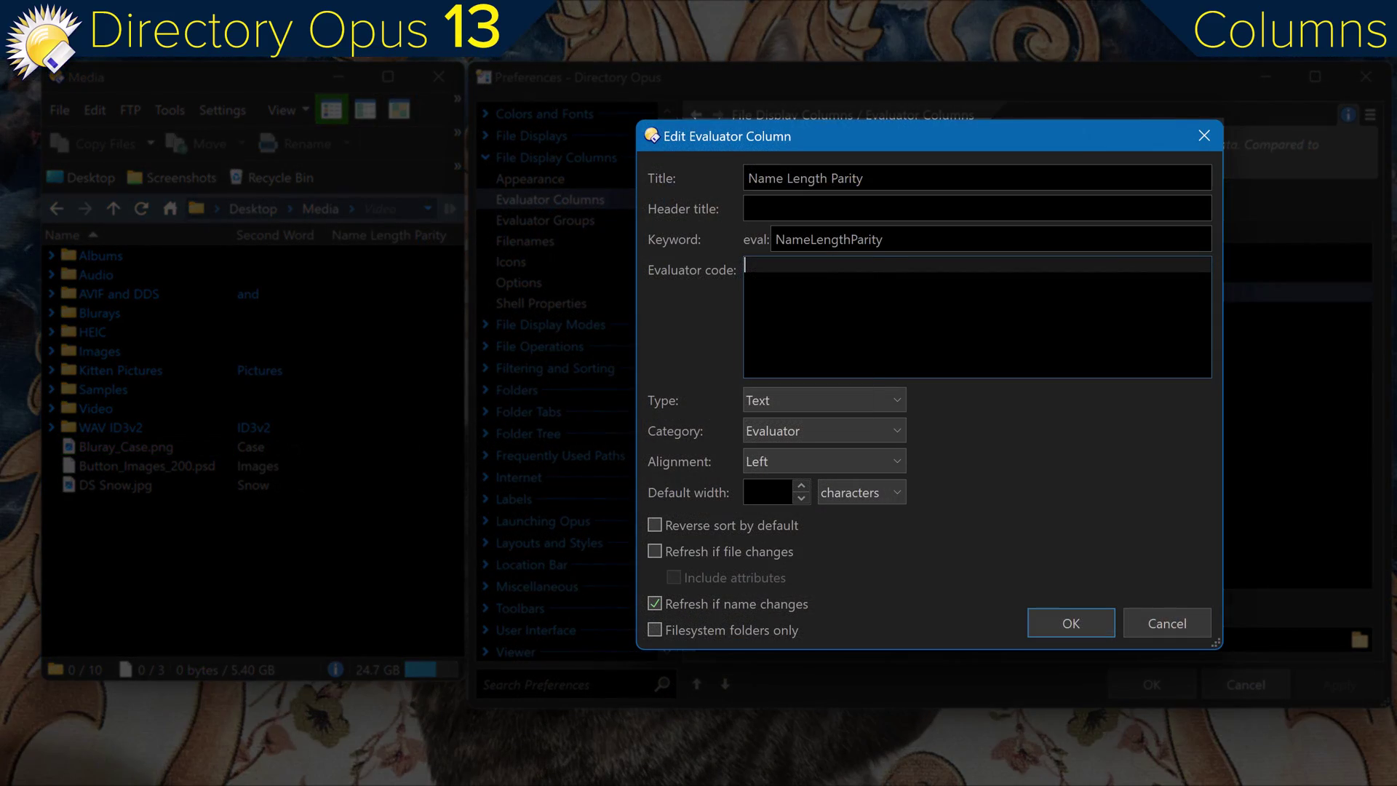
type("if ((Len(name) Mod 2) == 0)")
Add the Name Length Parity evaluator column using Len(name) Mod 2 and apply it
key("Return")
type("return \"Even\";")
key("Return")
type("return \"Odd\";")
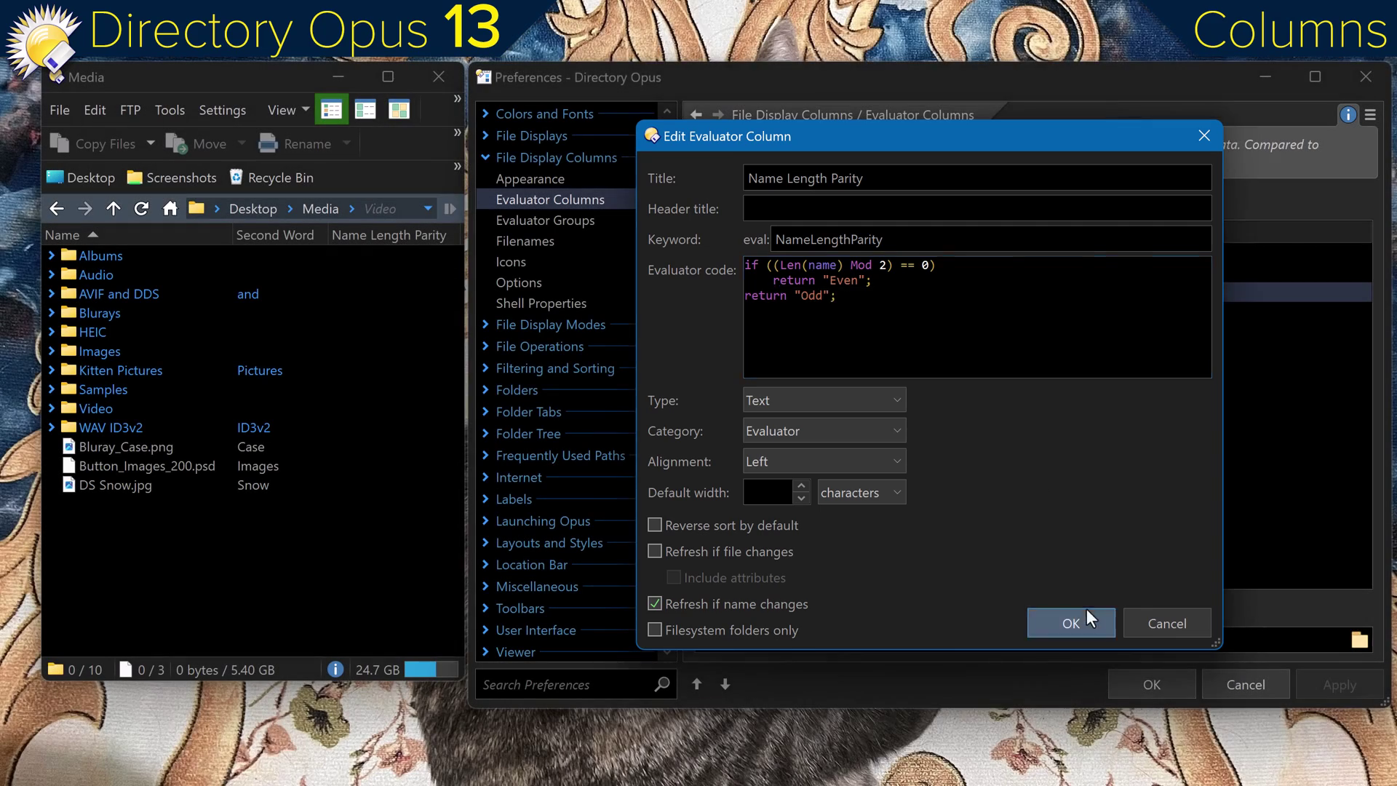
left_click(1071, 623)
left_click(1339, 685)
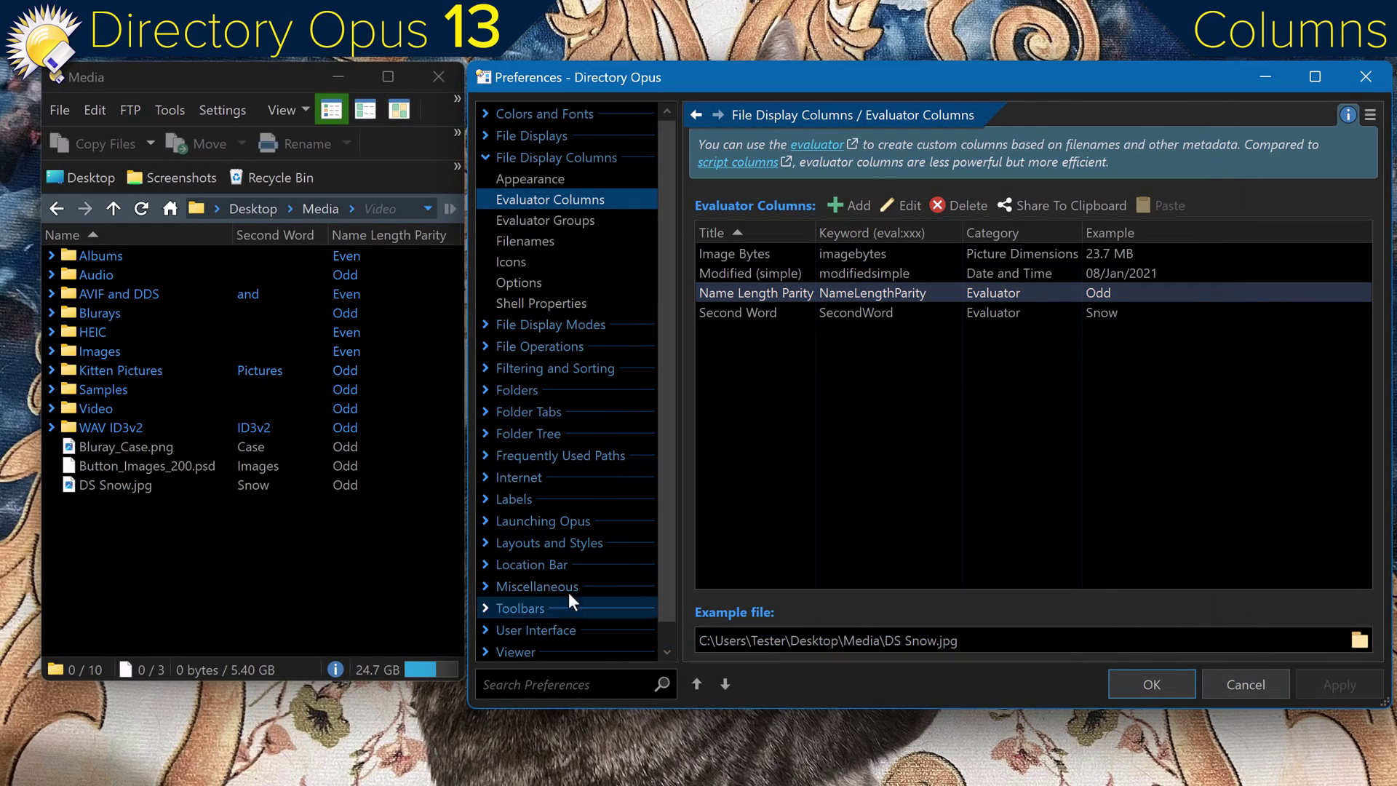
Rename DS Snow.jpg to DS Snow2.jpg, then undo the rename
left_click(114, 486)
key("F2")
type("2")
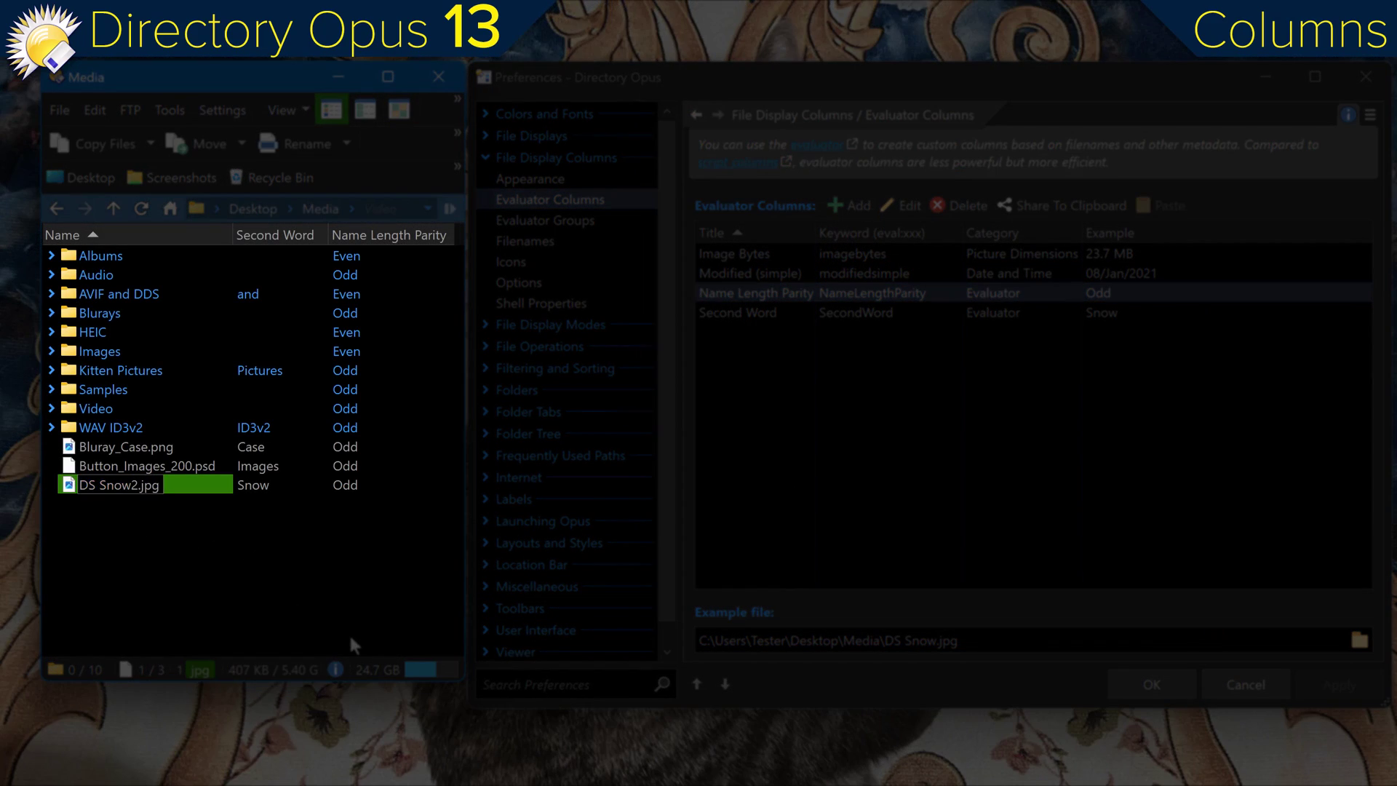
key("Return")
key("ctrl+z")
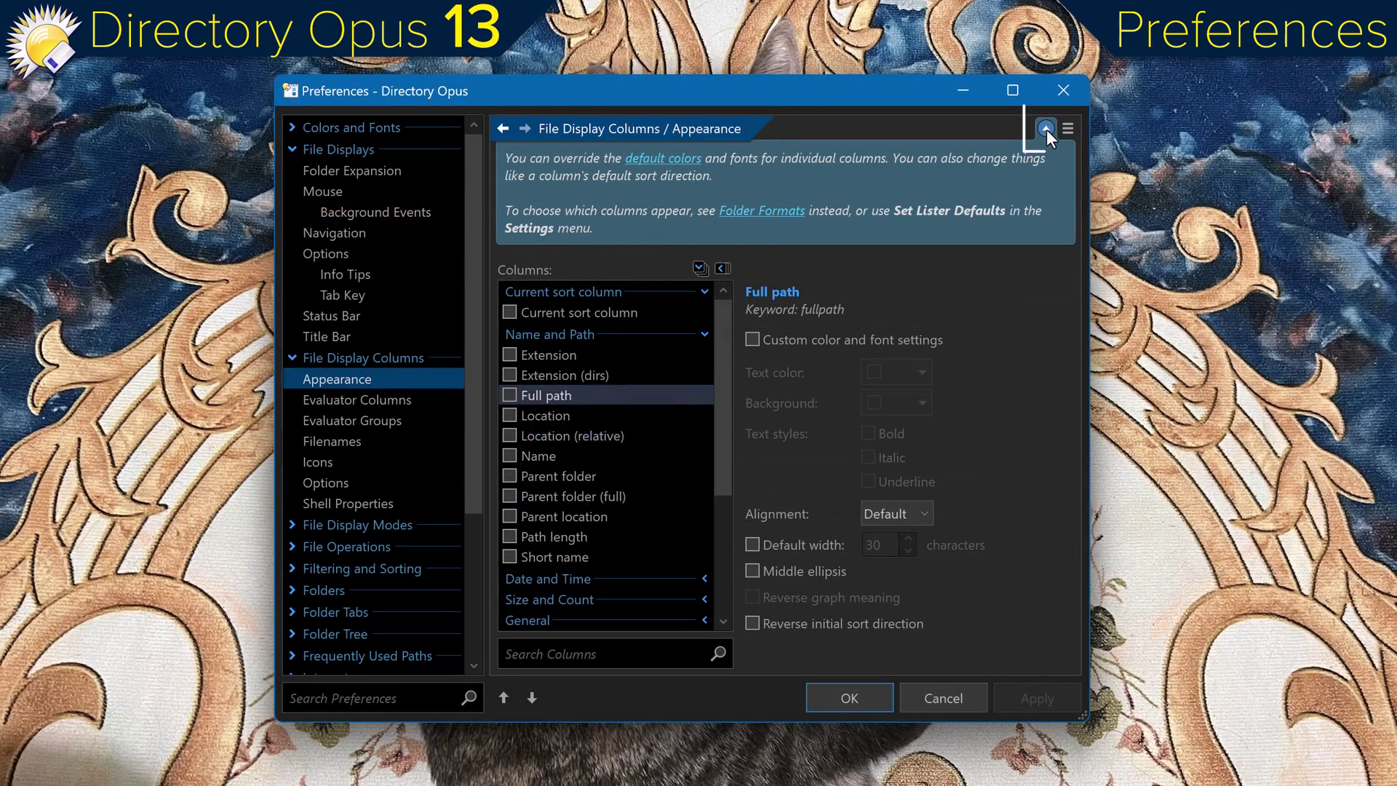
Toggle the page info, star Background Events, collapse branches, and open the starred page
left_click(1047, 131)
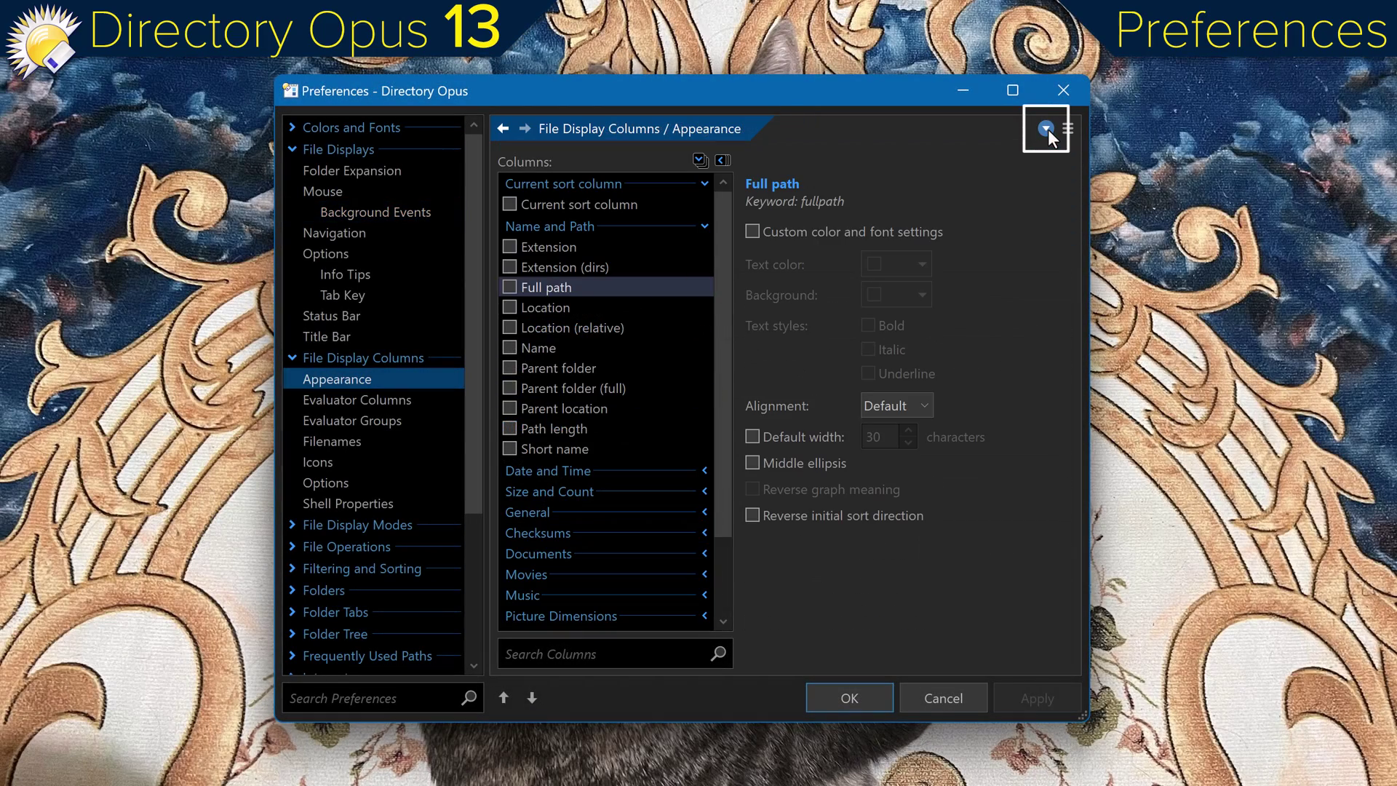
left_click(1047, 130)
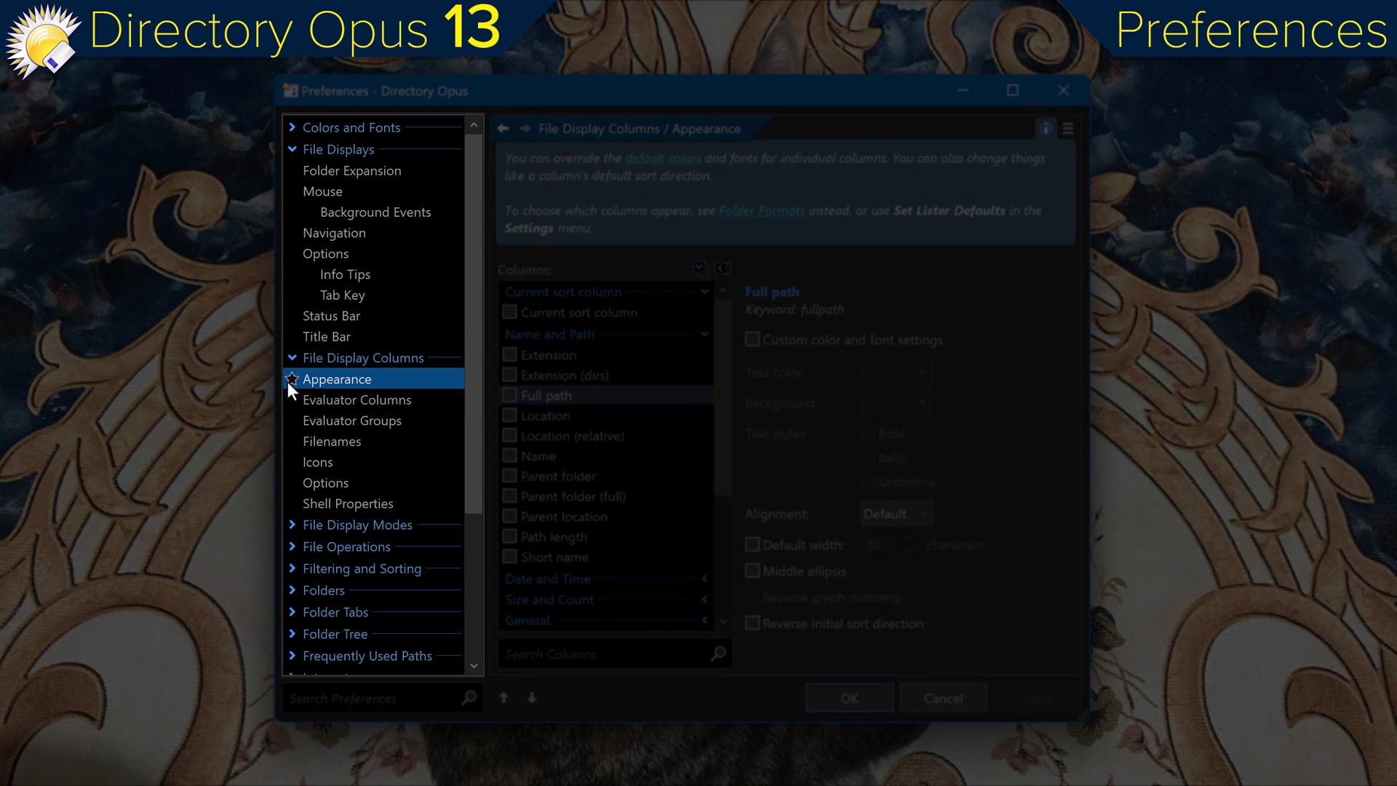
left_click(375, 254)
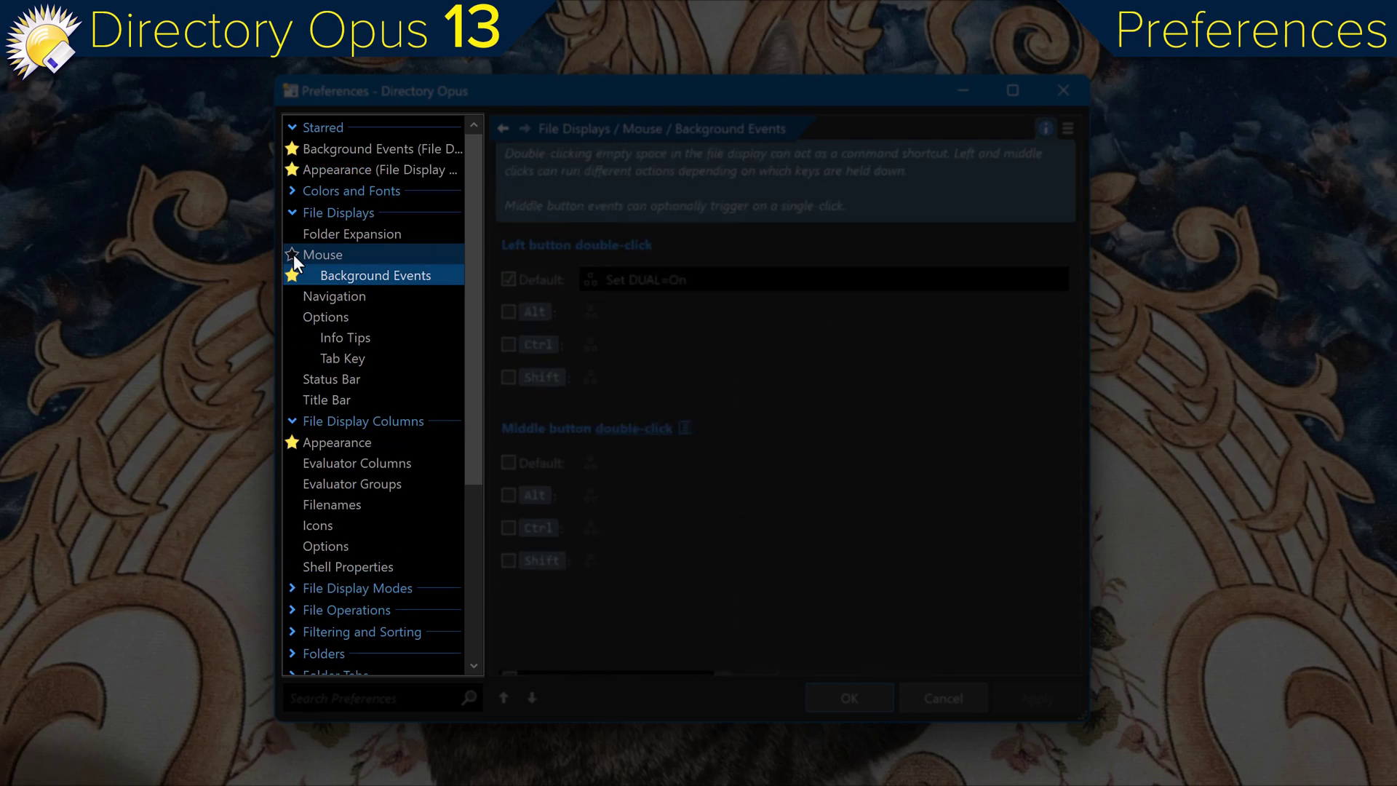
left_click(319, 214)
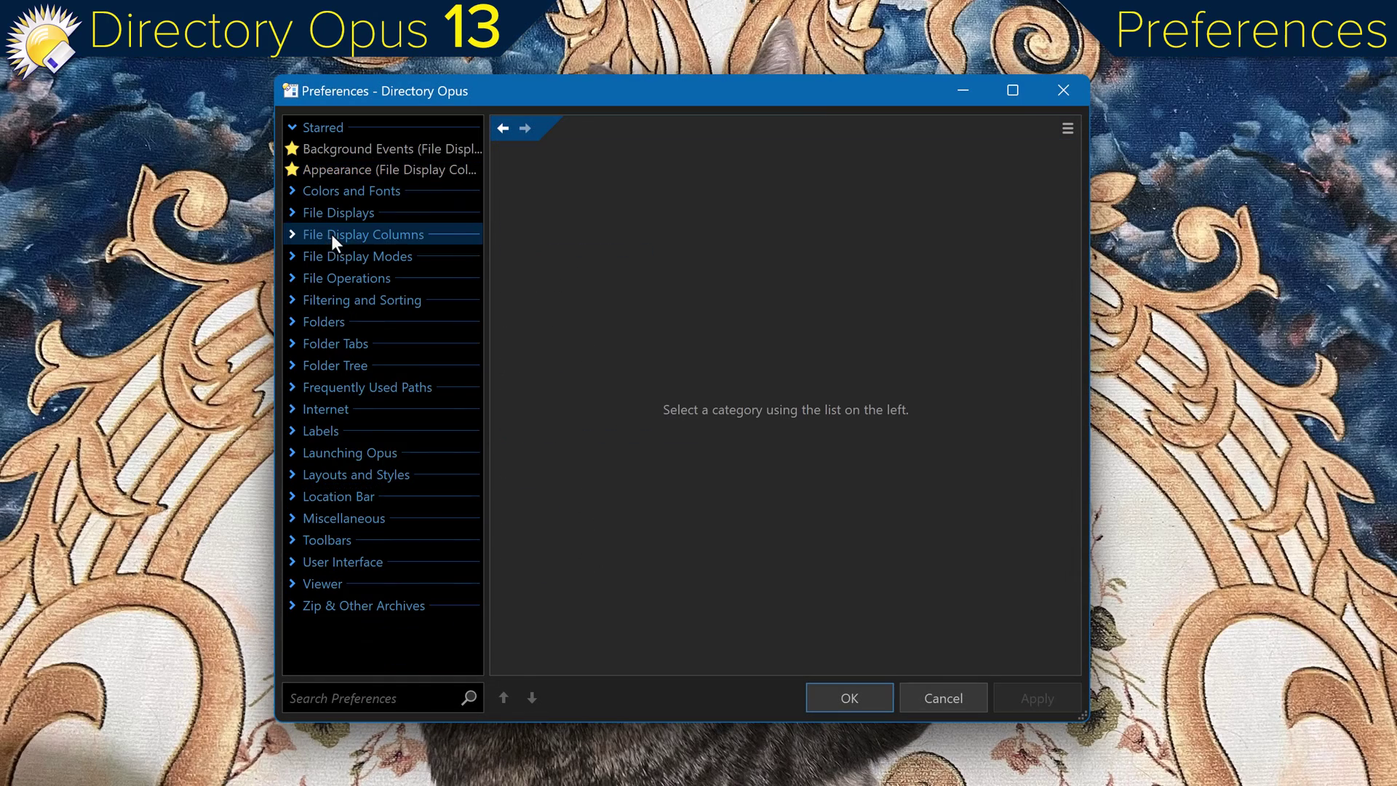
left_click(375, 149)
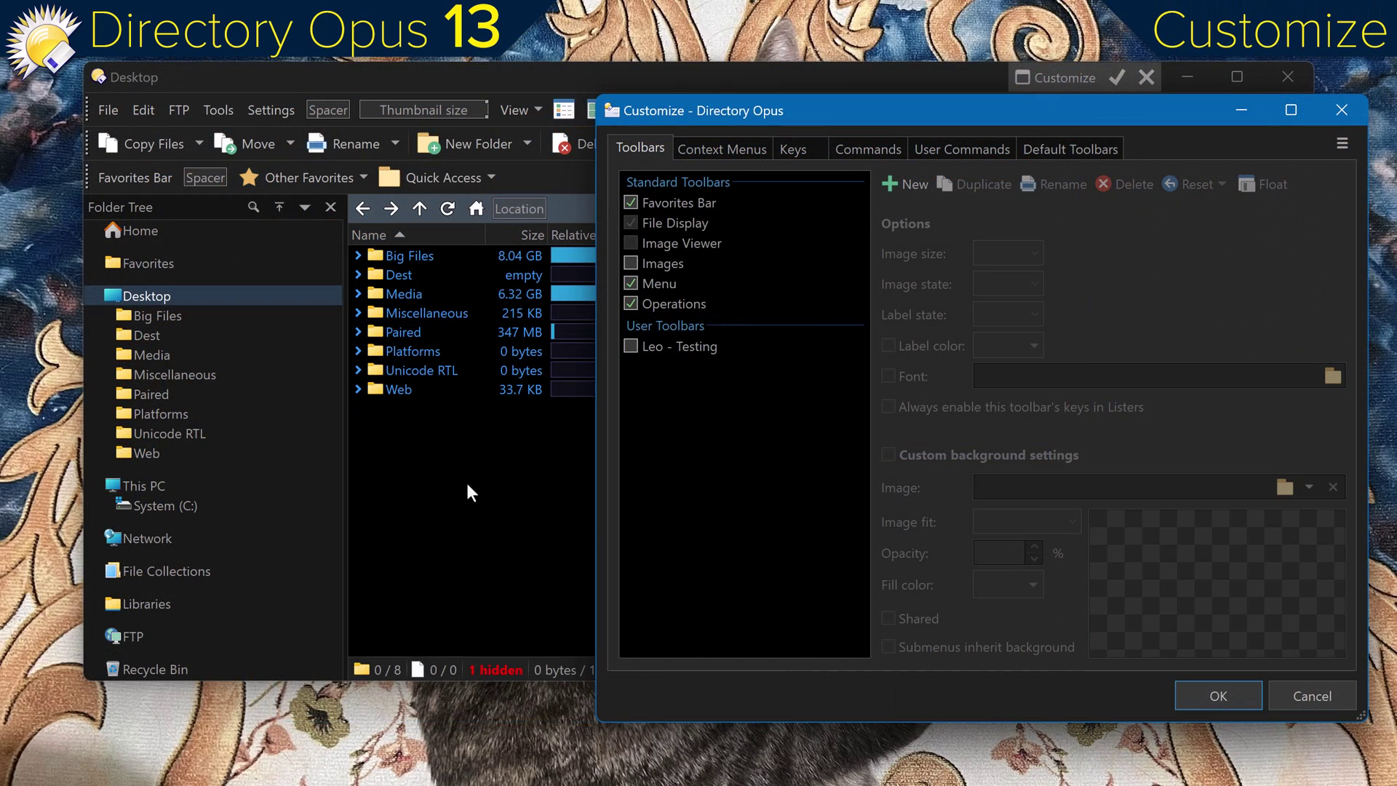
Switch between the Desktop lister and Customize dialog, then discard toolbar edits and exit customize mode
left_click(467, 481)
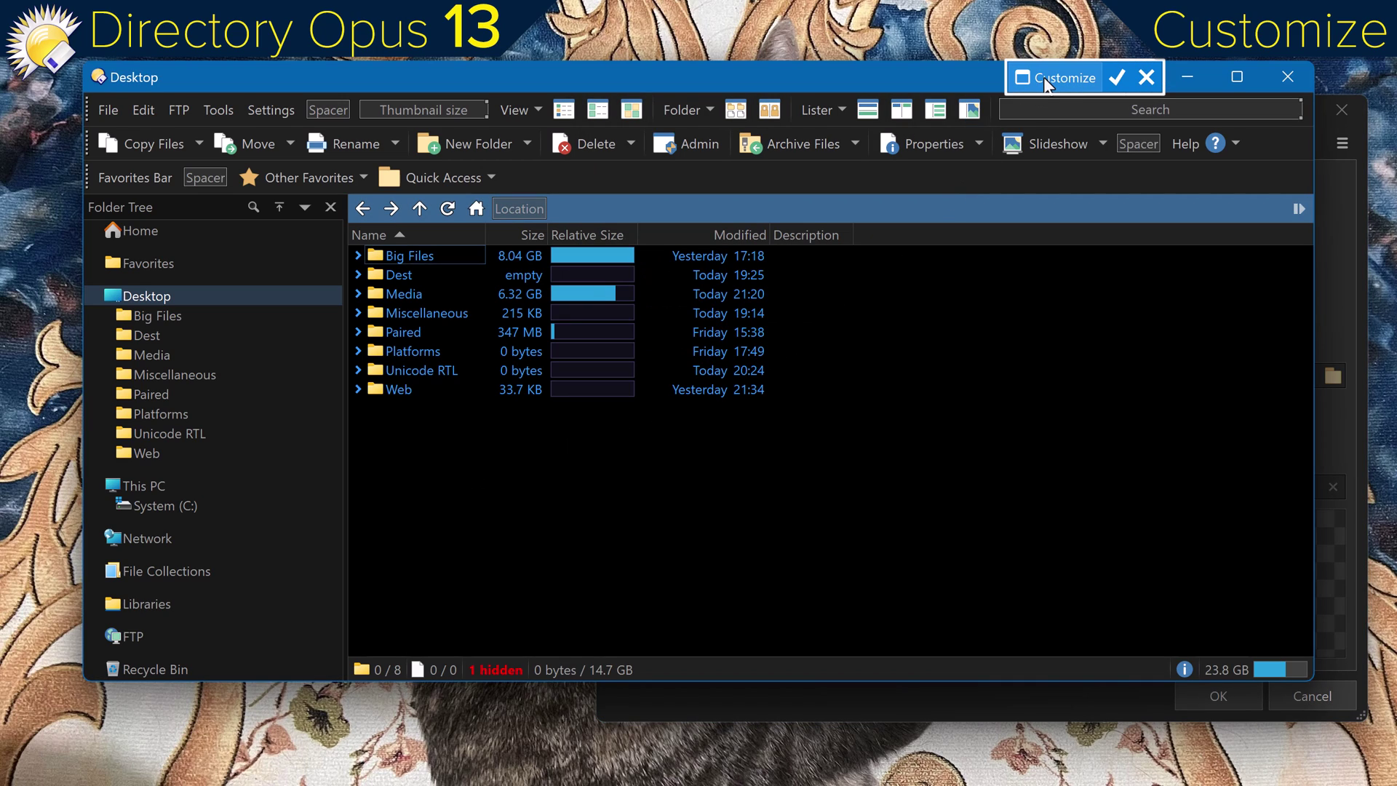
left_click(1056, 78)
left_click(481, 495)
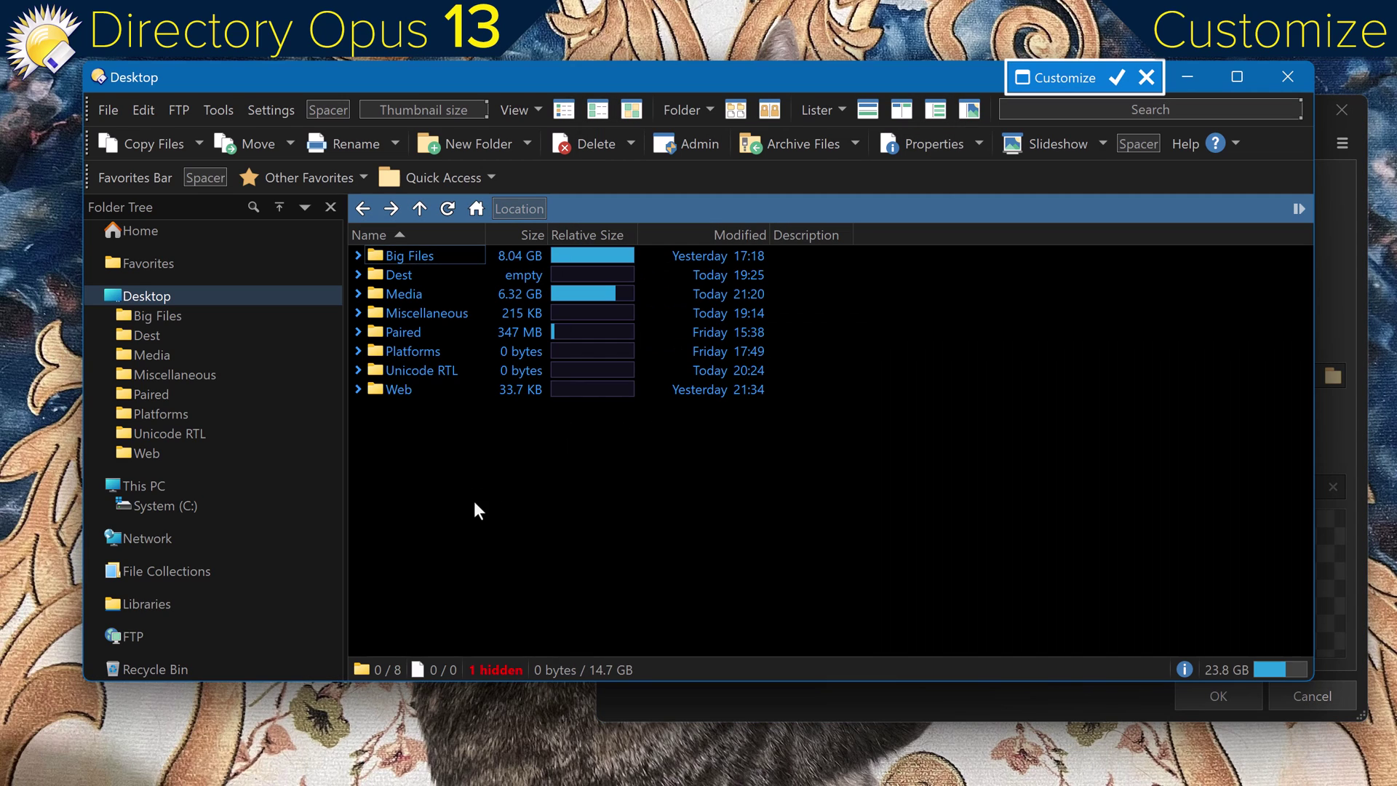
left_click(1145, 78)
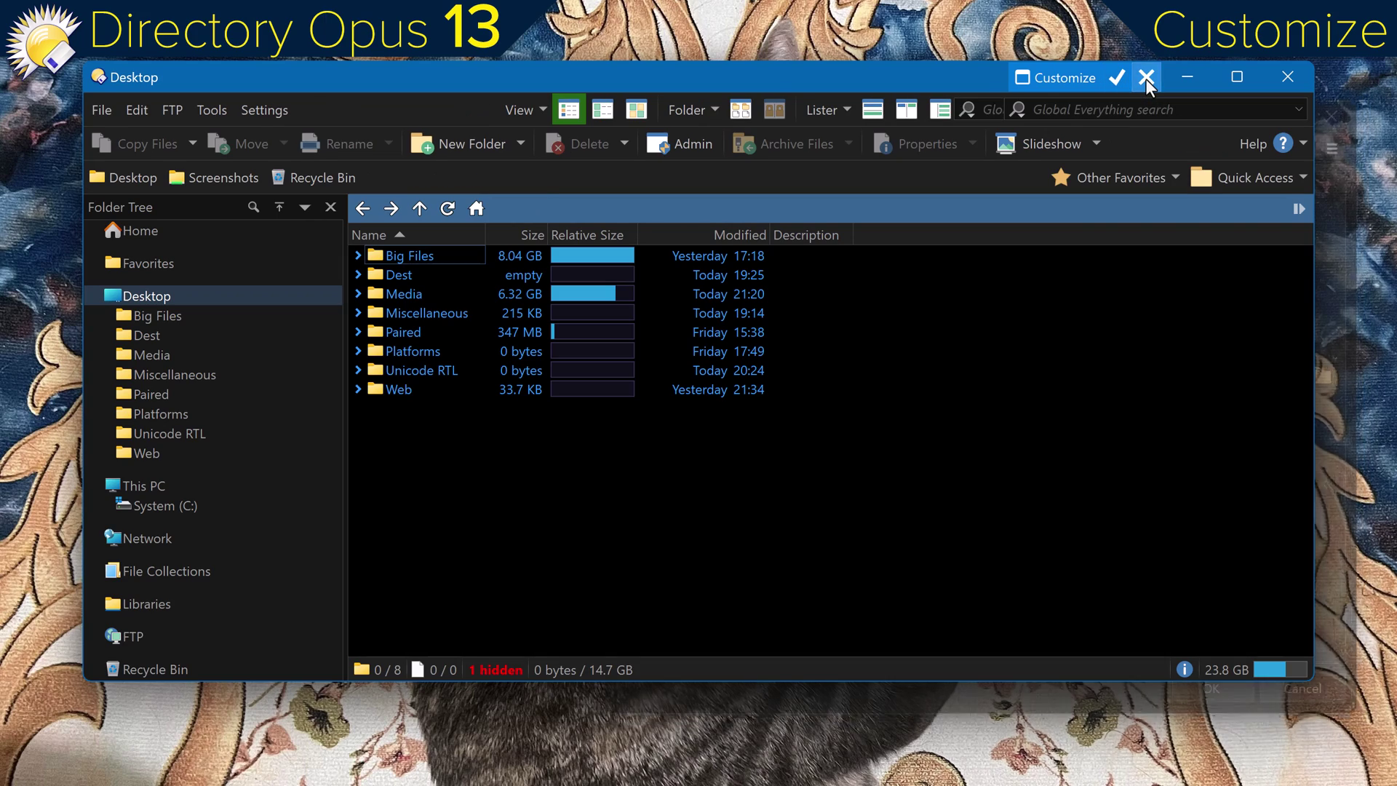
Browse the command categories and highlight commands added in Opus 13.0 and later
key("Down")
key("Down")
key("Down")
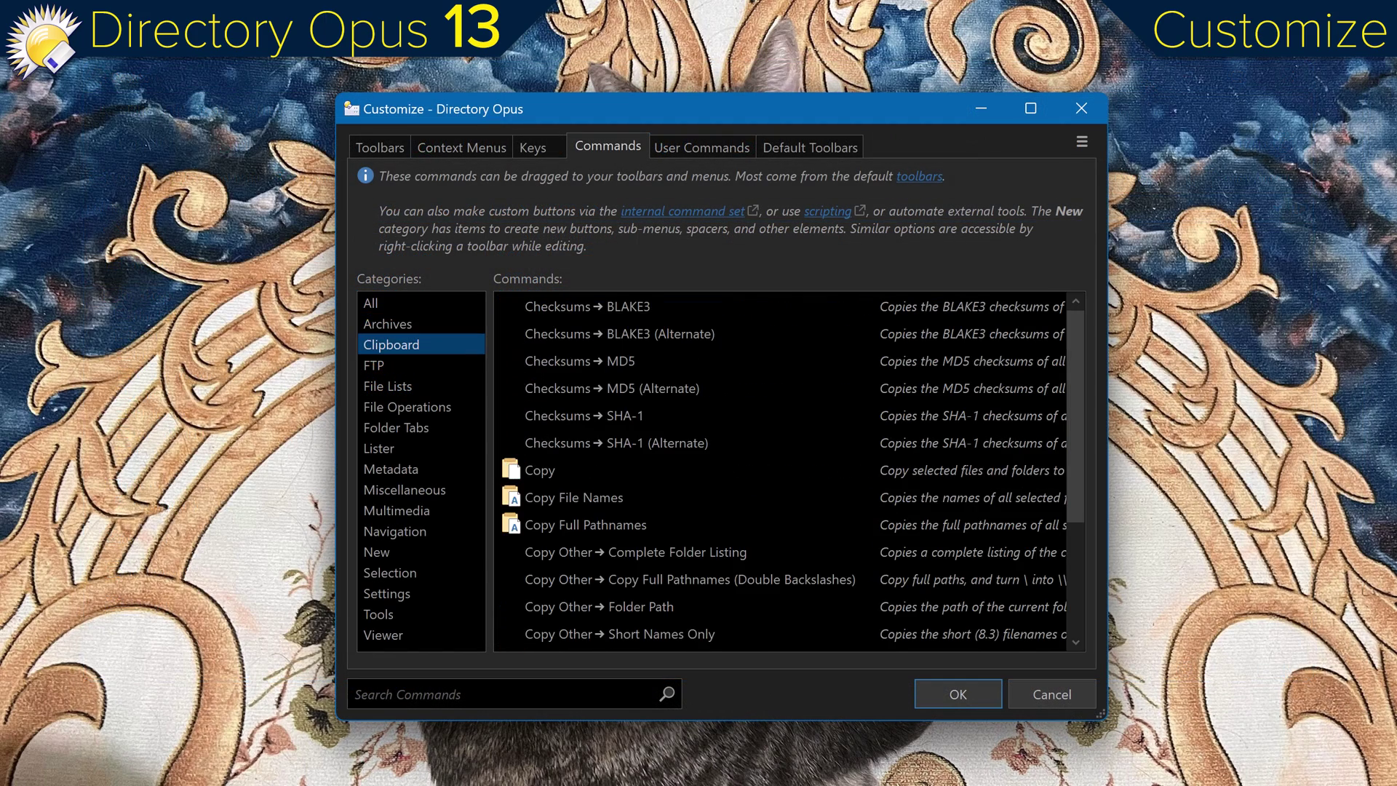
key("Down")
key("Down")
key("Down")
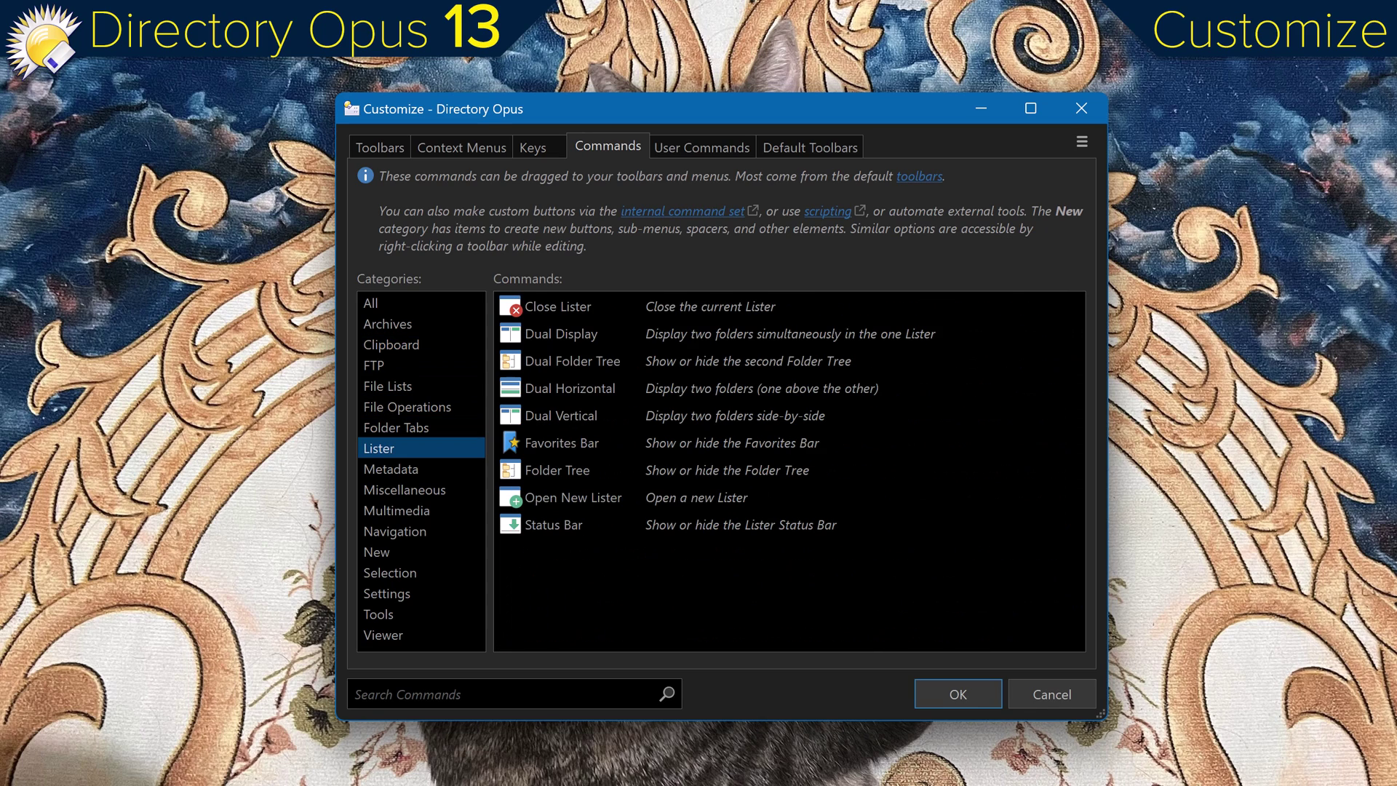
key("Down")
key("Down")
key("Down")
key("Down")
key("Down")
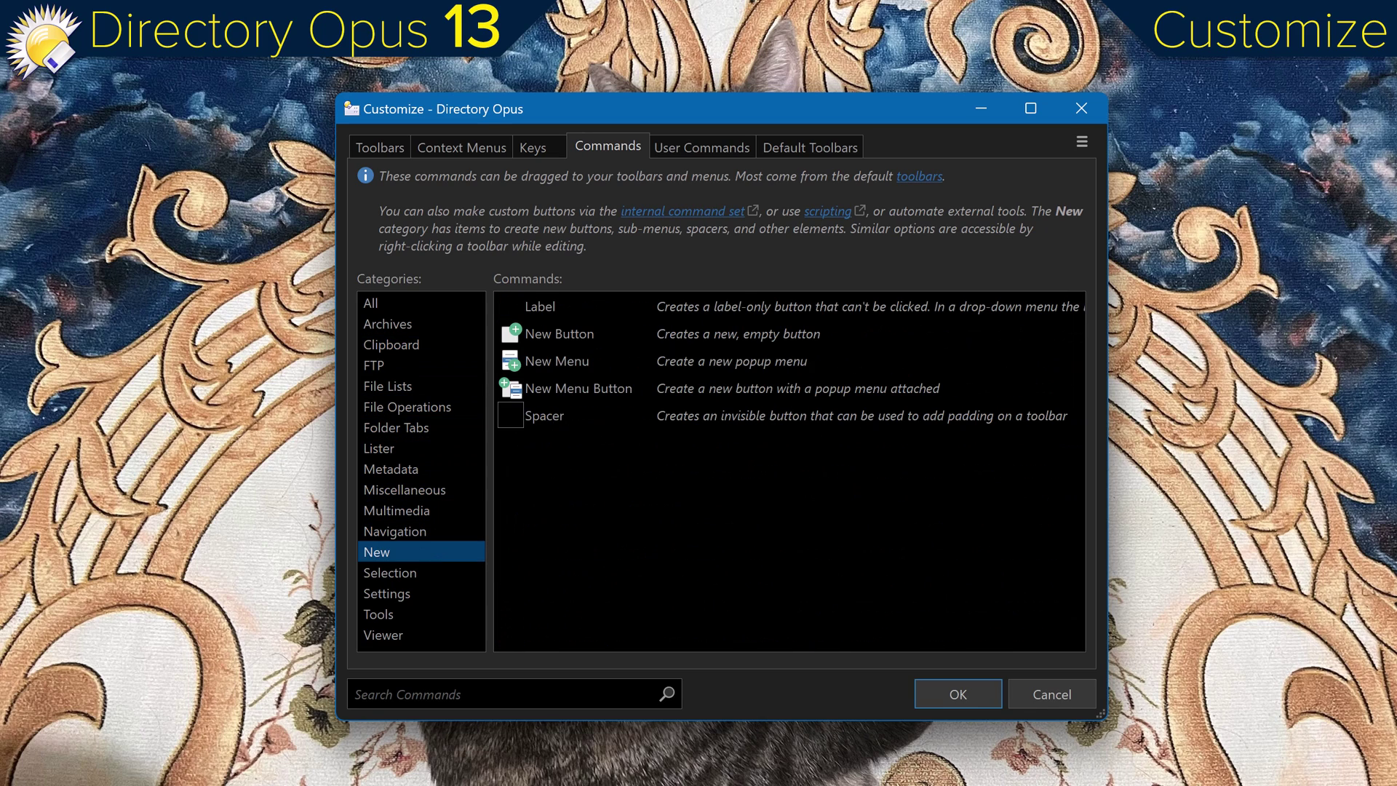
key("Down")
key("Down")
key("ctrl+Tab")
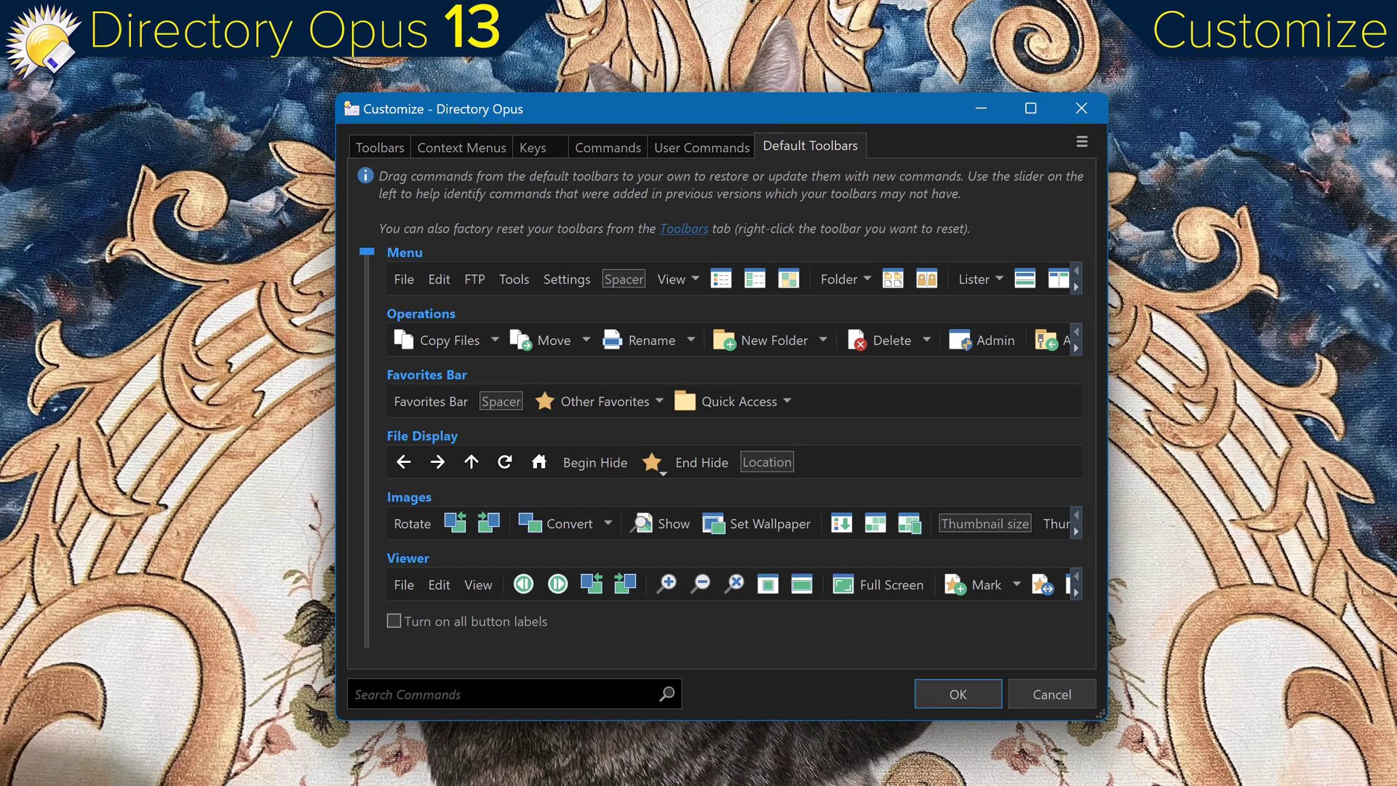
left_click_drag(367, 644, 367, 304)
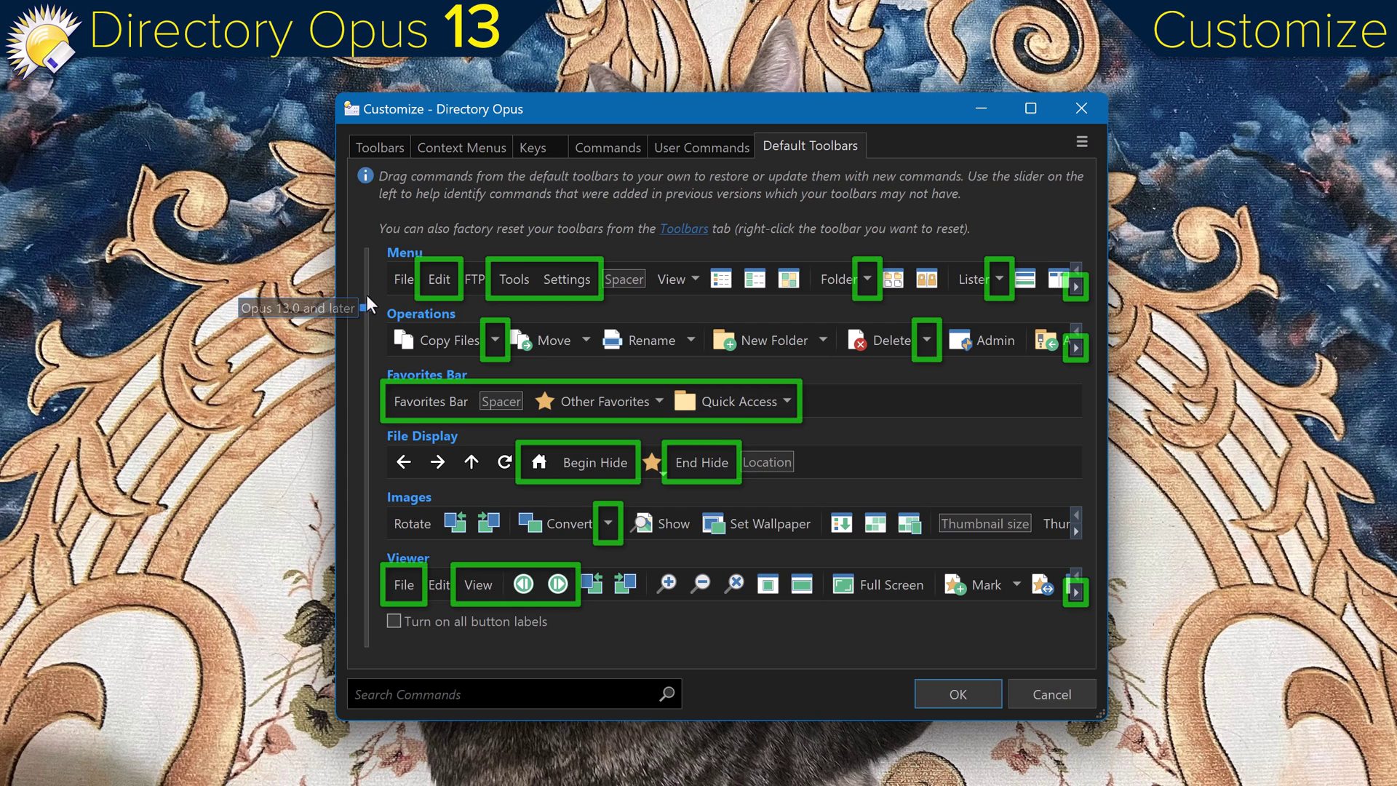
left_click(557, 282)
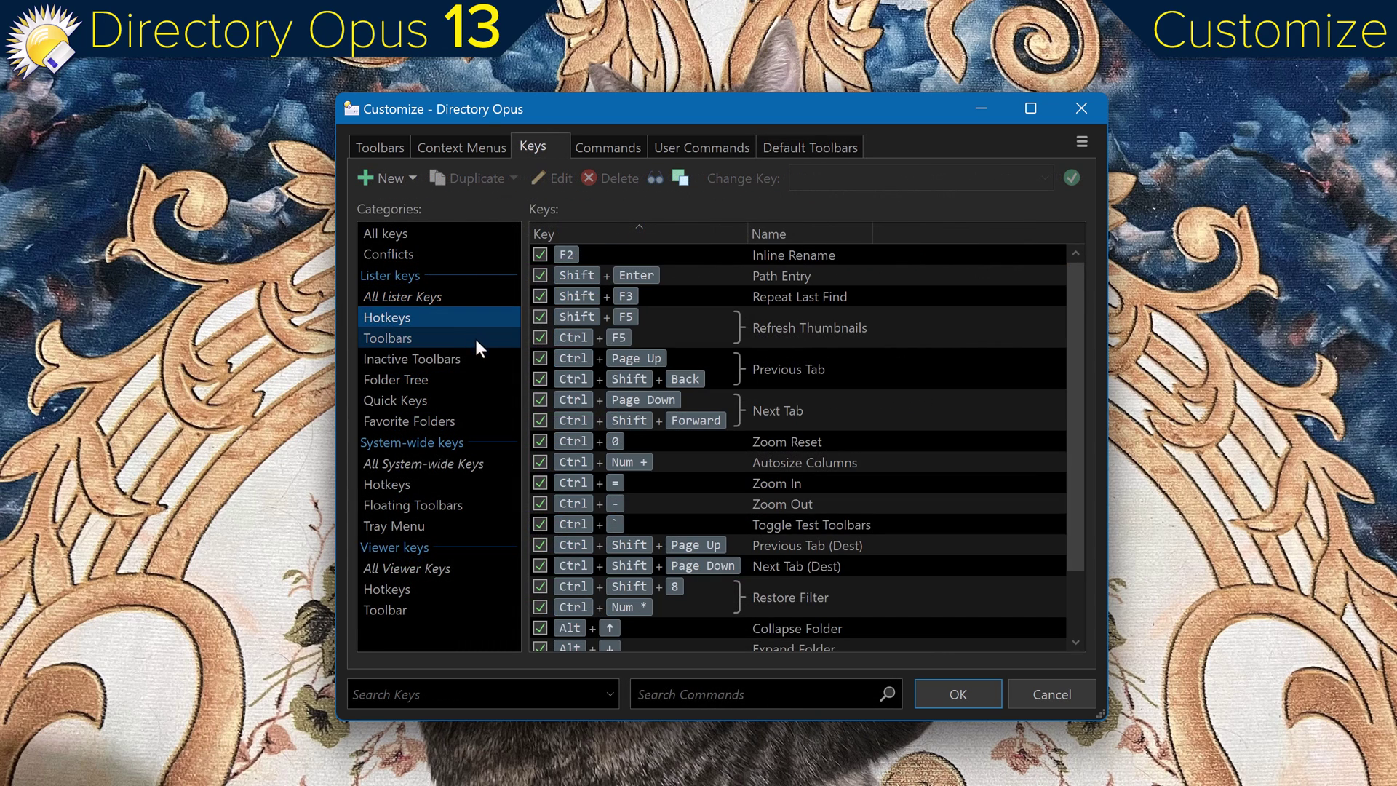
List toolbar, inactive toolbar and quick key bindings, then filter them by F2 and 'rename'
left_click(476, 337)
left_click(479, 356)
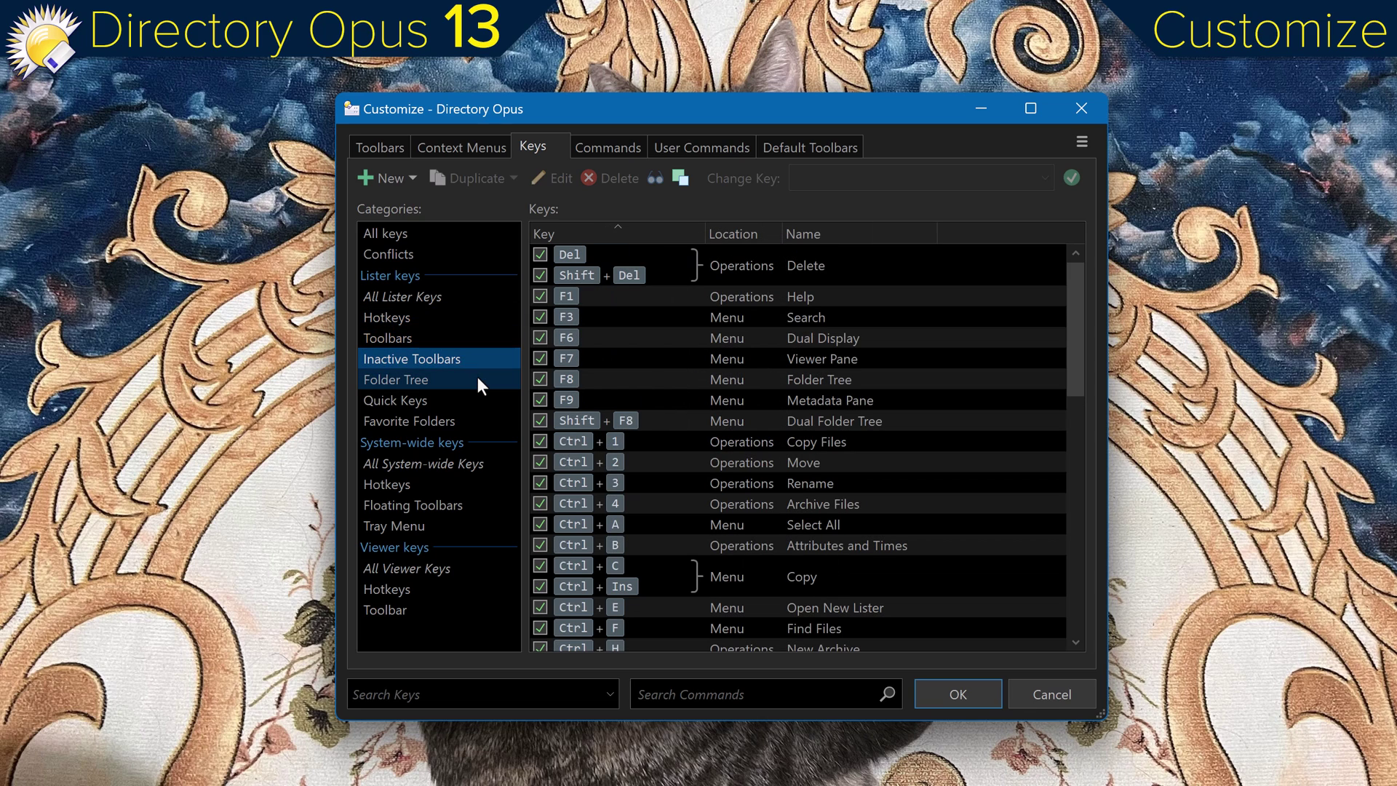
left_click(477, 379)
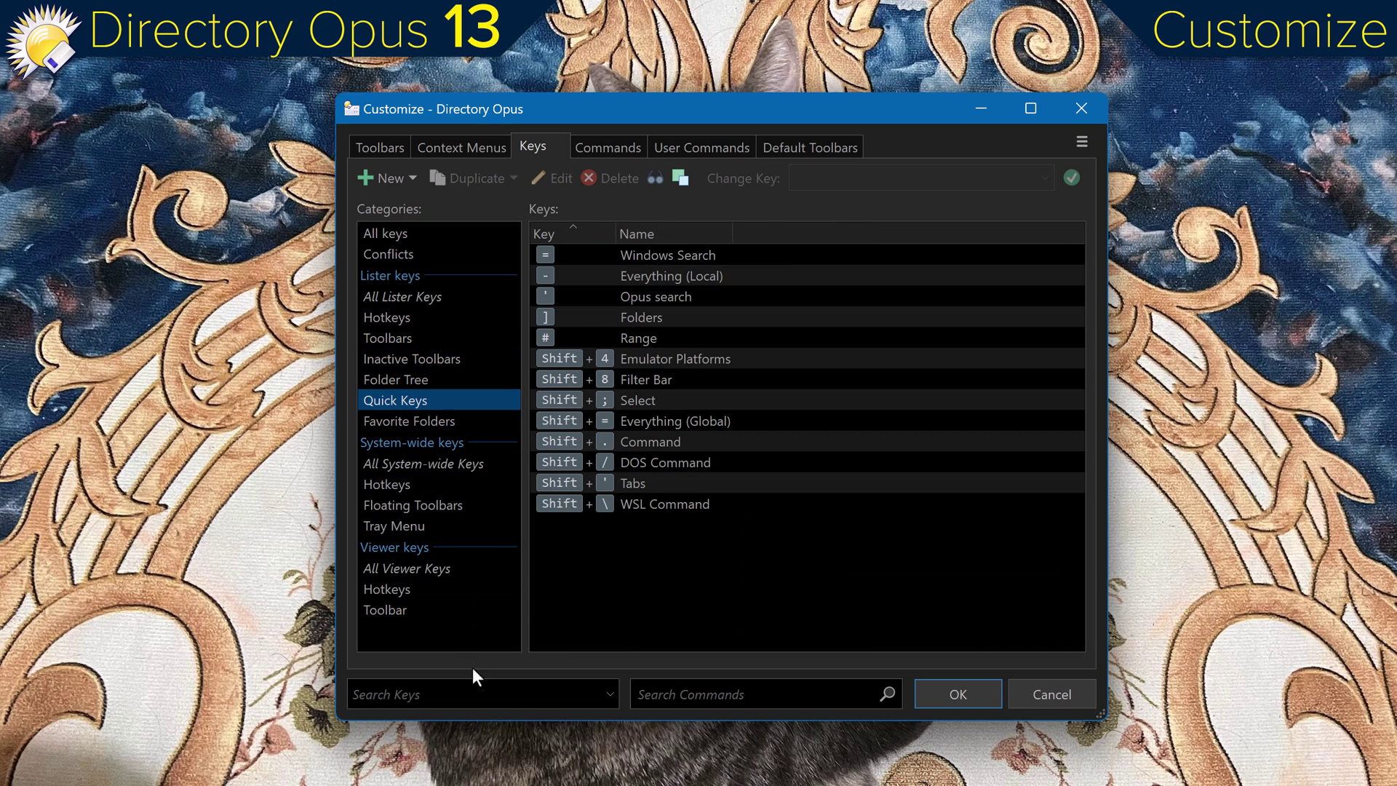
left_click(499, 694)
key("F2")
type("F2")
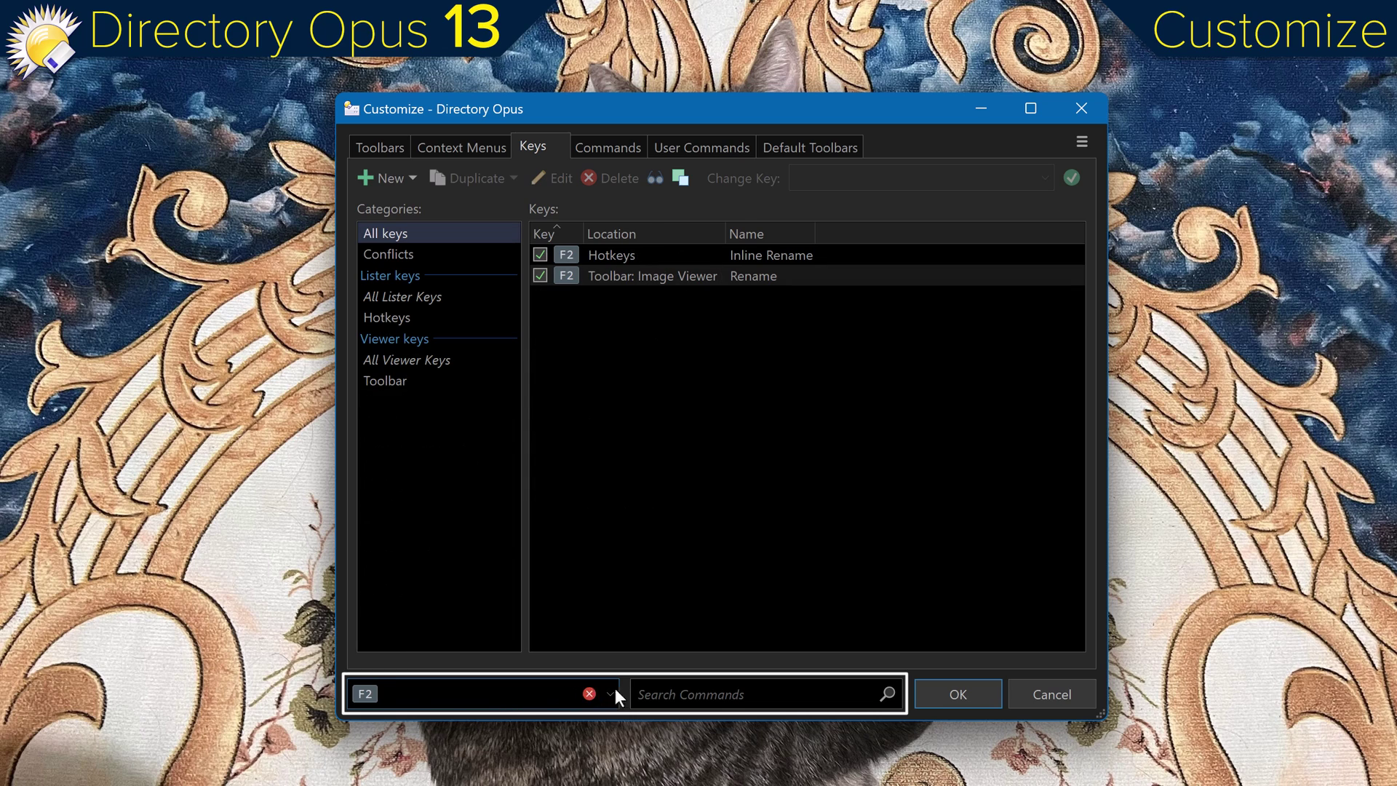
left_click(724, 688)
type("rename")
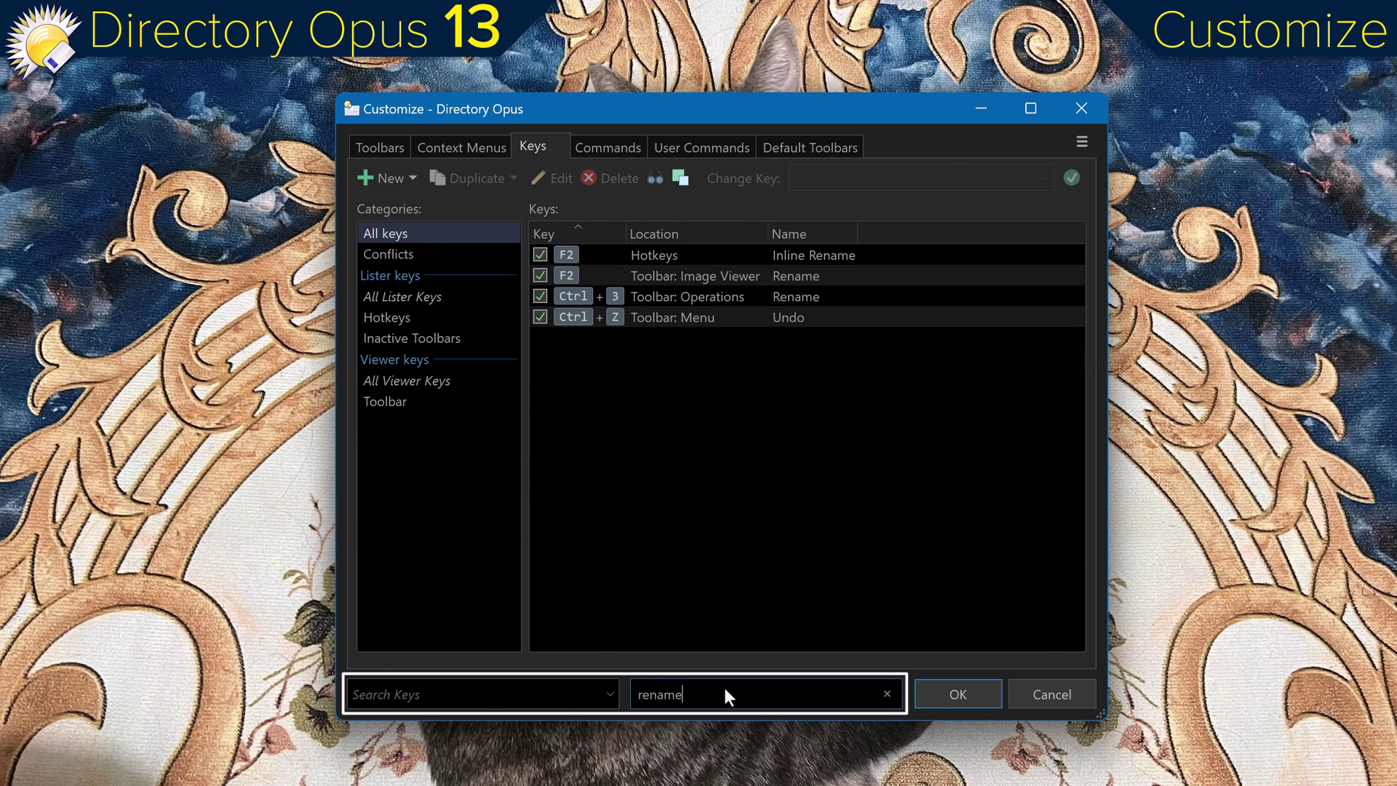
type("CLI ")
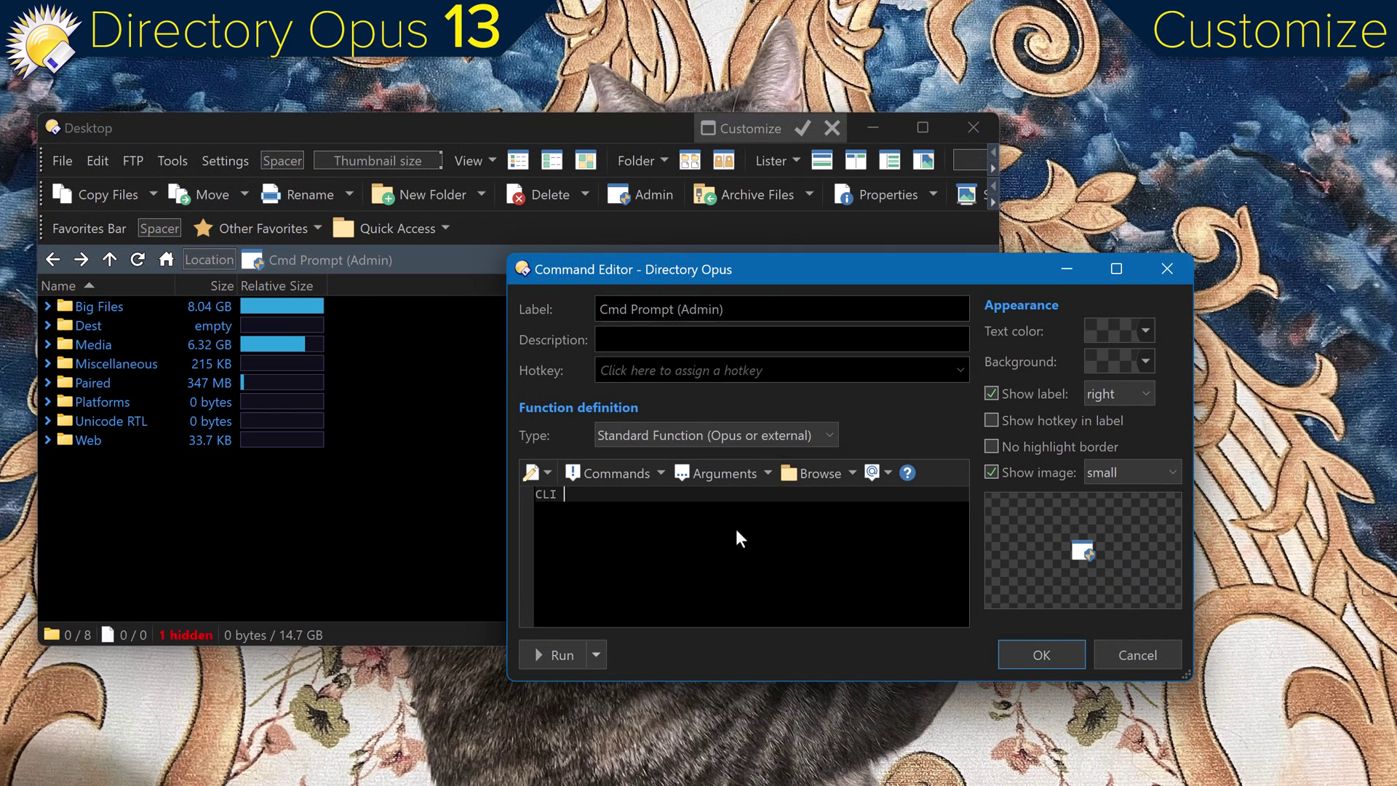
type("DOSPROMPT=")
Set the command's DOSPROMPT argument to admin from the autocomplete list
key("Down")
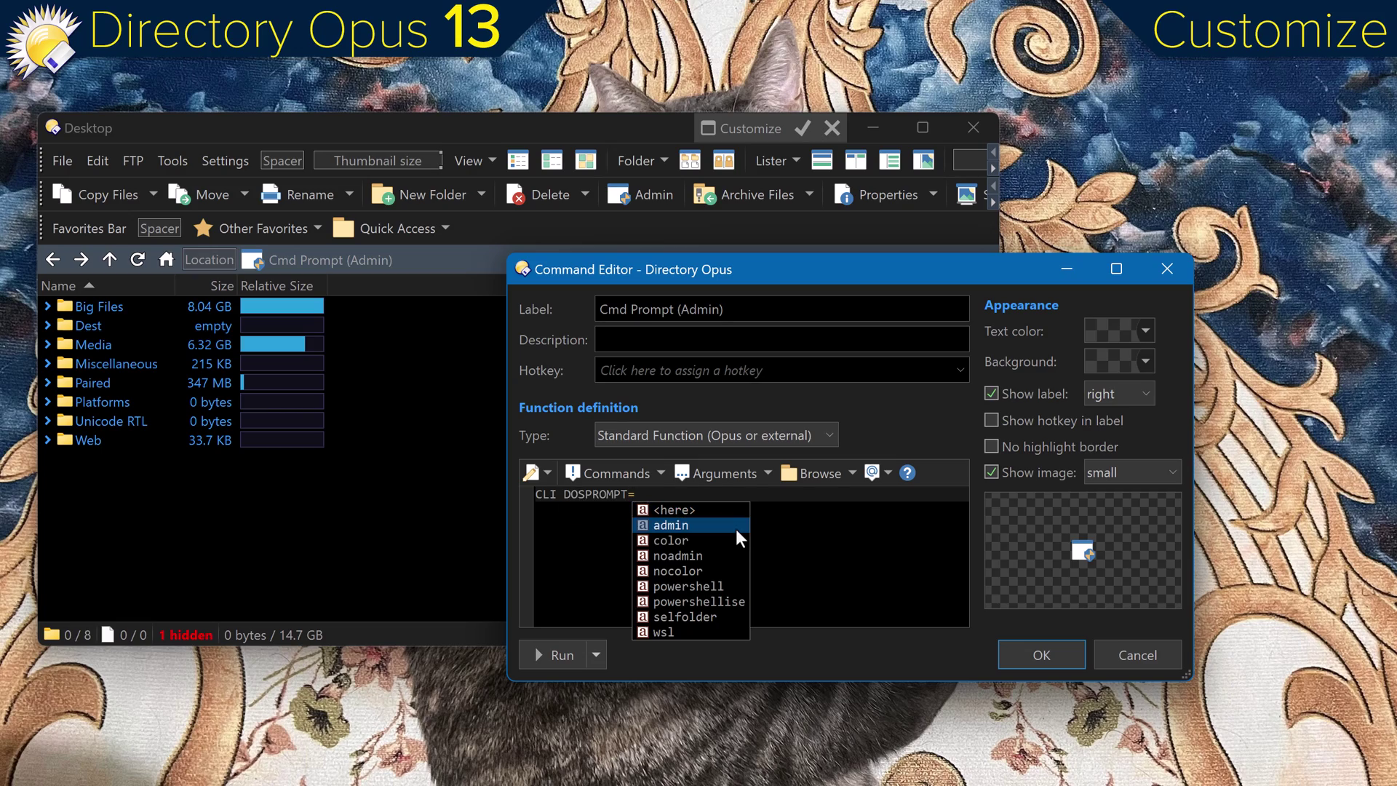
left_click(736, 529)
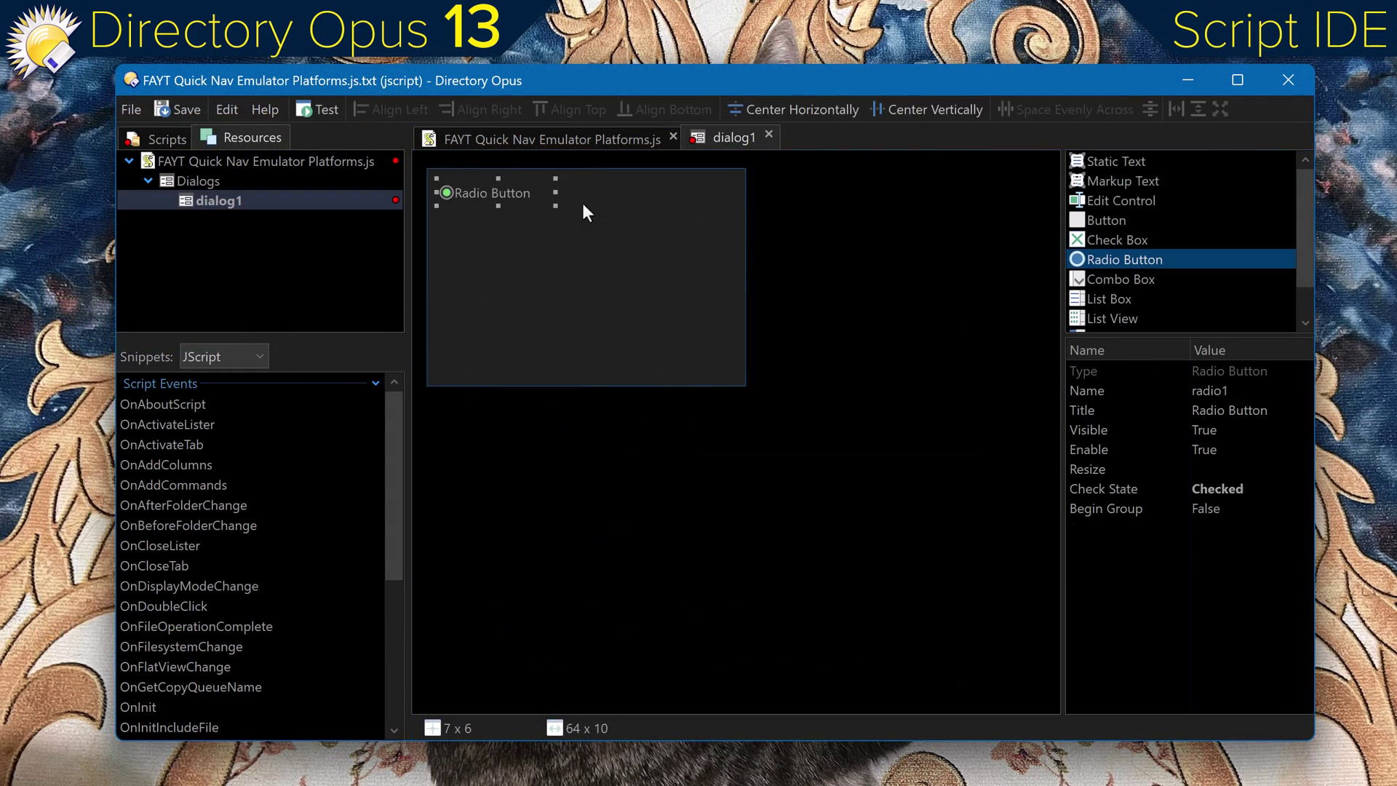
Place two side-by-side buttons below dialog1's radio button, then a combo box beneath them
left_click_drag(481, 233, 482, 232)
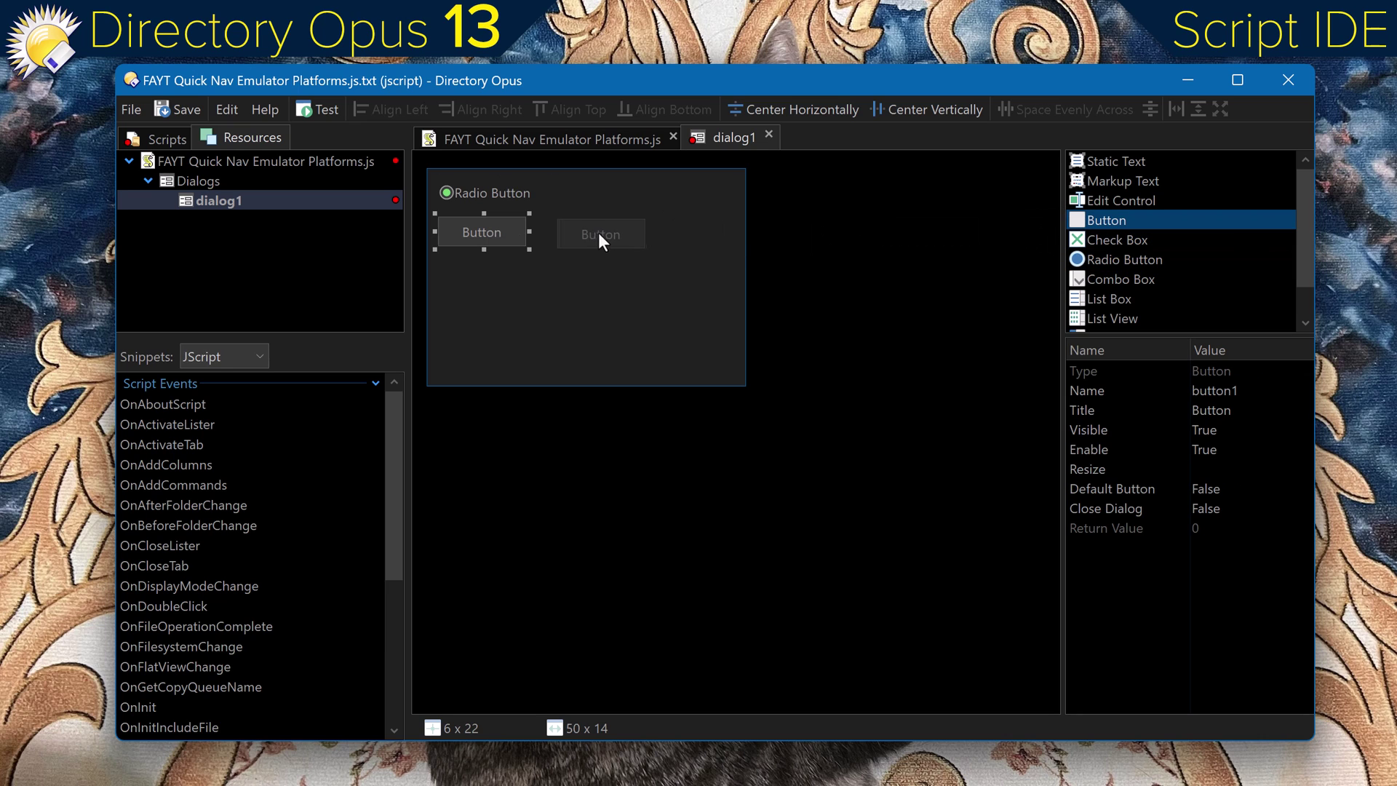
left_click_drag(1106, 219, 578, 232)
left_click_drag(1114, 279, 496, 271)
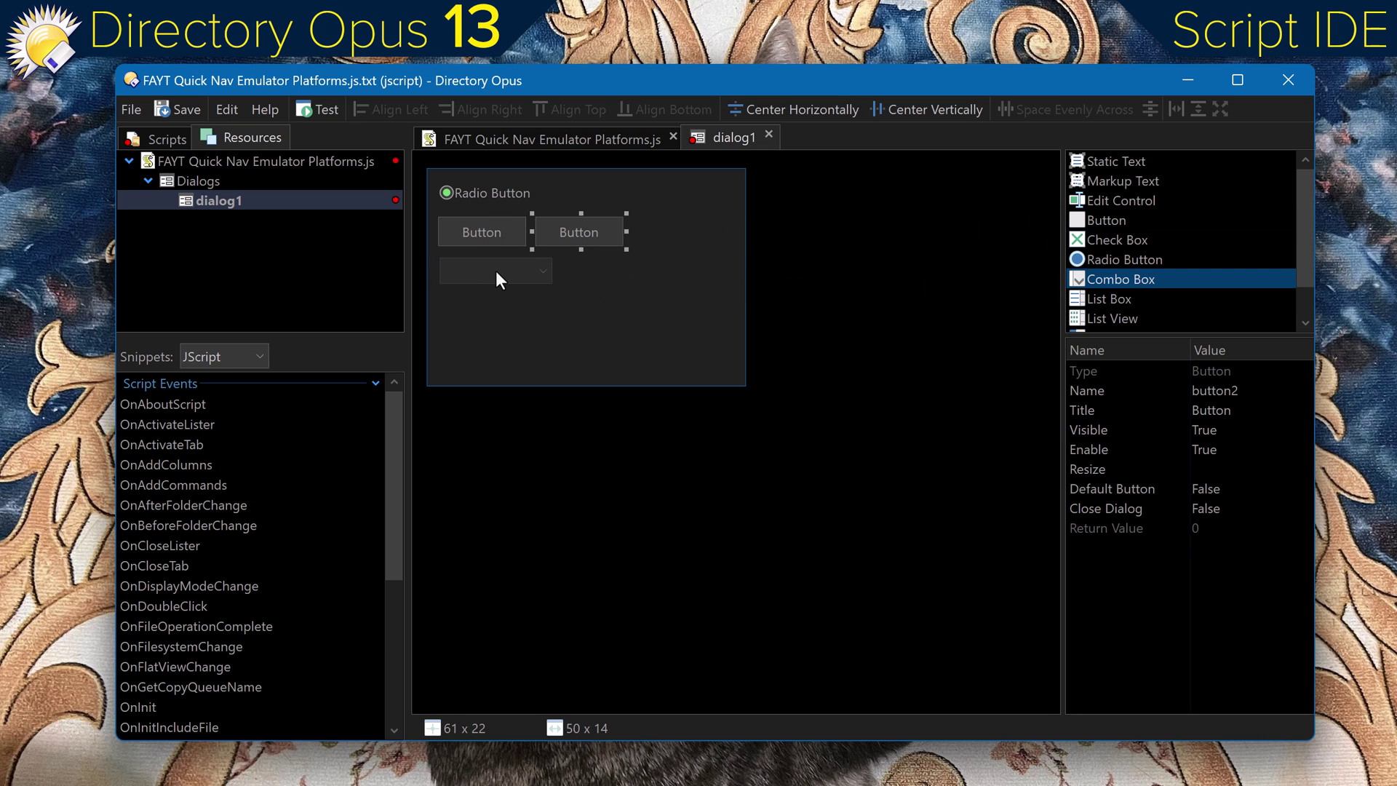